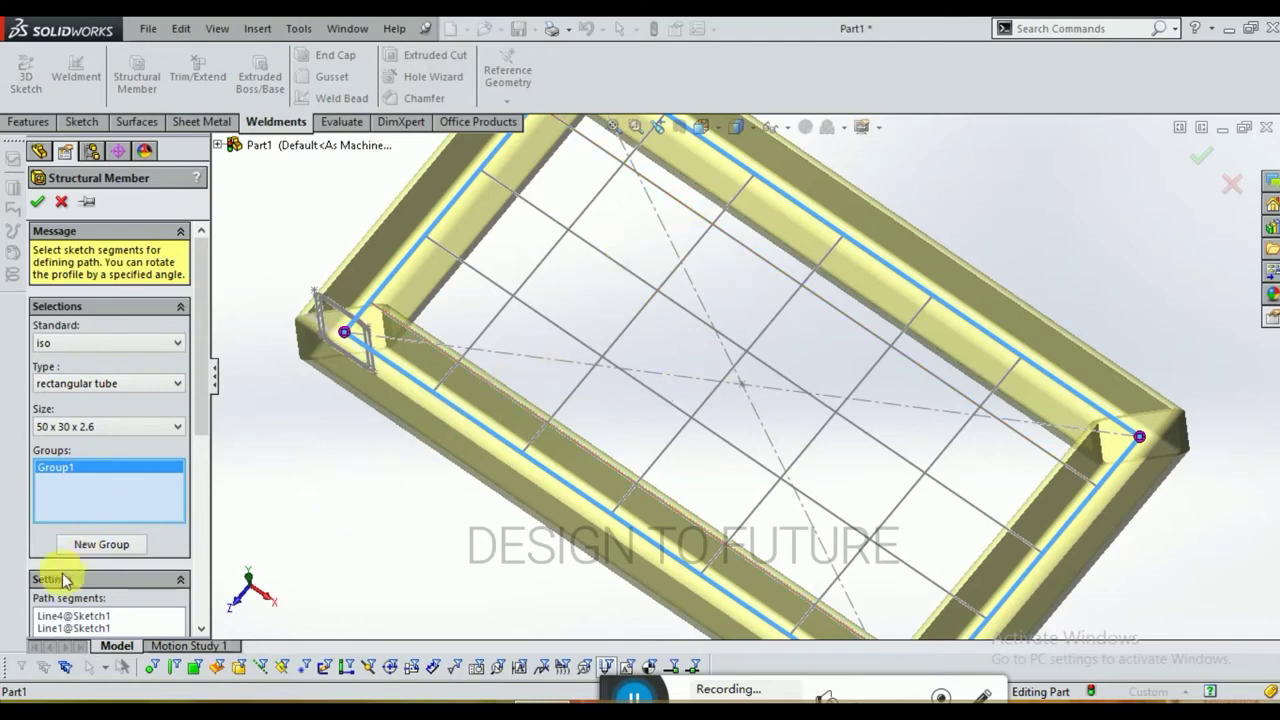
Step: Add a second structural member group along the two inner lengthwise sketch lines nearest the frame's centre
{"action": "left_click", "coordinate": [88, 548]}
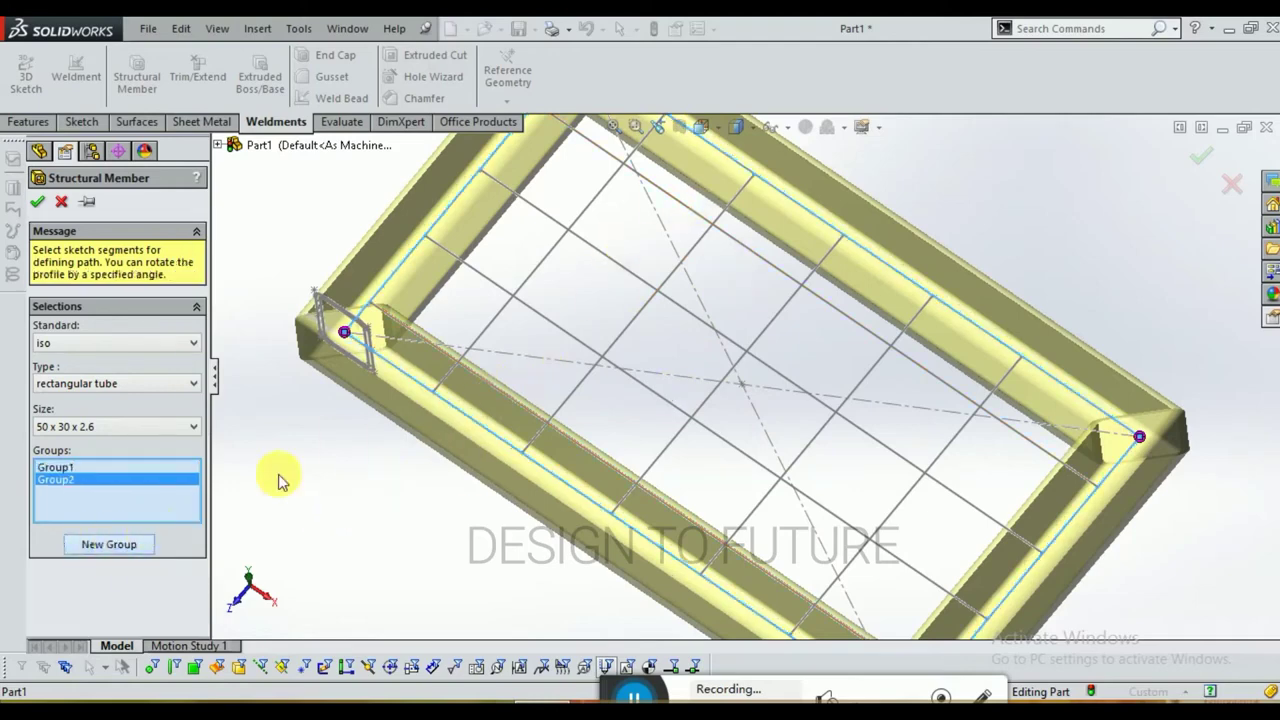
{"action": "left_click", "coordinate": [597, 280]}
{"action": "mouse_move", "coordinate": [558, 314]}
{"action": "middle_mouse_down"}
{"action": "mouse_move", "coordinate": [620, 329]}
{"action": "mouse_move", "coordinate": [635, 347]}
{"action": "mouse_move", "coordinate": [640, 266]}
{"action": "middle_mouse_up"}
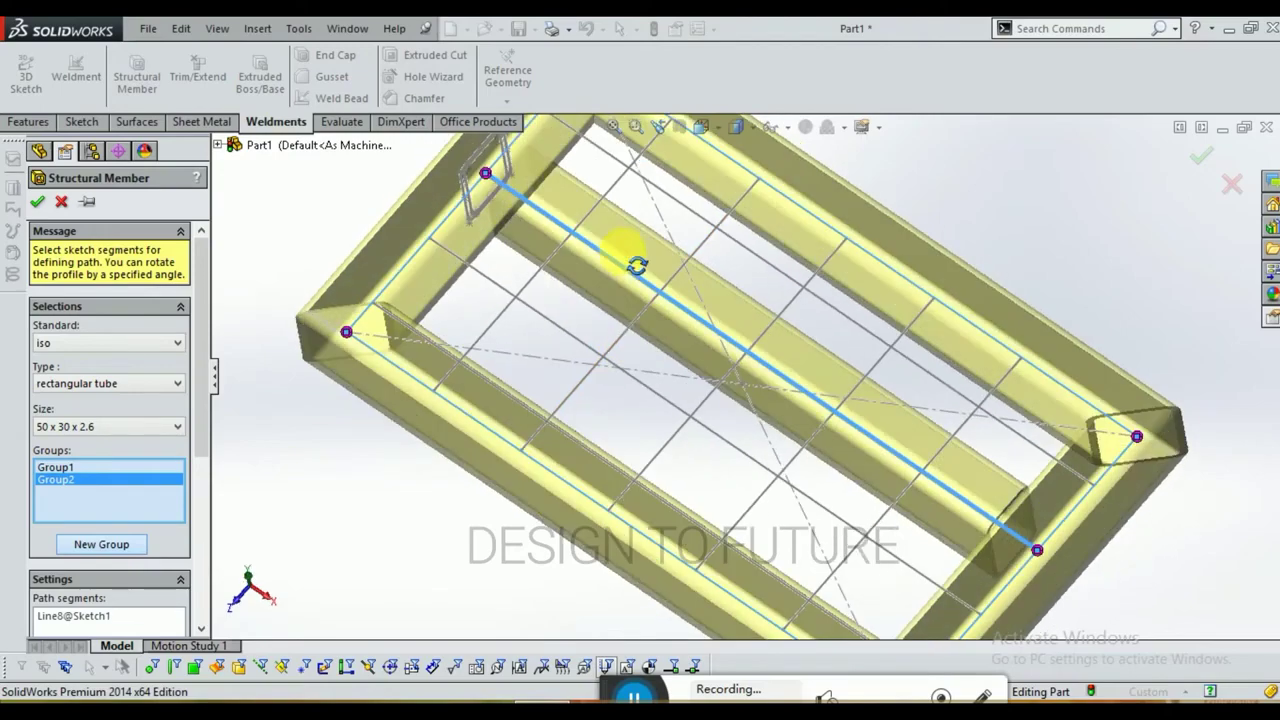
{"action": "middle_click_drag", "start_coordinate": [604, 318], "coordinate": [645, 350]}
{"action": "left_click", "coordinate": [628, 355]}
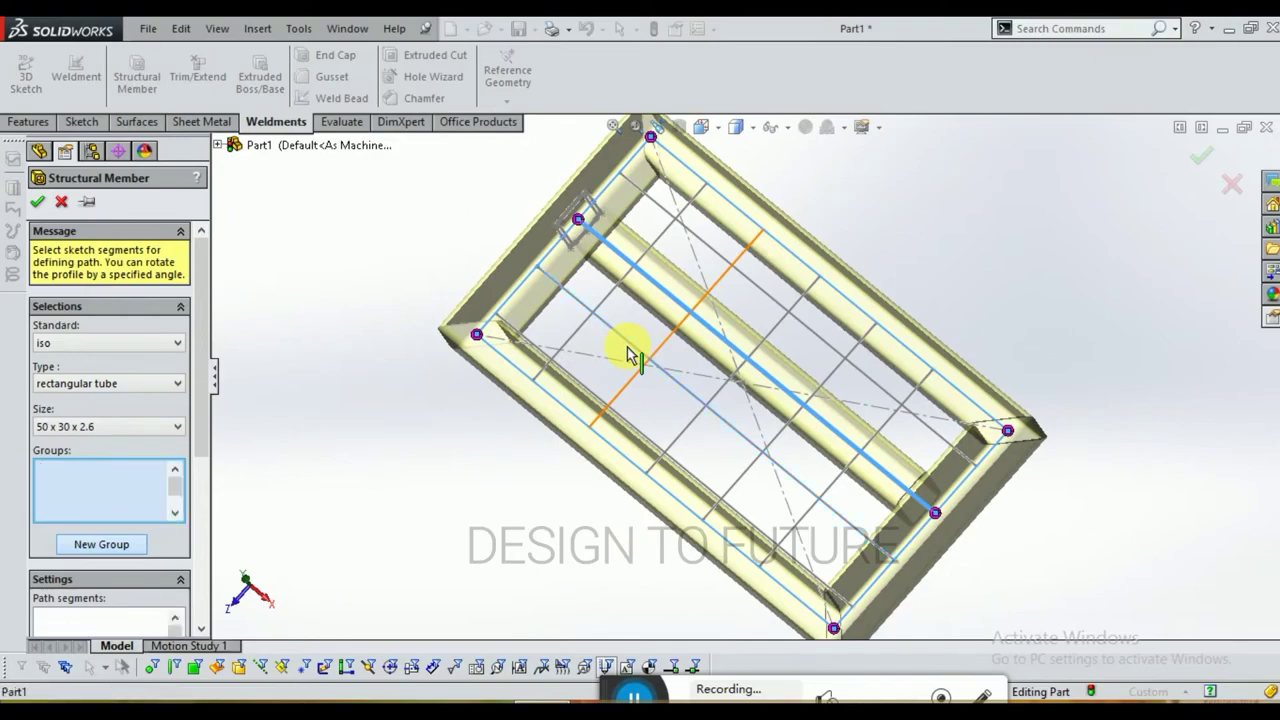
{"action": "mouse_move", "coordinate": [634, 312]}
{"action": "middle_mouse_down"}
{"action": "mouse_move", "coordinate": [650, 372]}
{"action": "mouse_move", "coordinate": [651, 294]}
{"action": "middle_mouse_up"}
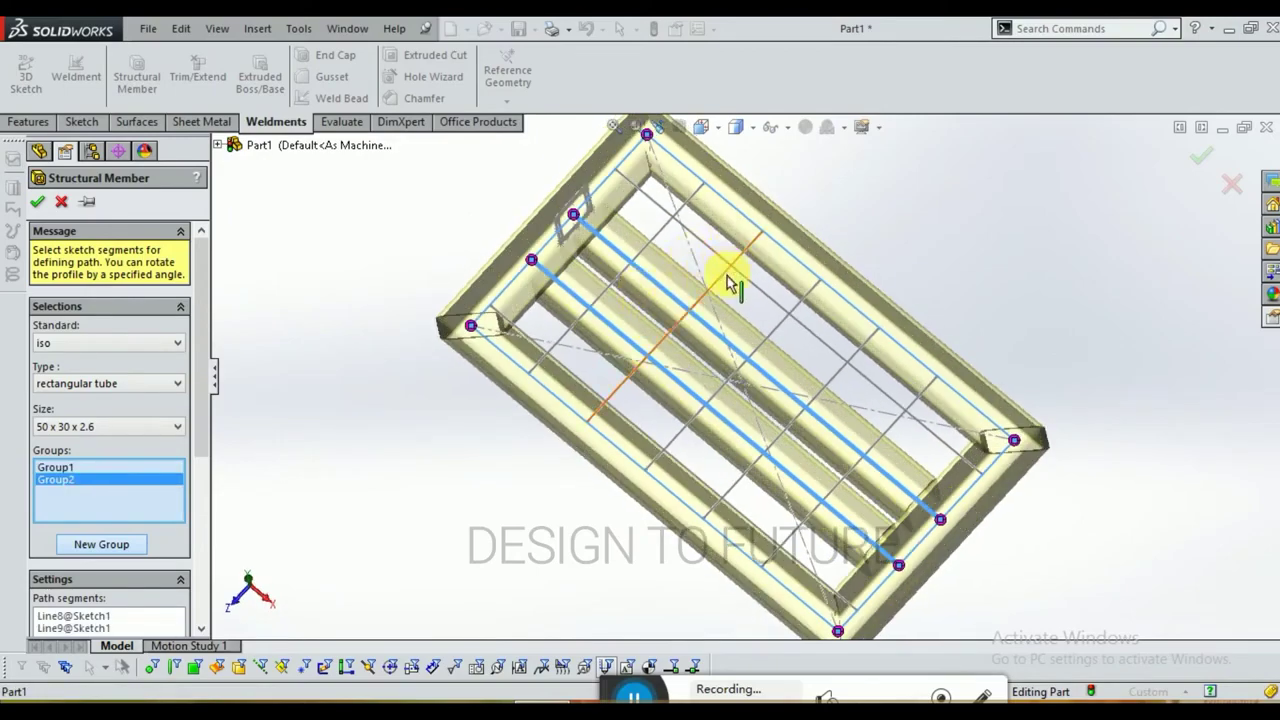
Step: Add a third group along the first, third and fifth crosswise sketch lines and complete the structural member
{"action": "left_click", "coordinate": [112, 548]}
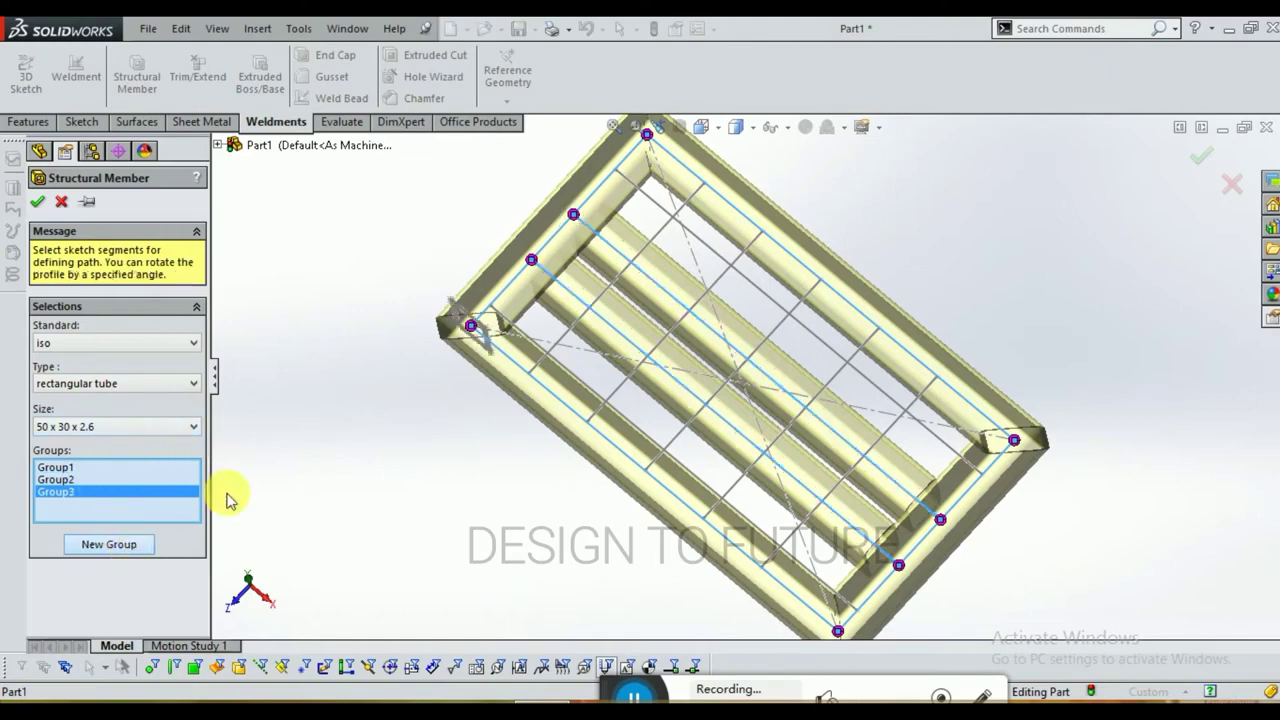
{"action": "left_click", "coordinate": [560, 343]}
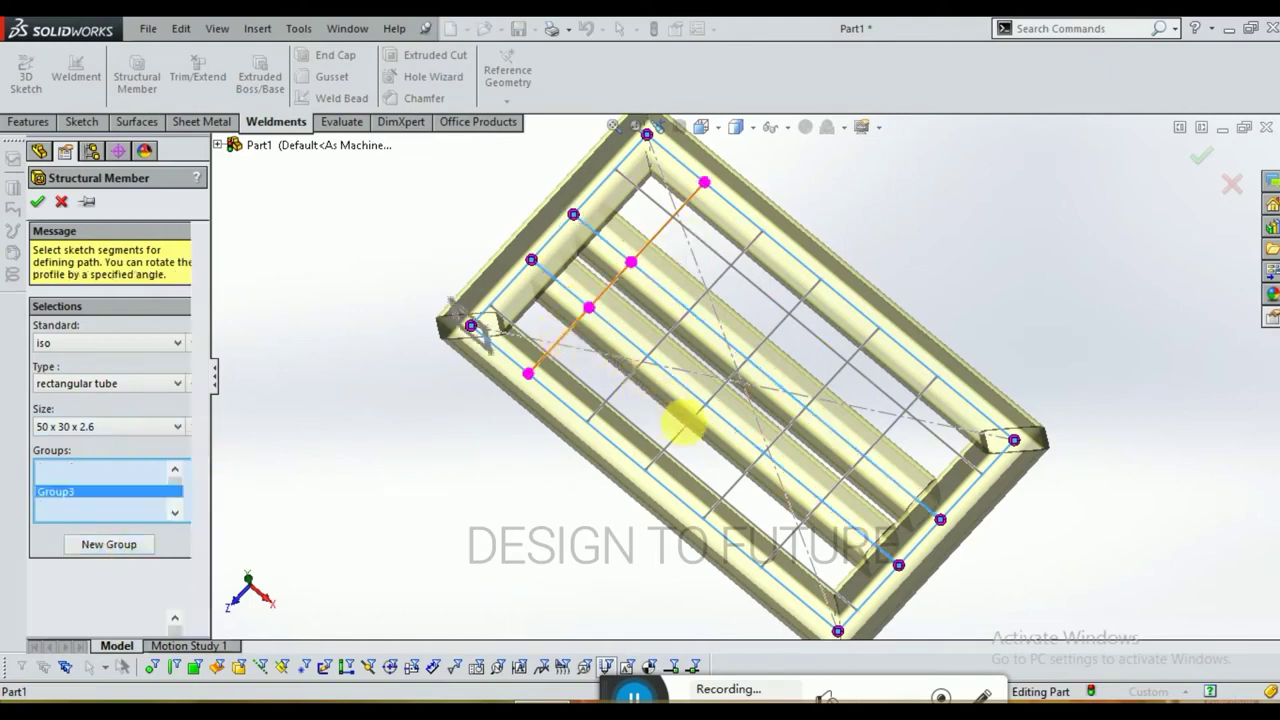
{"action": "left_click", "coordinate": [683, 437]}
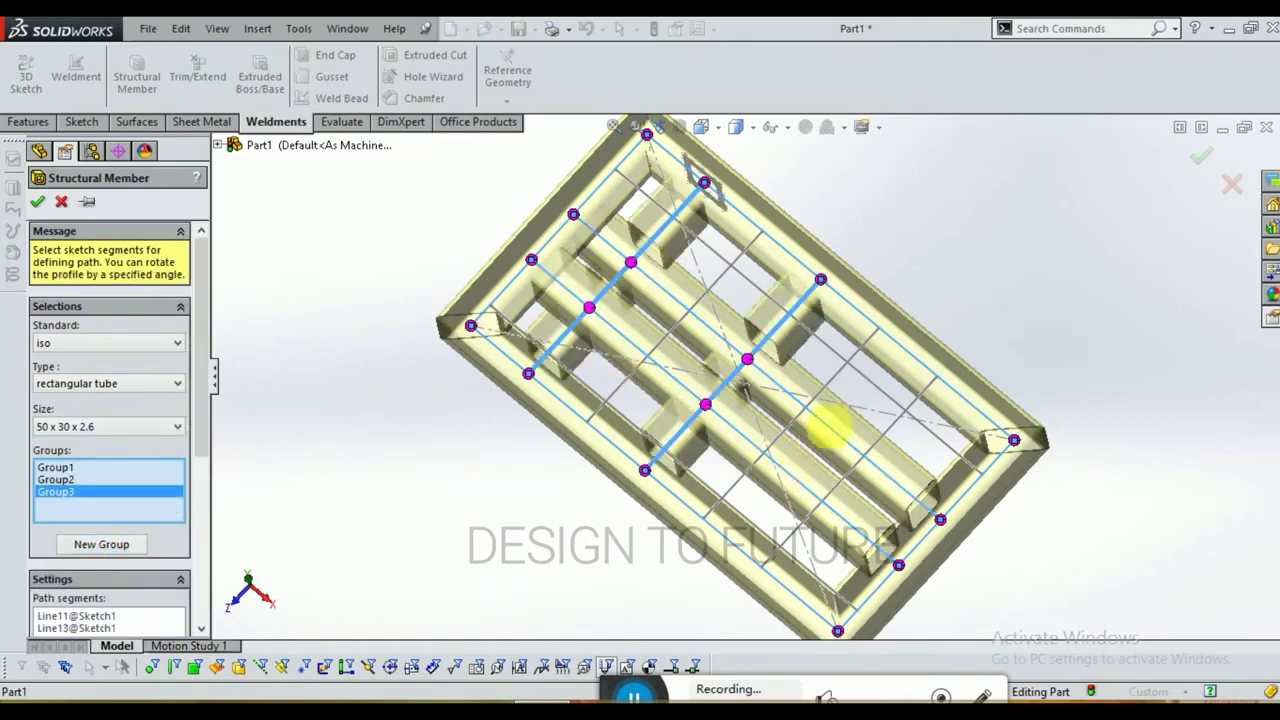
{"action": "left_click", "coordinate": [914, 382]}
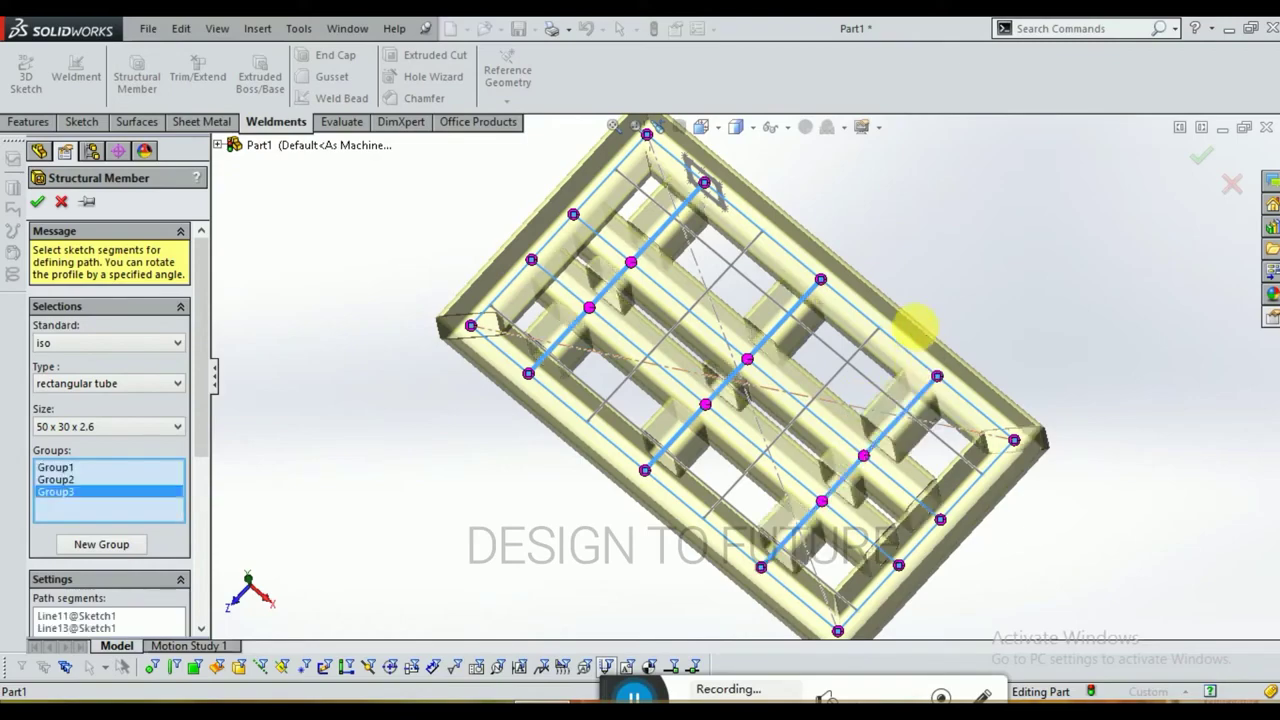
{"action": "mouse_move", "coordinate": [920, 337]}
{"action": "middle_mouse_down"}
{"action": "mouse_move", "coordinate": [943, 400]}
{"action": "mouse_move", "coordinate": [920, 366]}
{"action": "mouse_move", "coordinate": [905, 375]}
{"action": "middle_mouse_up"}
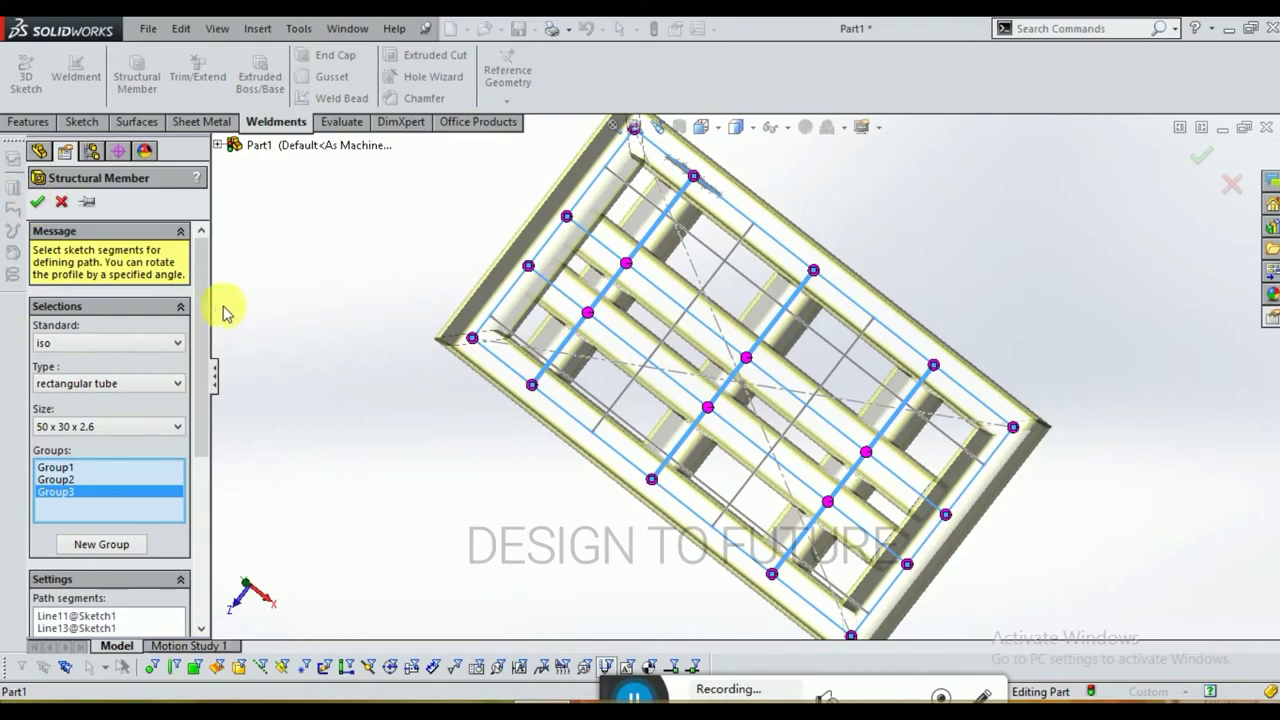
{"action": "left_click", "coordinate": [39, 201]}
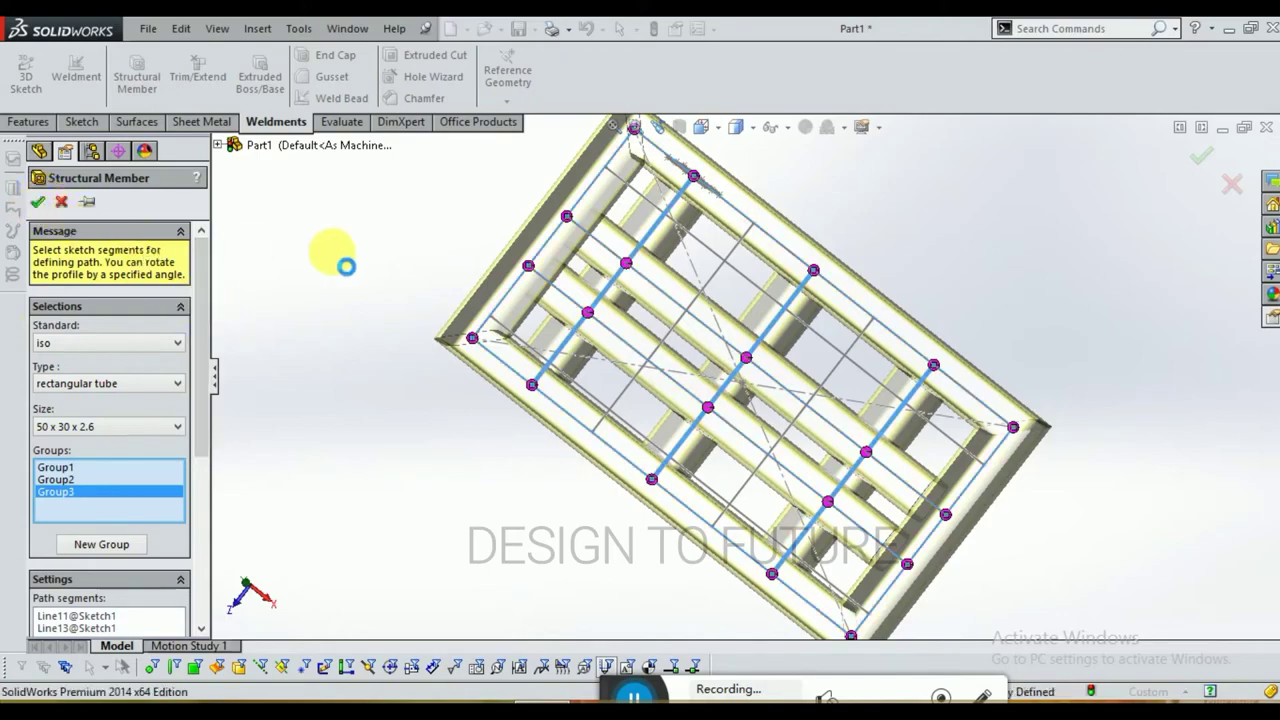
{"action": "middle_click_drag", "start_coordinate": [403, 281], "coordinate": [749, 263]}
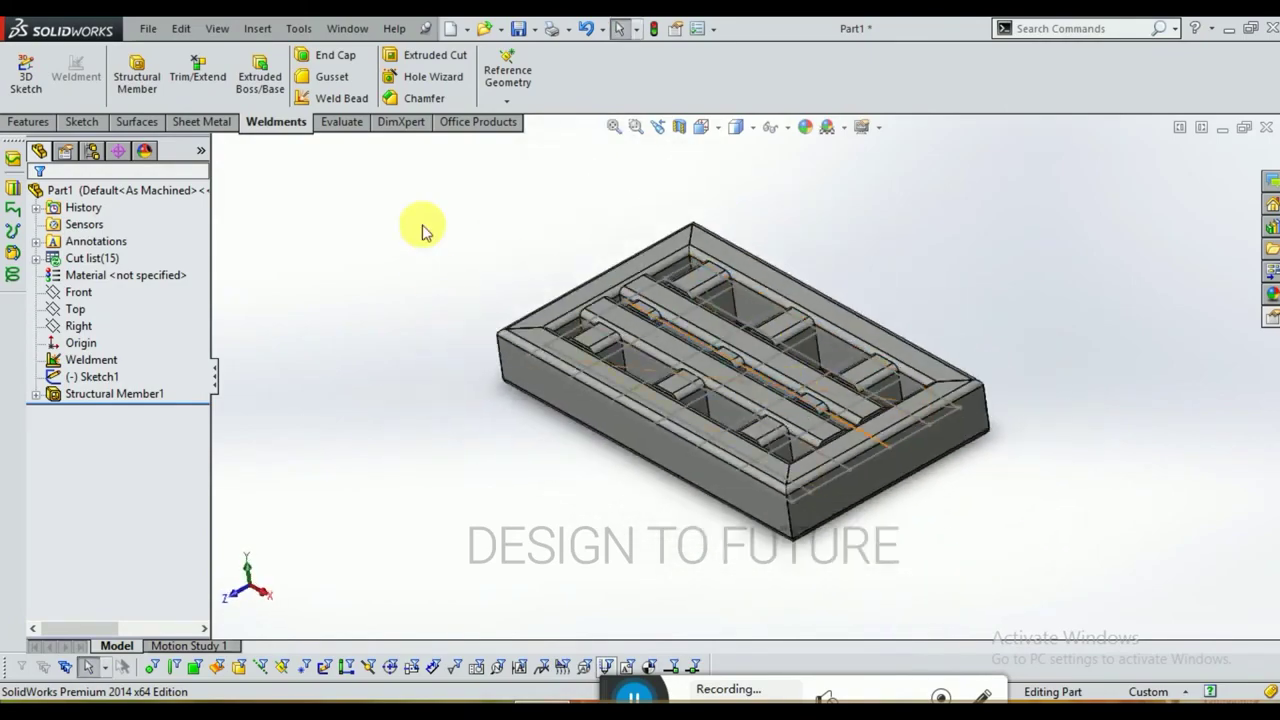
{"action": "scroll", "coordinate": [745, 460], "scroll_direction": "down", "scroll_amount": 2}
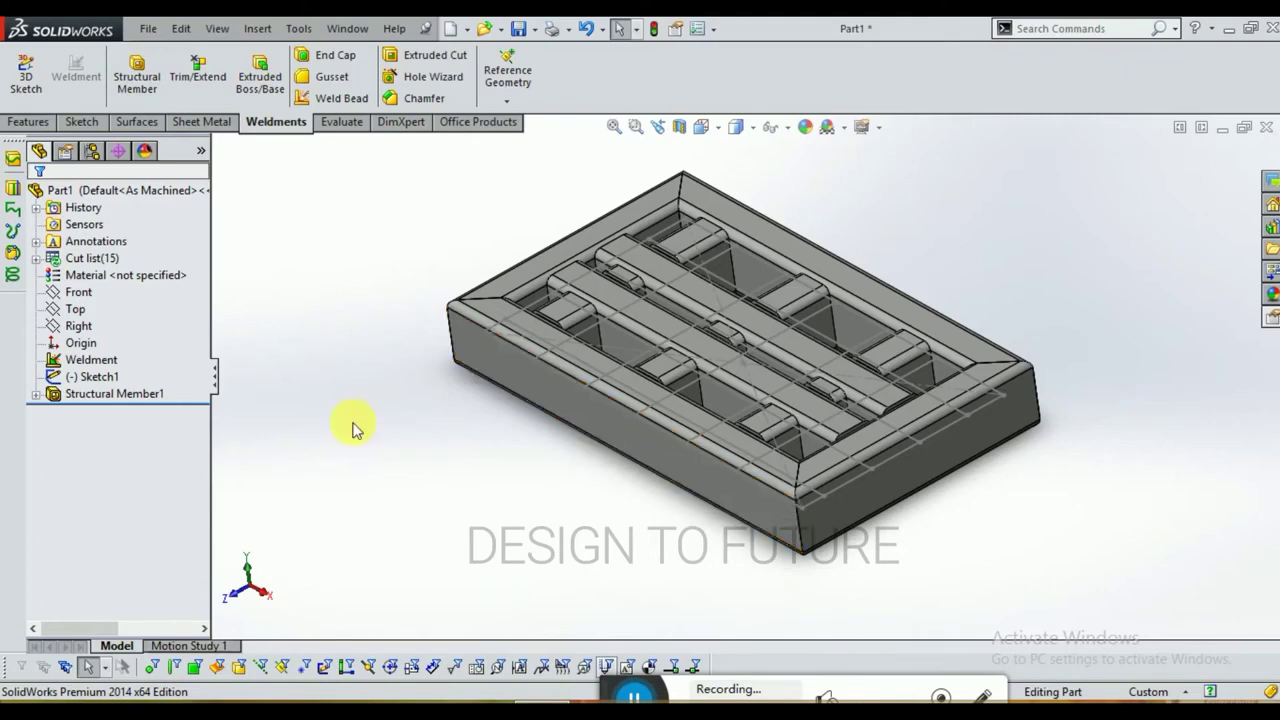
Step: Open the structural member's profile sketch for editing and set the tube section's height to 20 mm
{"action": "left_click", "coordinate": [34, 395]}
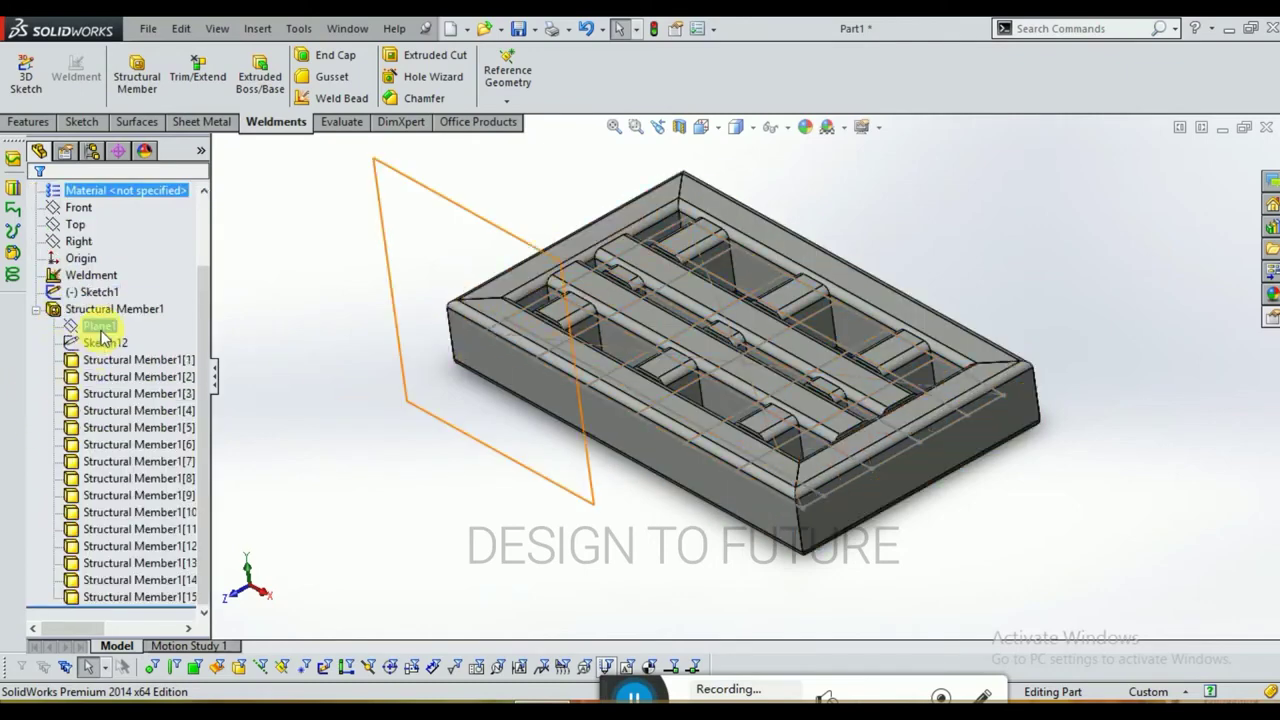
{"action": "left_click", "coordinate": [100, 342]}
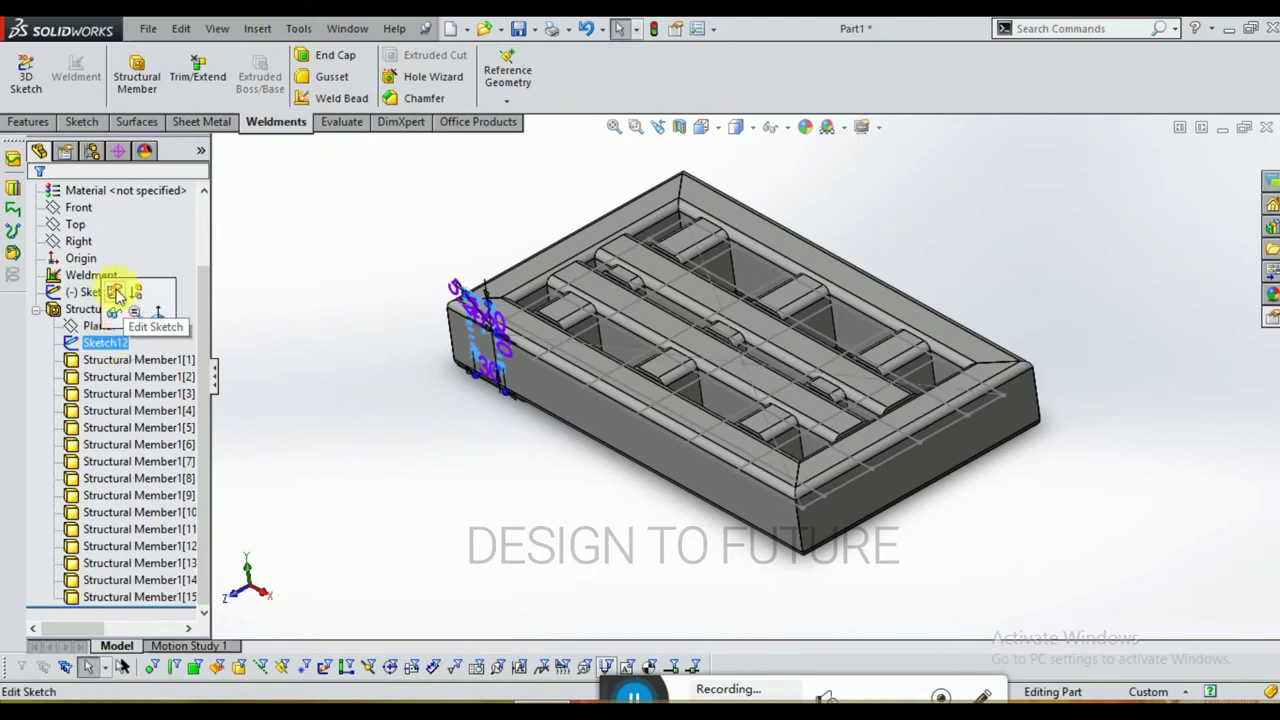
{"action": "left_click", "coordinate": [116, 293]}
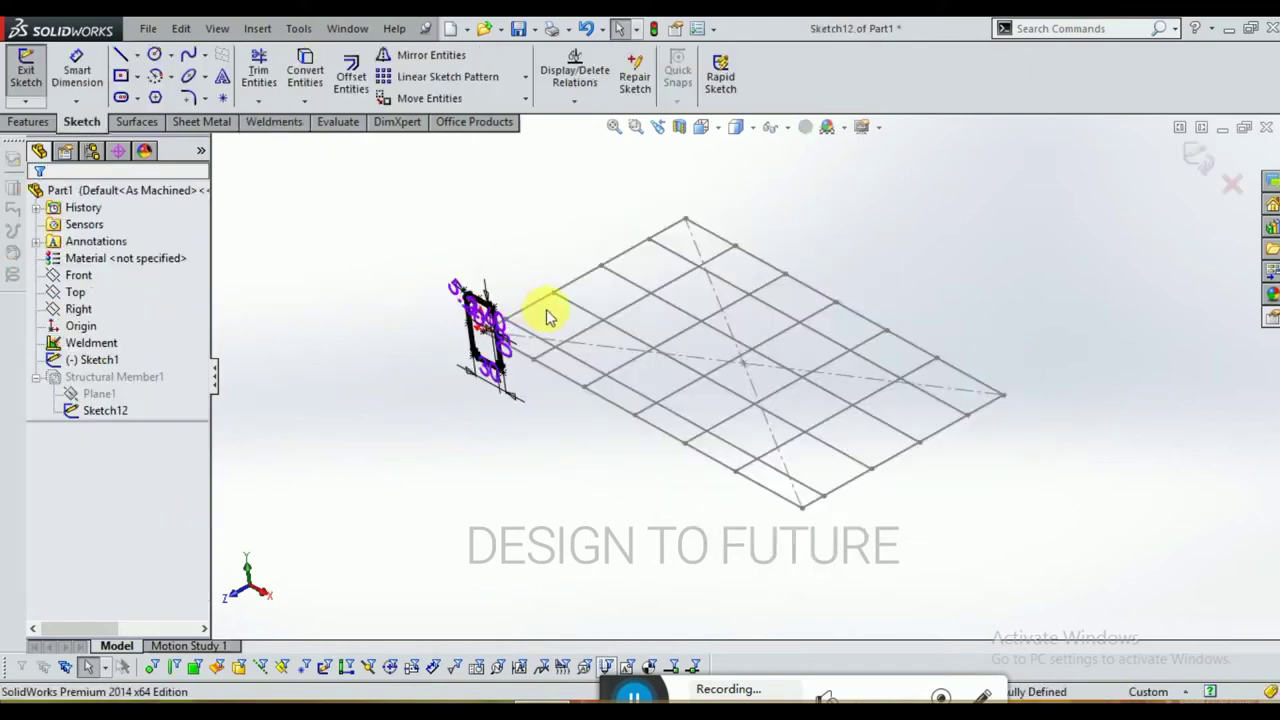
{"action": "key", "text": "ctrl+8"}
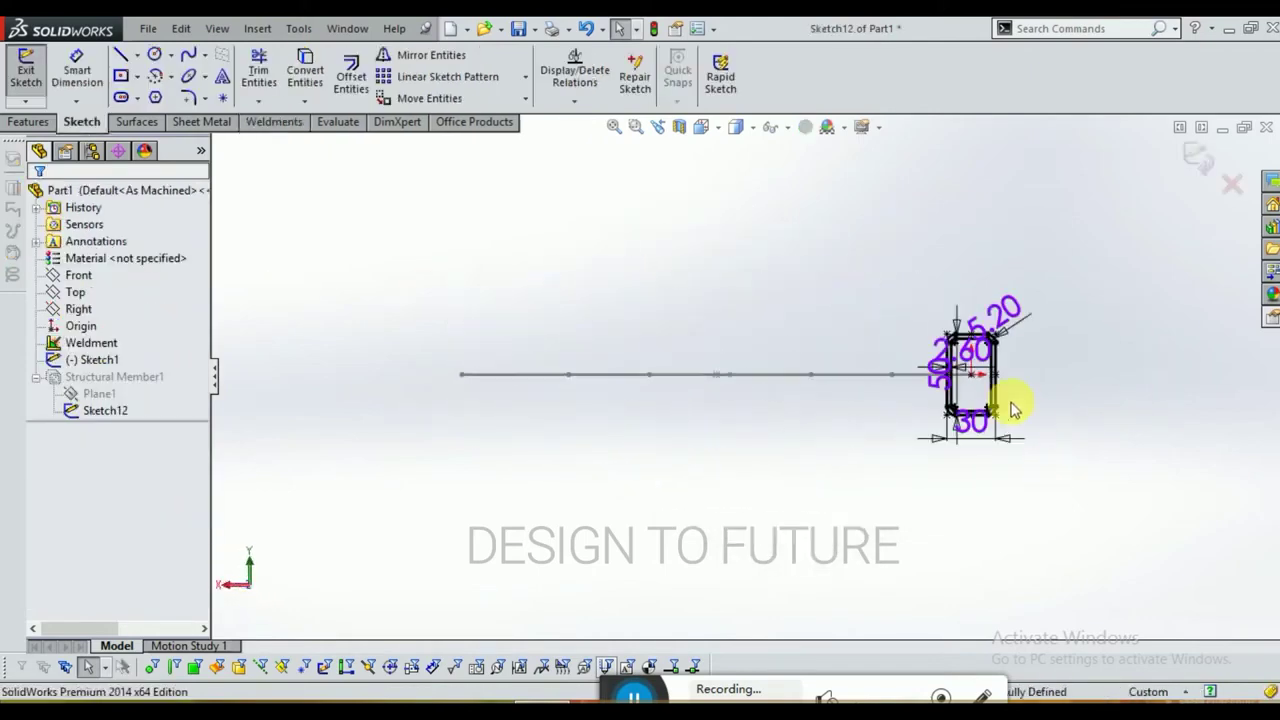
{"action": "scroll", "coordinate": [1010, 405], "scroll_direction": "up", "scroll_amount": 6}
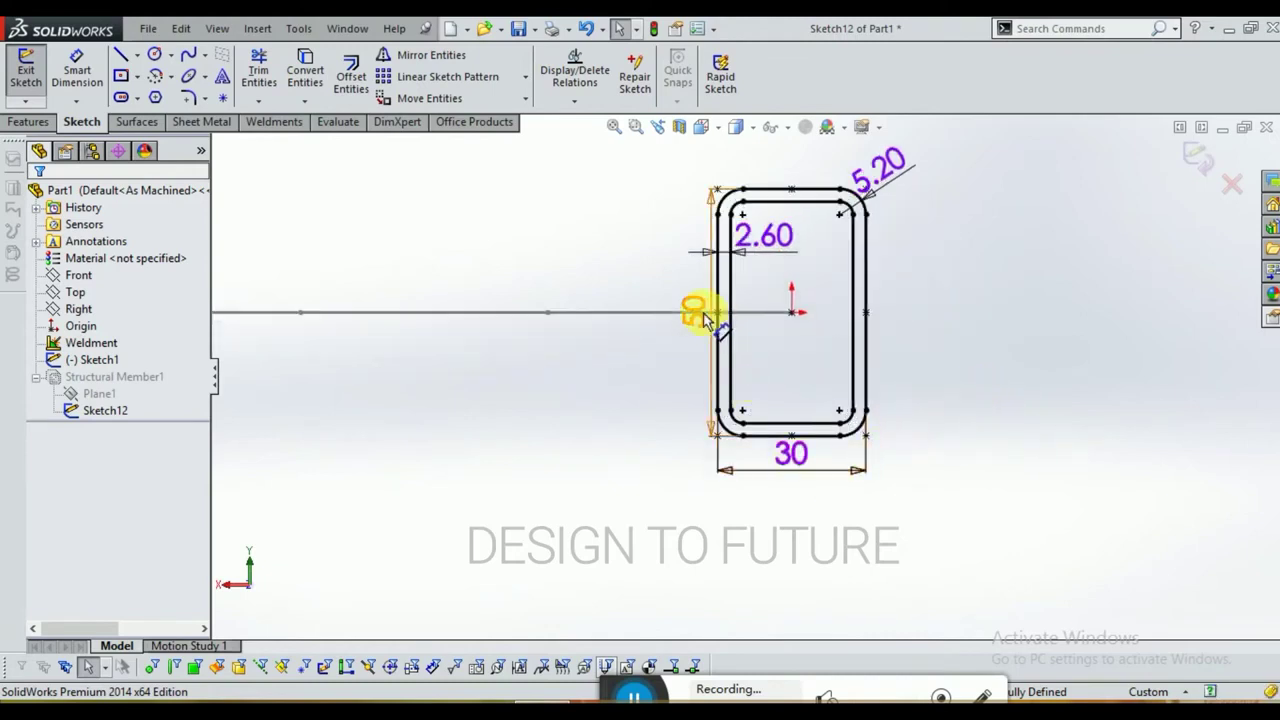
{"action": "left_click", "coordinate": [704, 318]}
{"action": "double_click", "coordinate": [695, 312]}
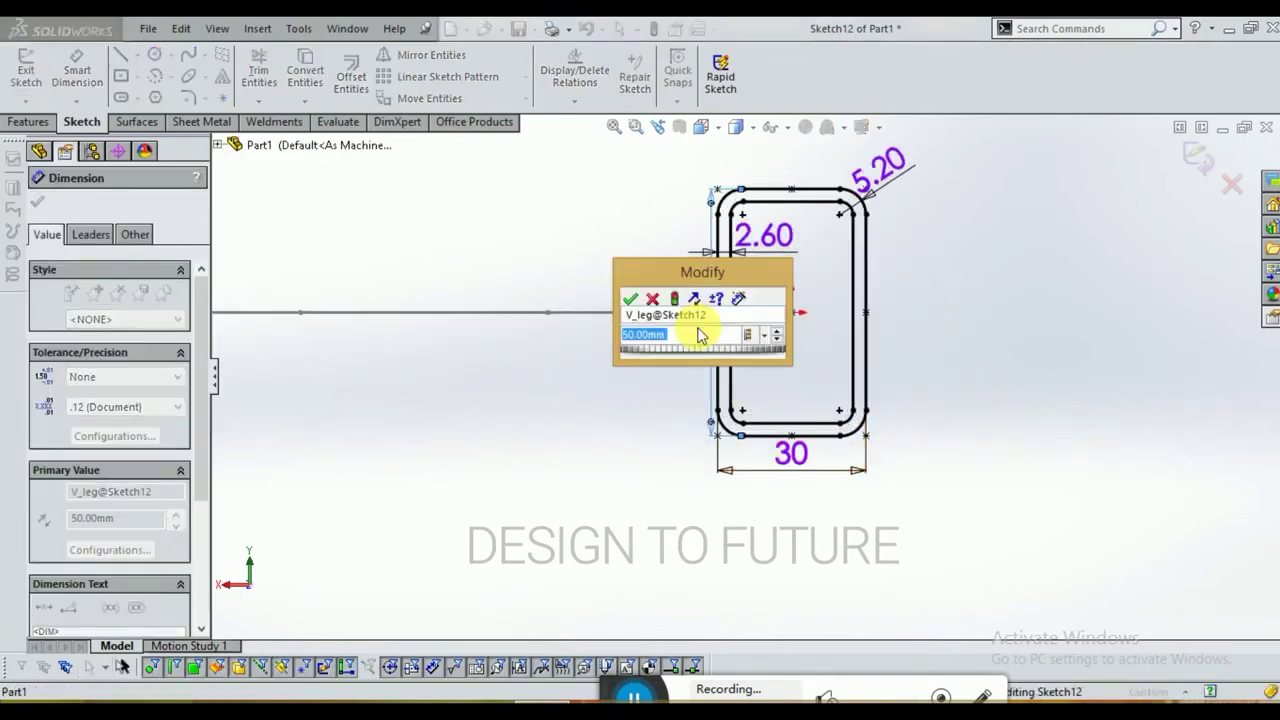
{"action": "type", "text": "20"}
{"action": "key", "text": "Return"}
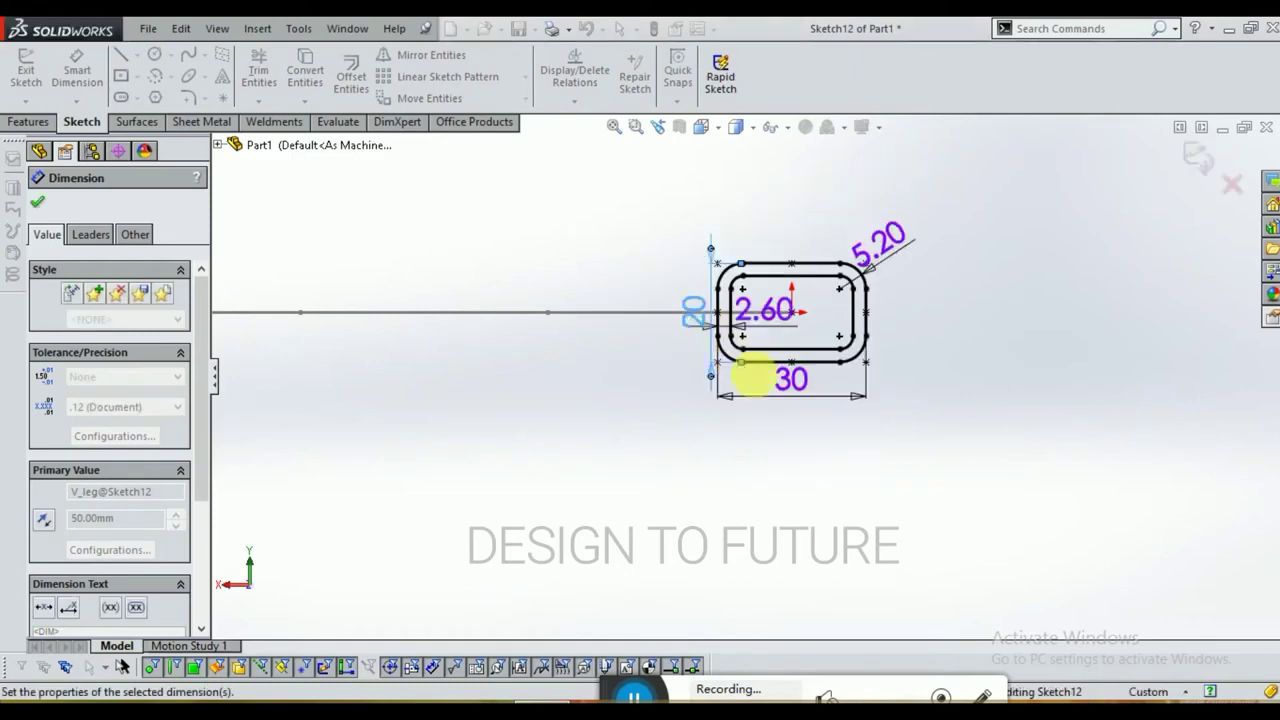
Step: Set the tube section's width to 10 mm and its outer corner radius to 2 mm
{"action": "double_click", "coordinate": [797, 388]}
{"action": "type", "text": "1"}
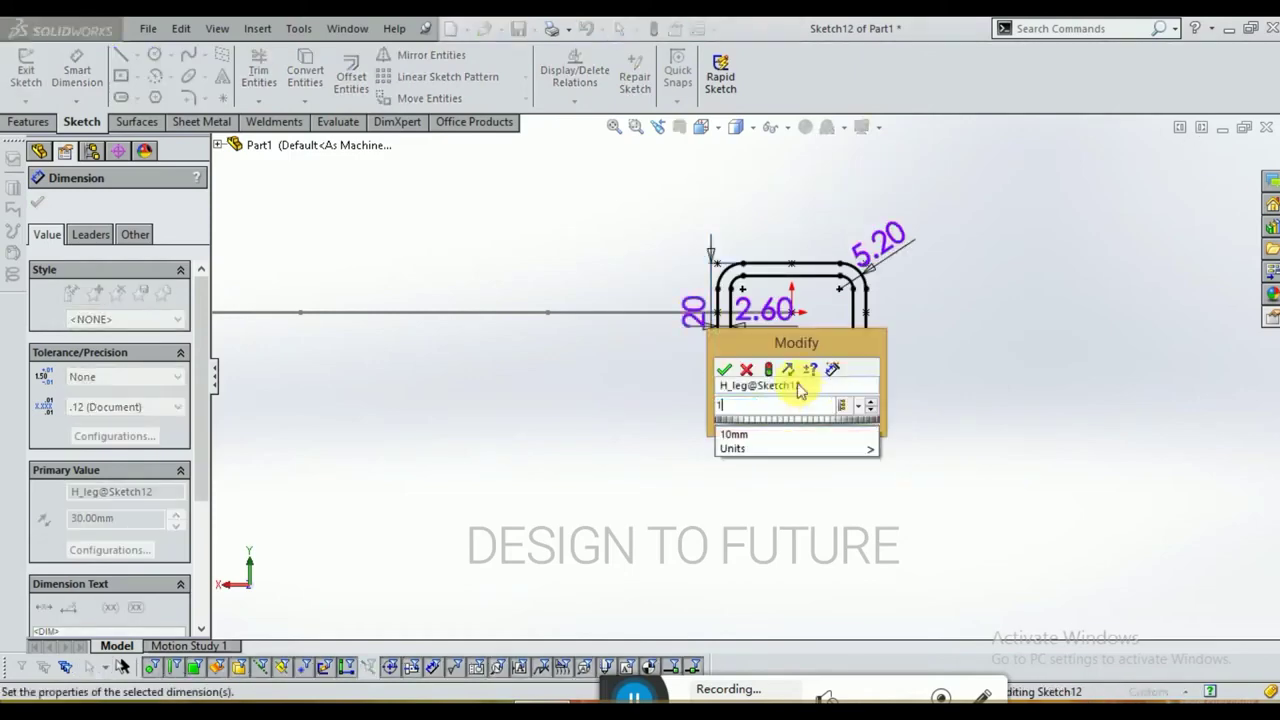
{"action": "type", "text": "0"}
{"action": "key", "text": "Return"}
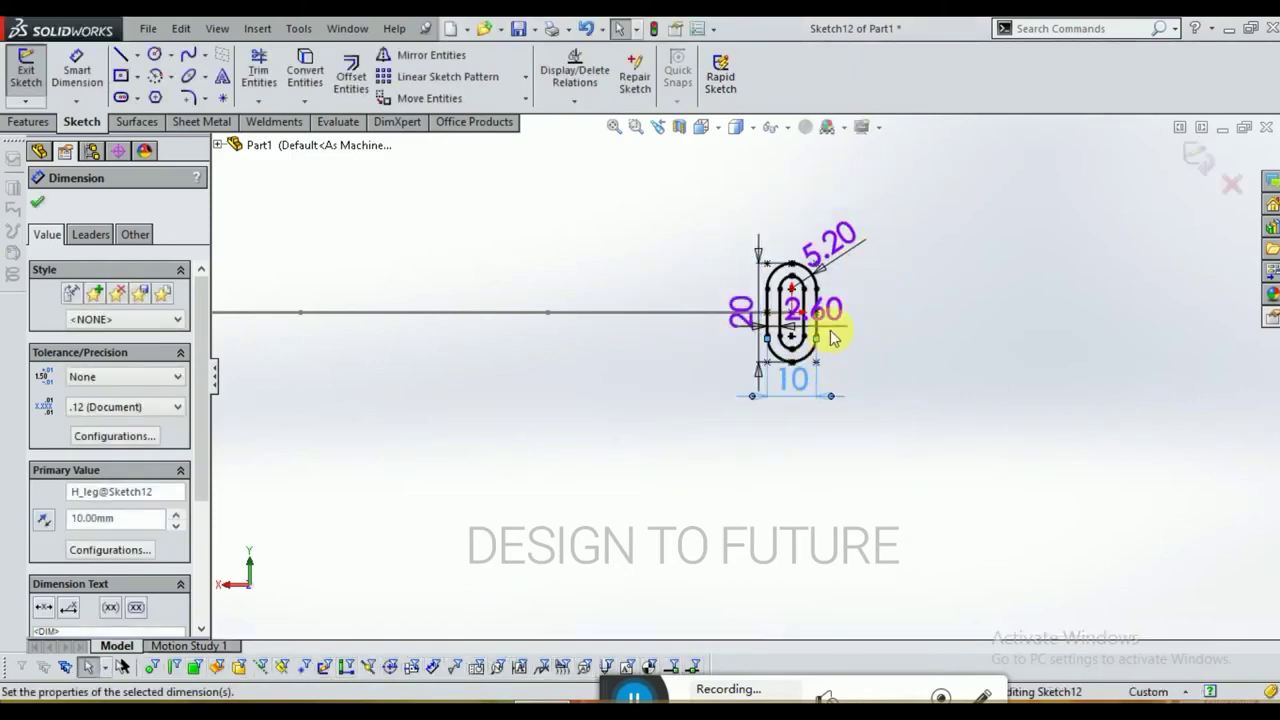
{"action": "scroll", "coordinate": [828, 318], "scroll_direction": "down", "scroll_amount": 2}
{"action": "double_click", "coordinate": [822, 212]}
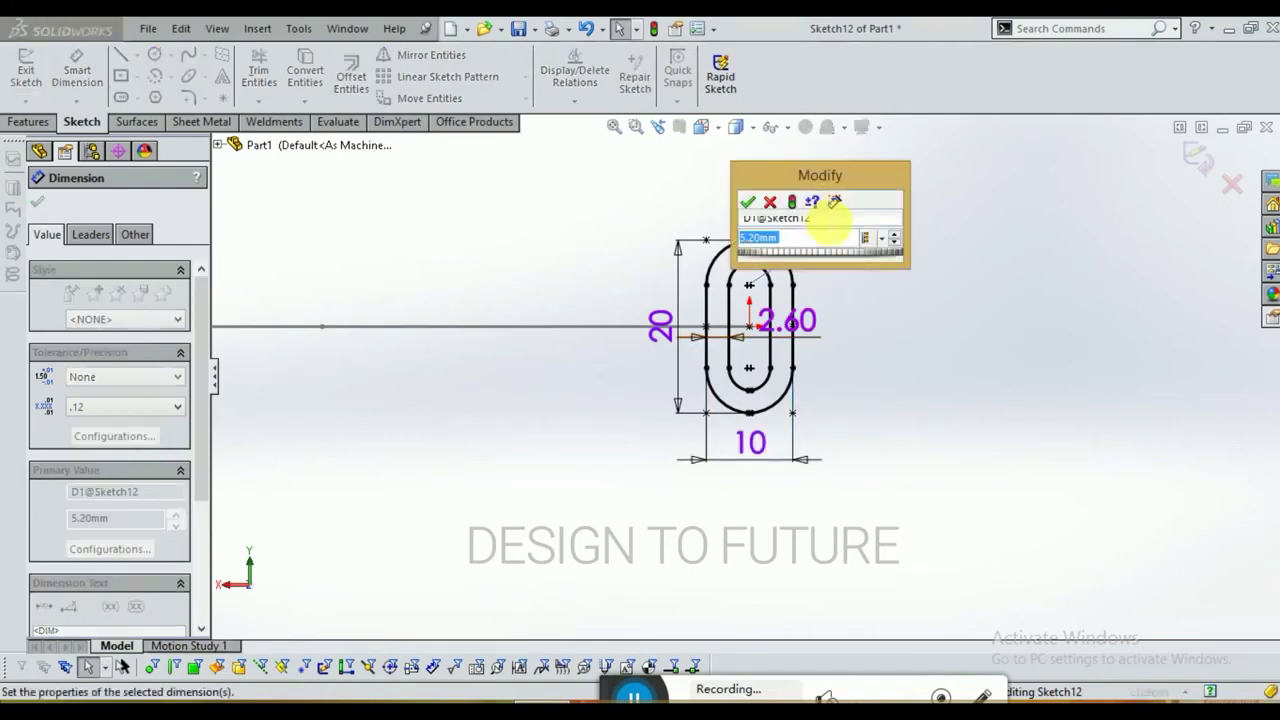
{"action": "type", "text": "2"}
{"action": "key", "text": "Return"}
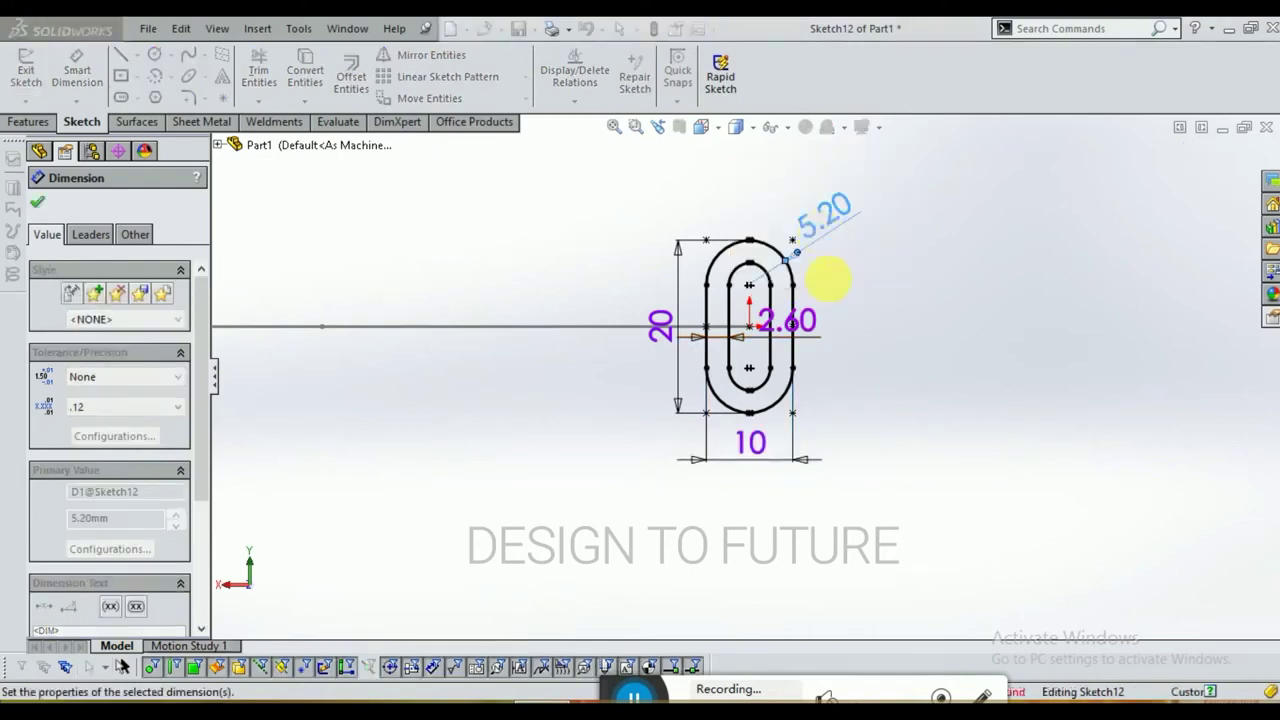
Step: Set the tube's wall thickness to 1.5 mm and exit the profile sketch to rebuild the frame
{"action": "double_click", "coordinate": [804, 320]}
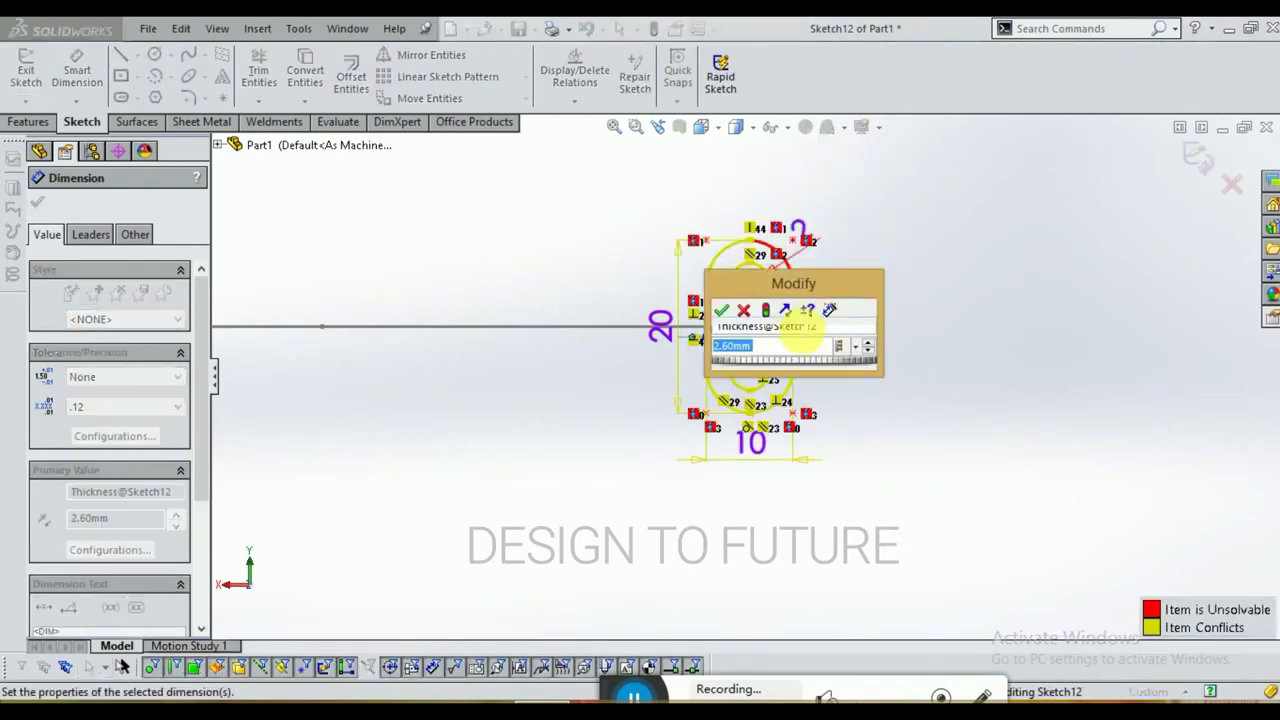
{"action": "type", "text": "1.5"}
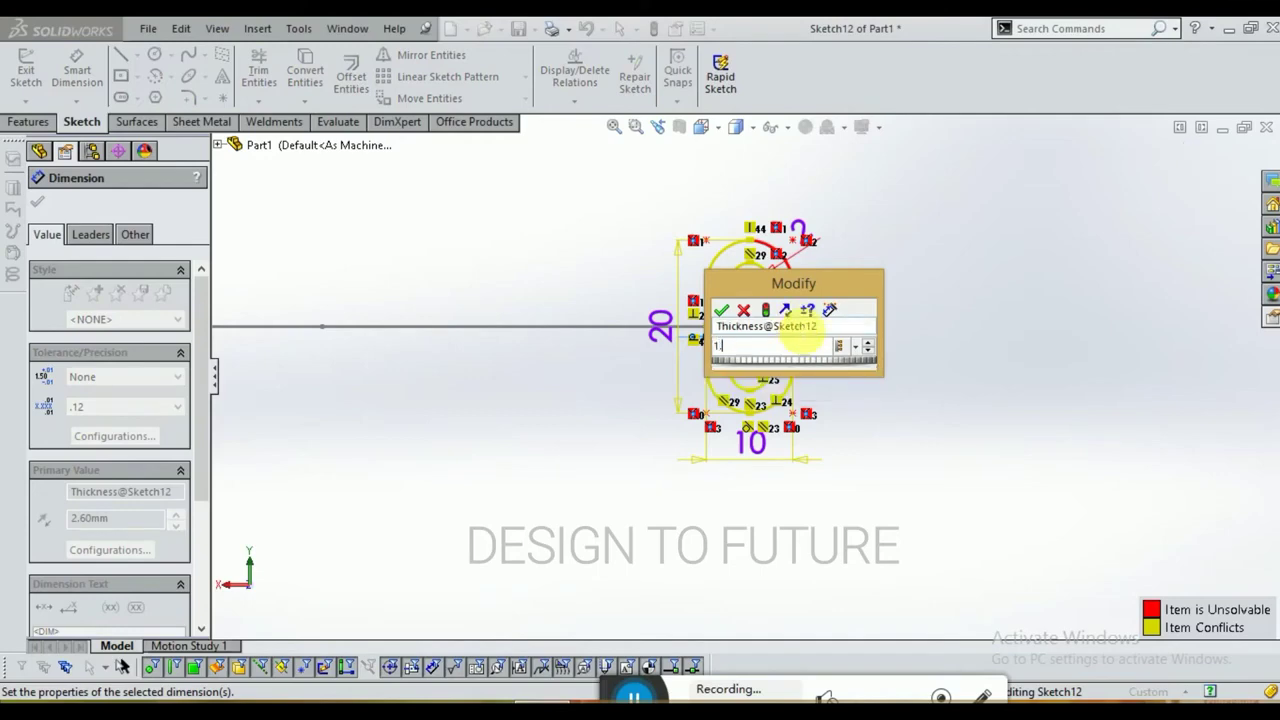
{"action": "key", "text": "Return"}
{"action": "left_click", "coordinate": [866, 320]}
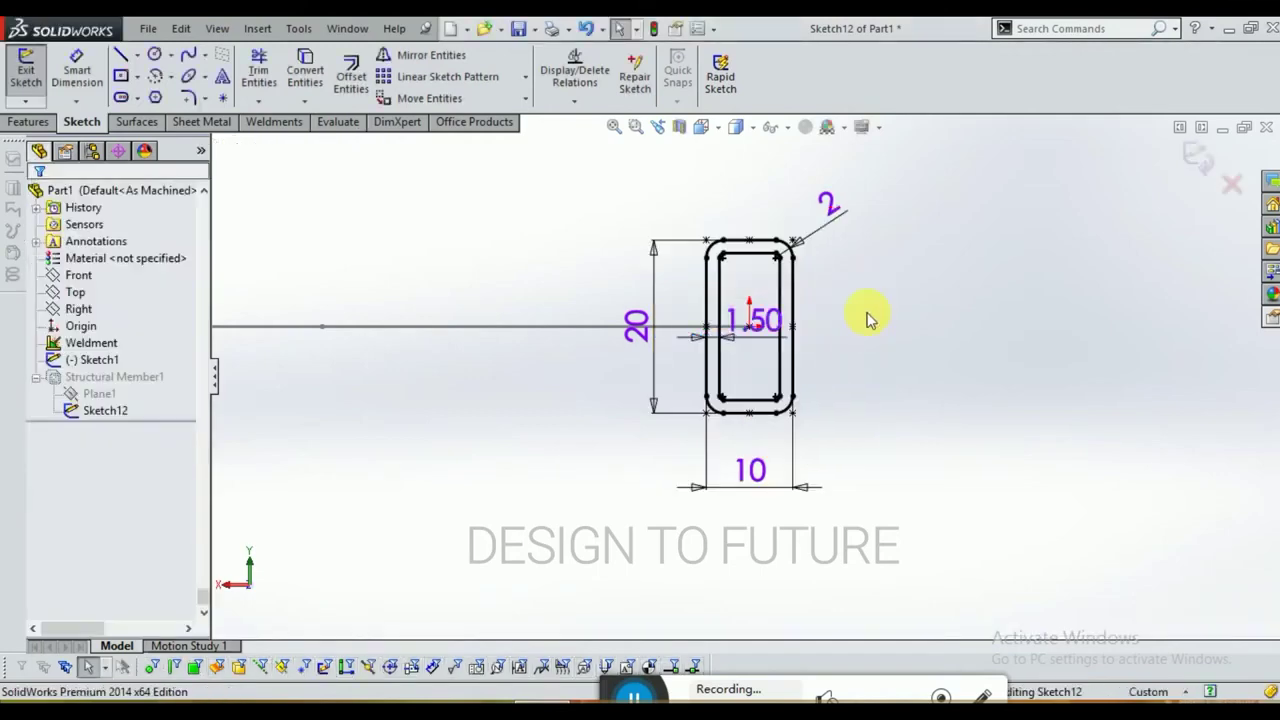
{"action": "left_click", "coordinate": [1196, 134]}
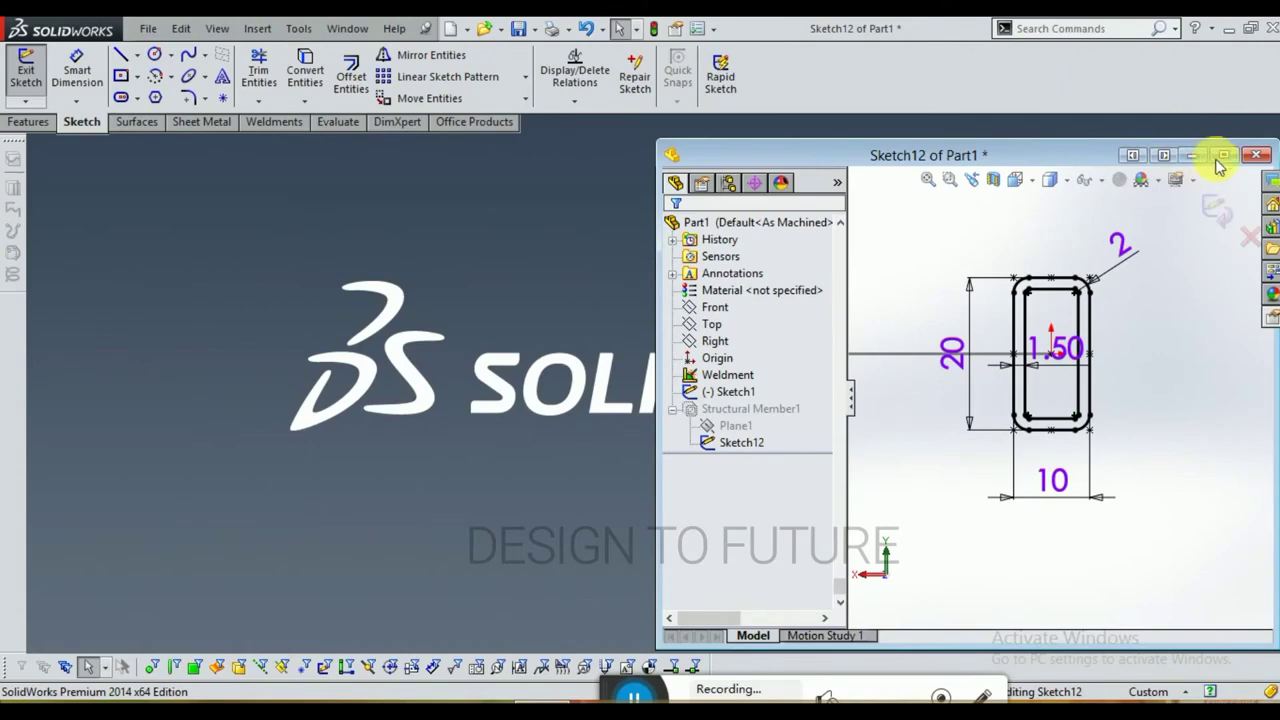
{"action": "left_click", "coordinate": [1220, 158]}
{"action": "left_click", "coordinate": [1203, 156]}
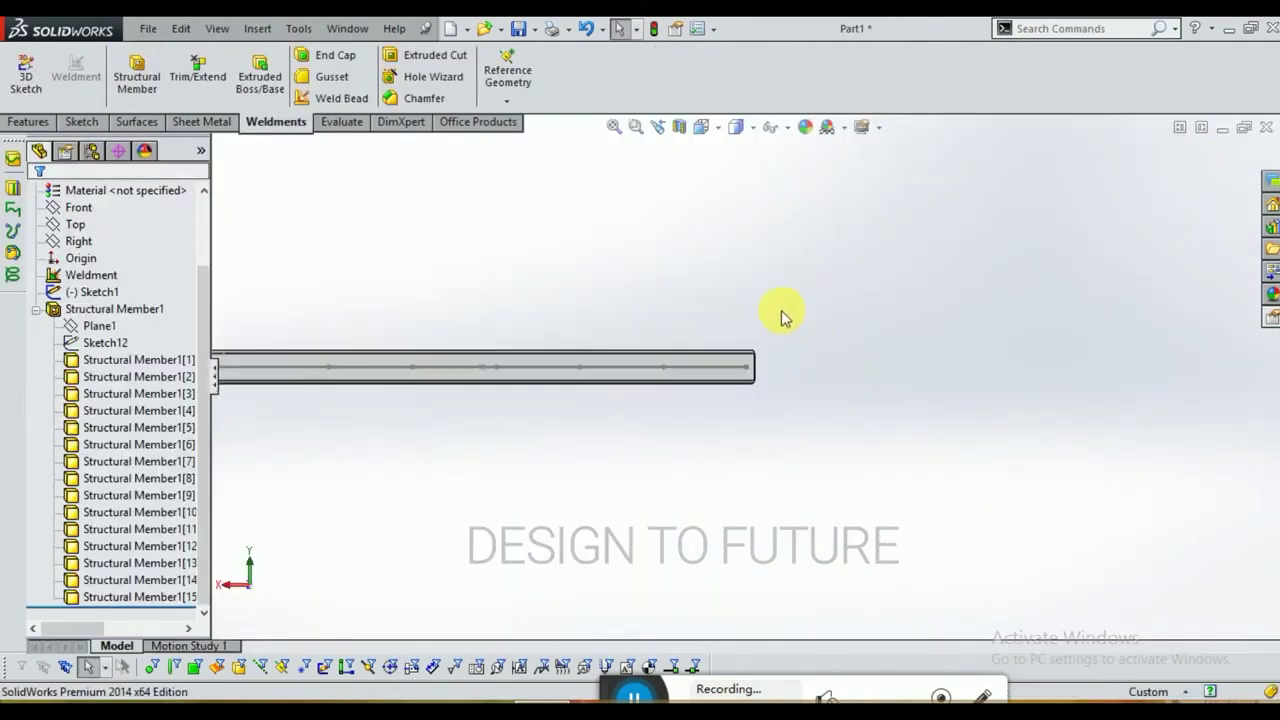
Step: Inspect the rebuilt frame and its member joints from several angles
{"action": "middle_click_drag", "start_coordinate": [777, 314], "coordinate": [415, 478]}
{"action": "scroll", "coordinate": [280, 500], "scroll_direction": "down", "scroll_amount": 3}
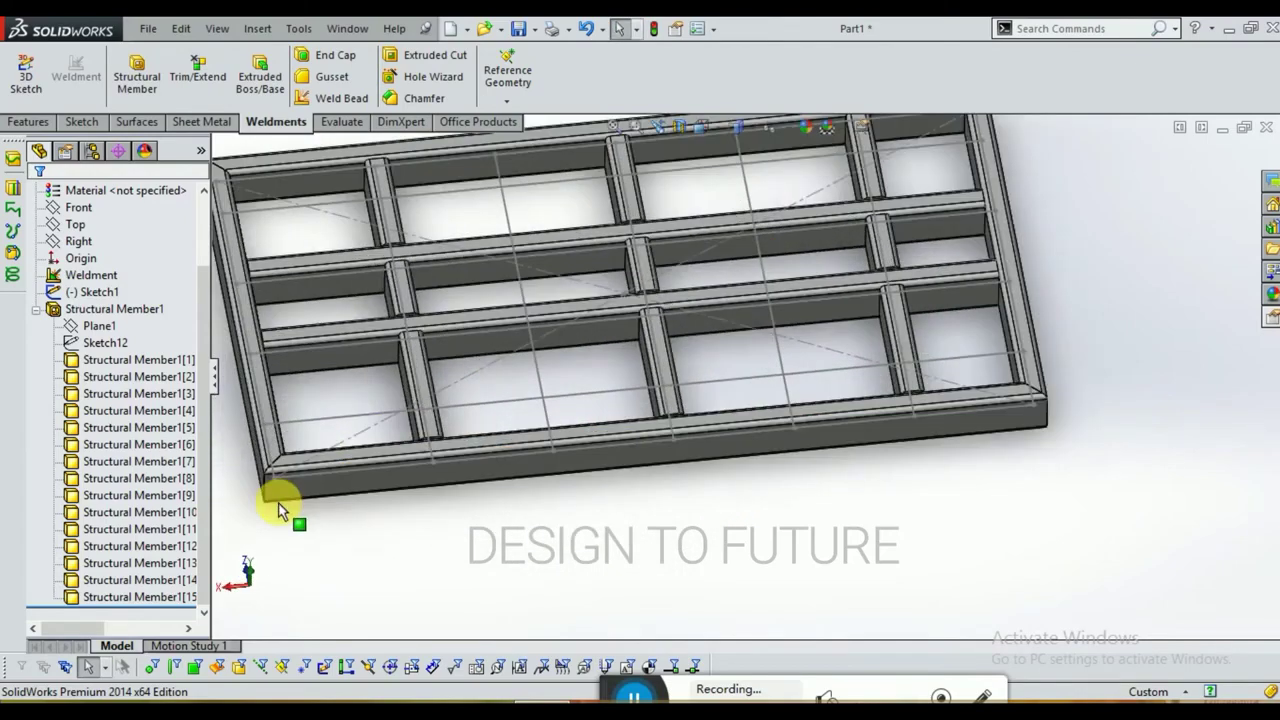
{"action": "scroll", "coordinate": [430, 392], "scroll_direction": "up", "scroll_amount": 3}
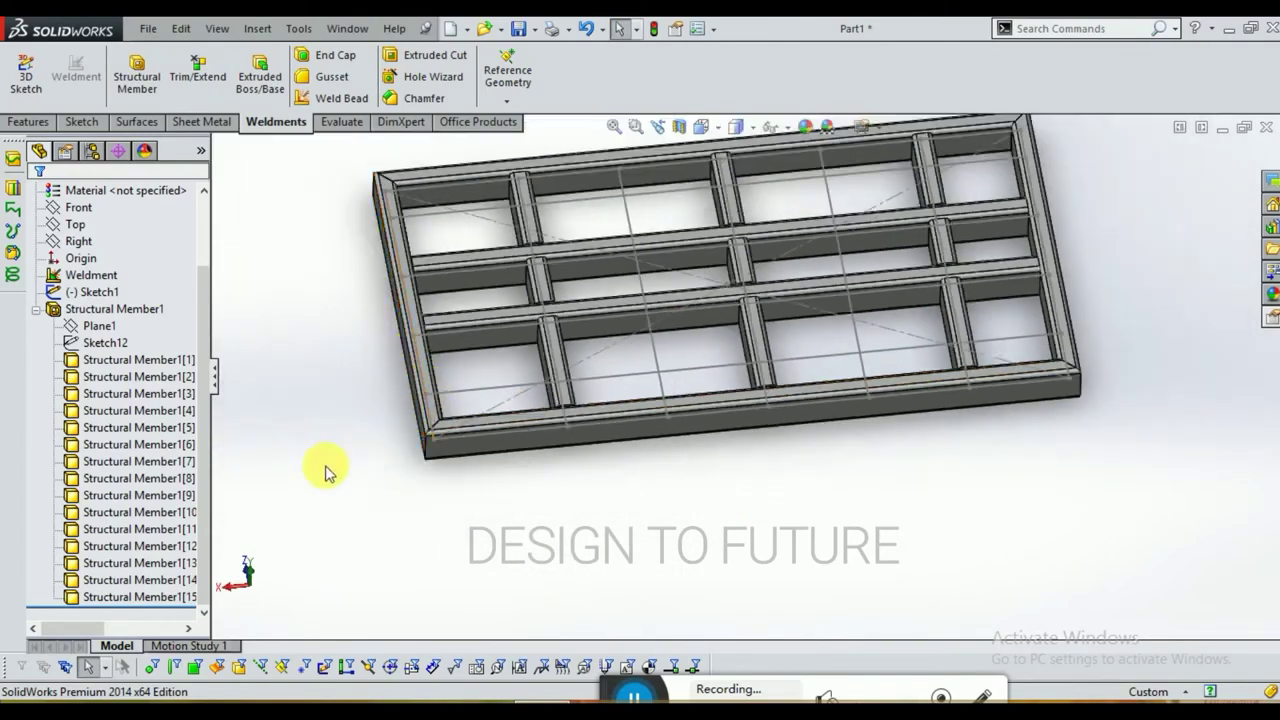
{"action": "middle_click_drag", "start_coordinate": [831, 286], "coordinate": [745, 298]}
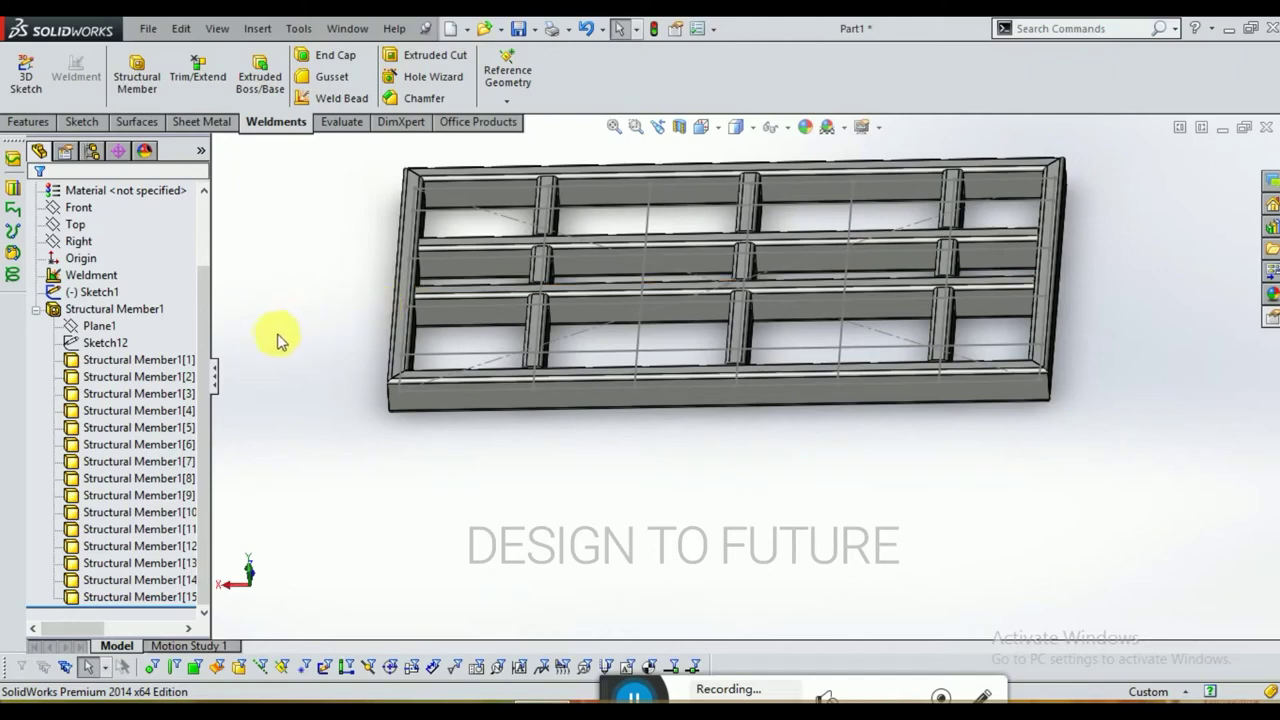
{"action": "scroll", "coordinate": [168, 343], "scroll_direction": "up", "scroll_amount": 2}
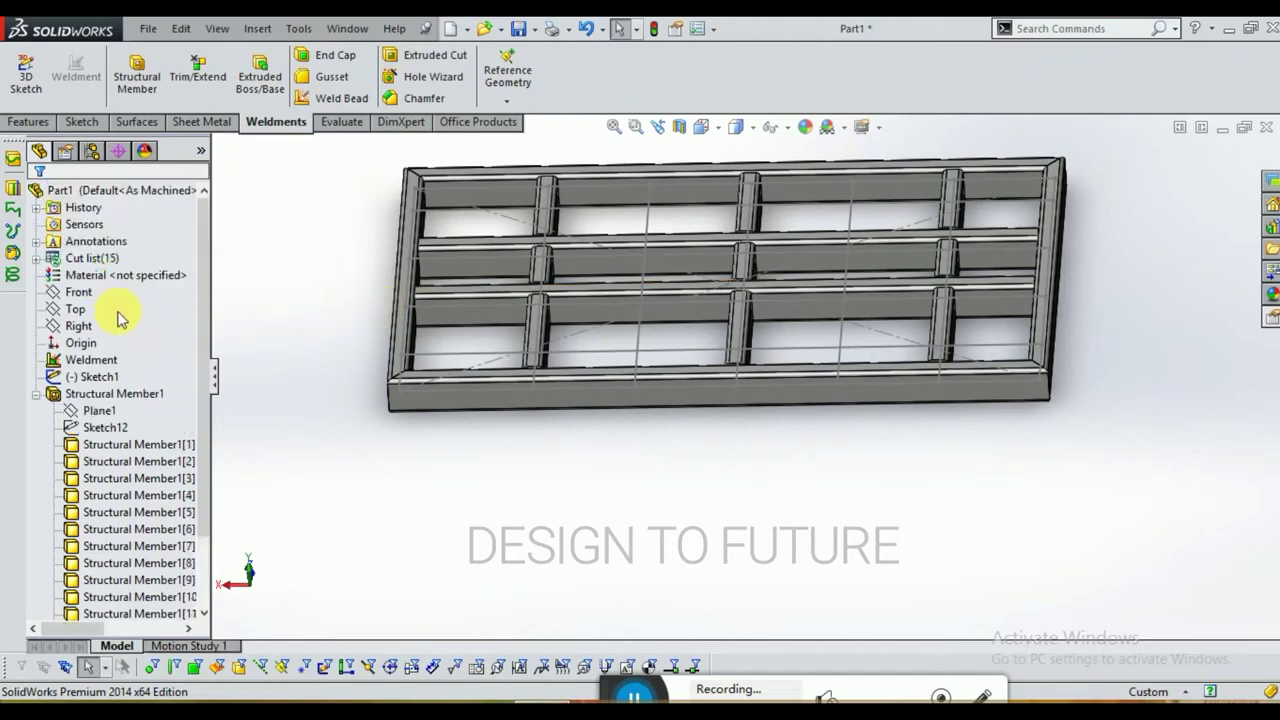
{"action": "left_click", "coordinate": [38, 396]}
{"action": "middle_click_drag", "start_coordinate": [694, 434], "coordinate": [418, 432]}
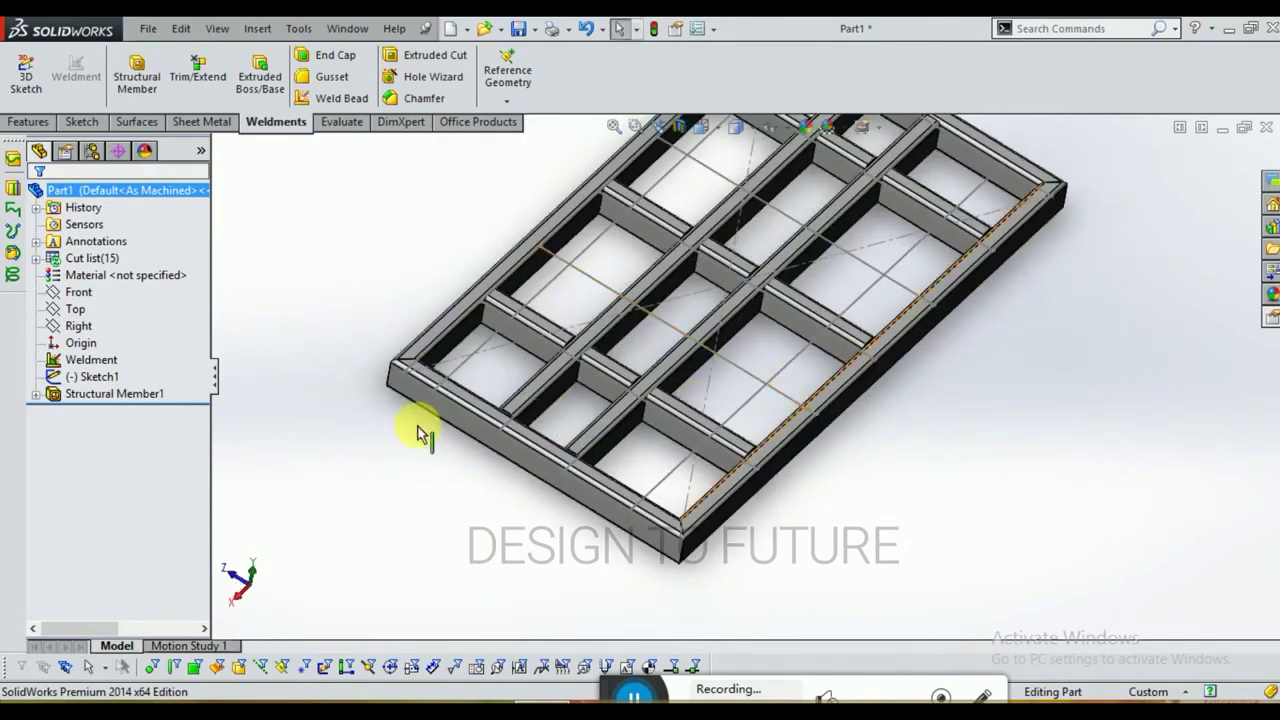
Step: Edit the structural member and try the End Butt1 and End Butt2 corner treatments, the latter with a coped cut
{"action": "left_click", "coordinate": [150, 393]}
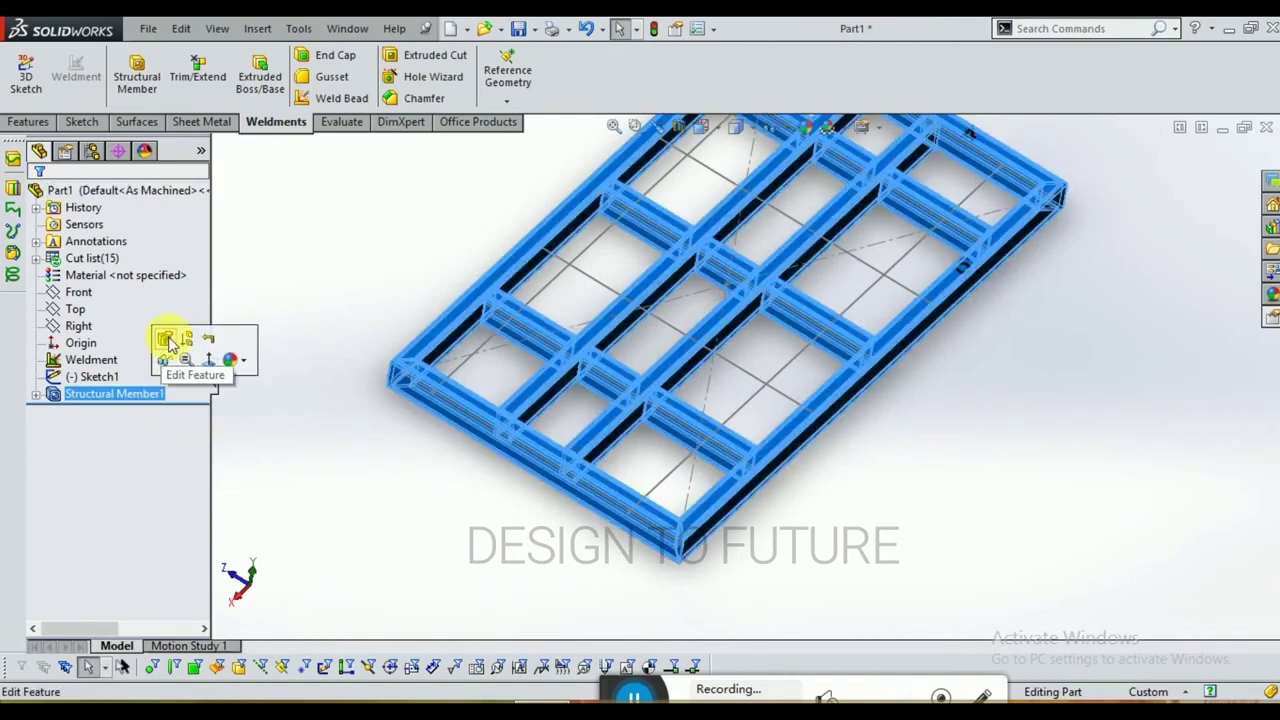
{"action": "left_click", "coordinate": [168, 341]}
{"action": "scroll", "coordinate": [160, 555], "scroll_direction": "down", "scroll_amount": 8}
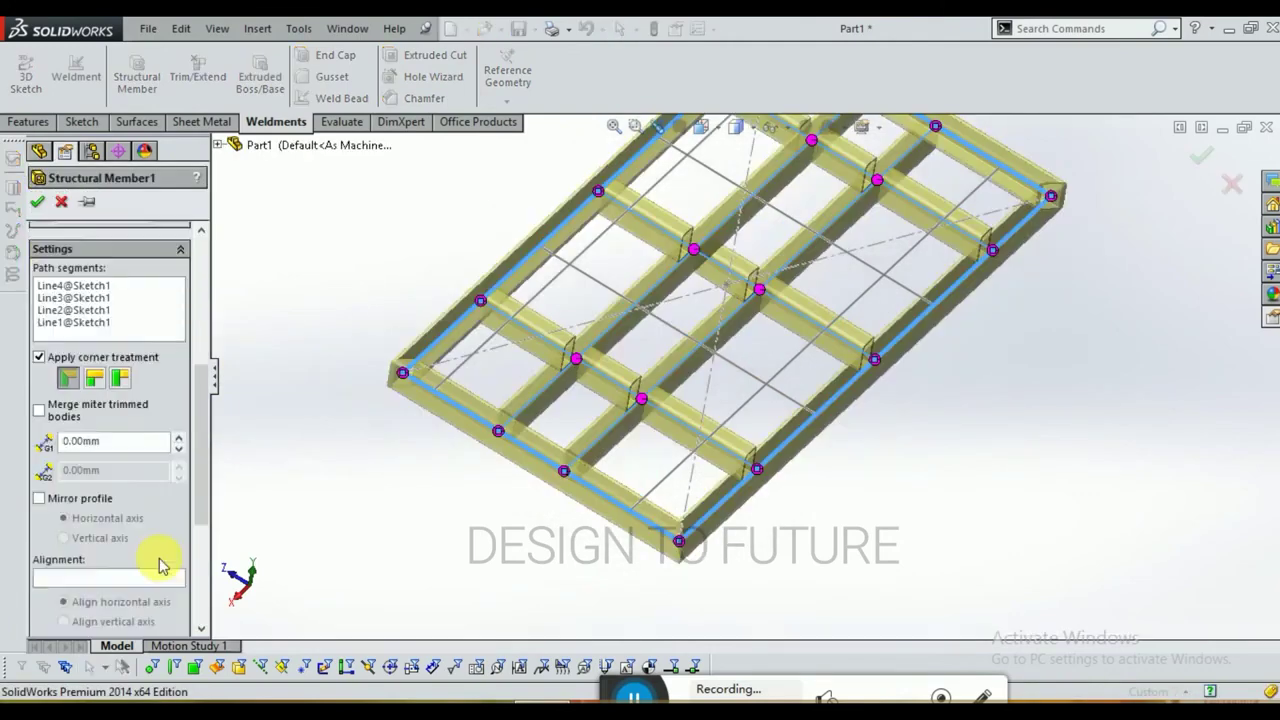
{"action": "scroll", "coordinate": [170, 520], "scroll_direction": "up", "scroll_amount": 3}
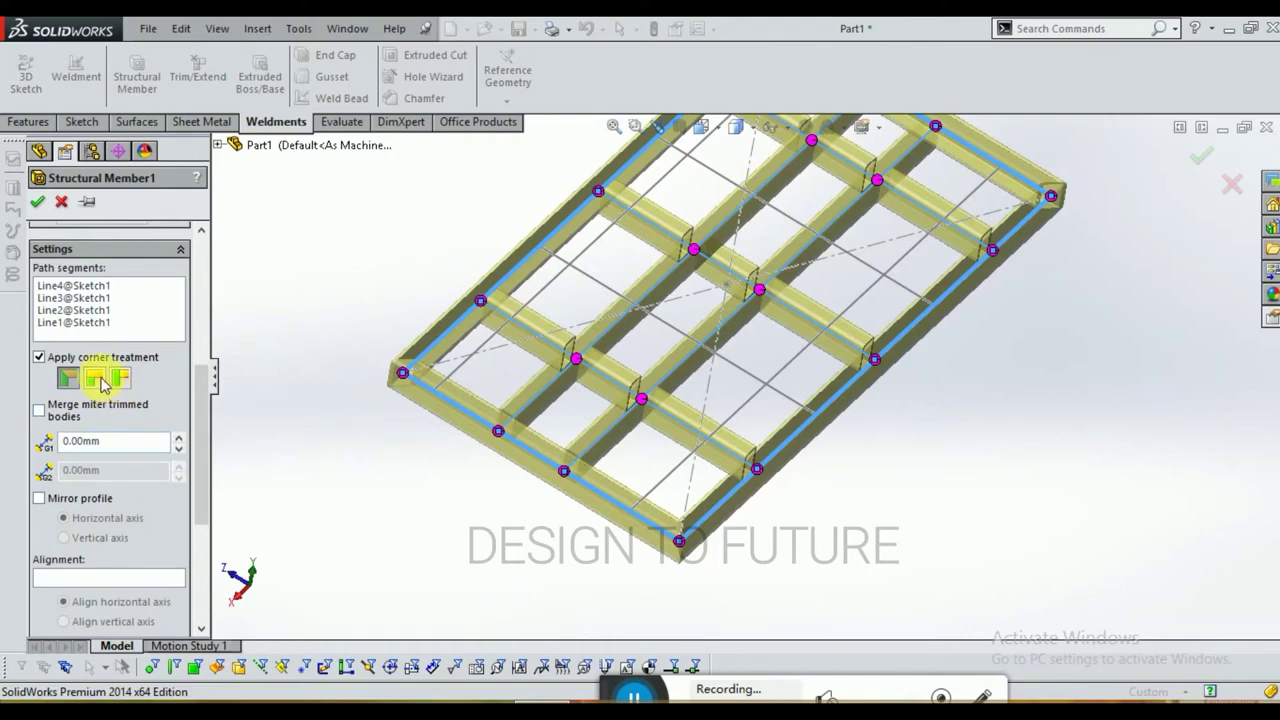
{"action": "scroll", "coordinate": [450, 365], "scroll_direction": "down", "scroll_amount": 6}
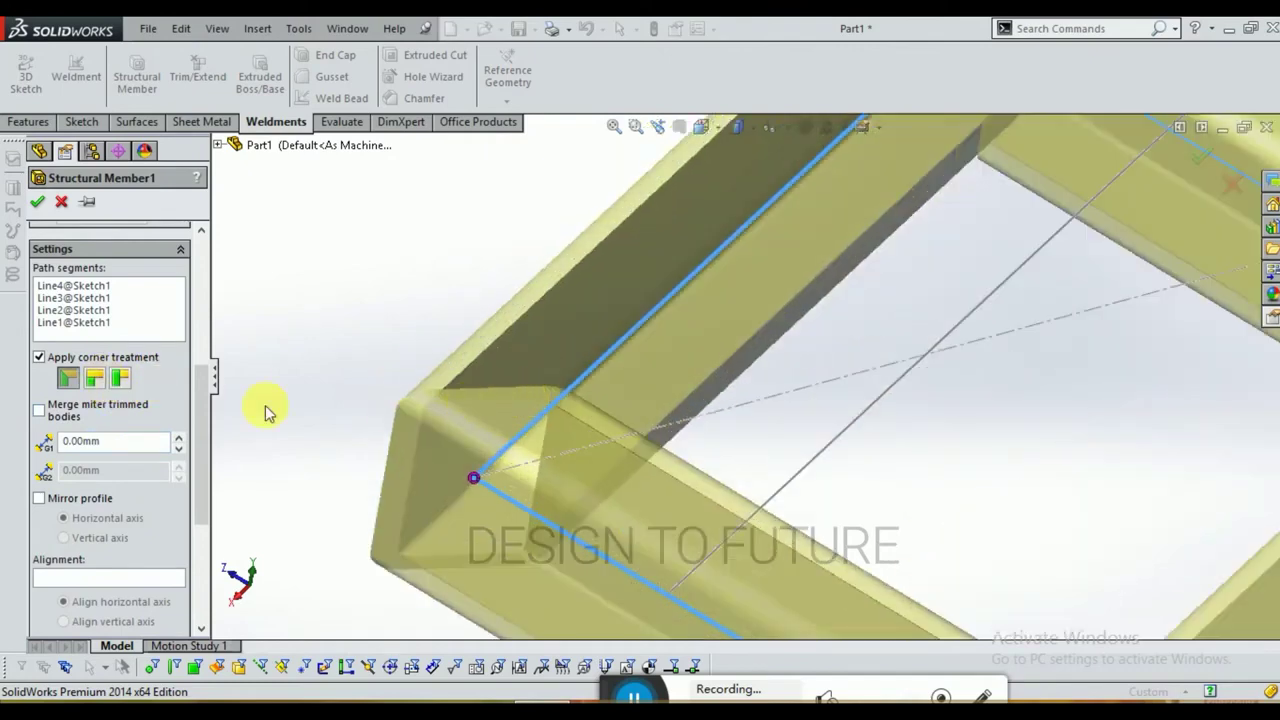
{"action": "left_click", "coordinate": [93, 380]}
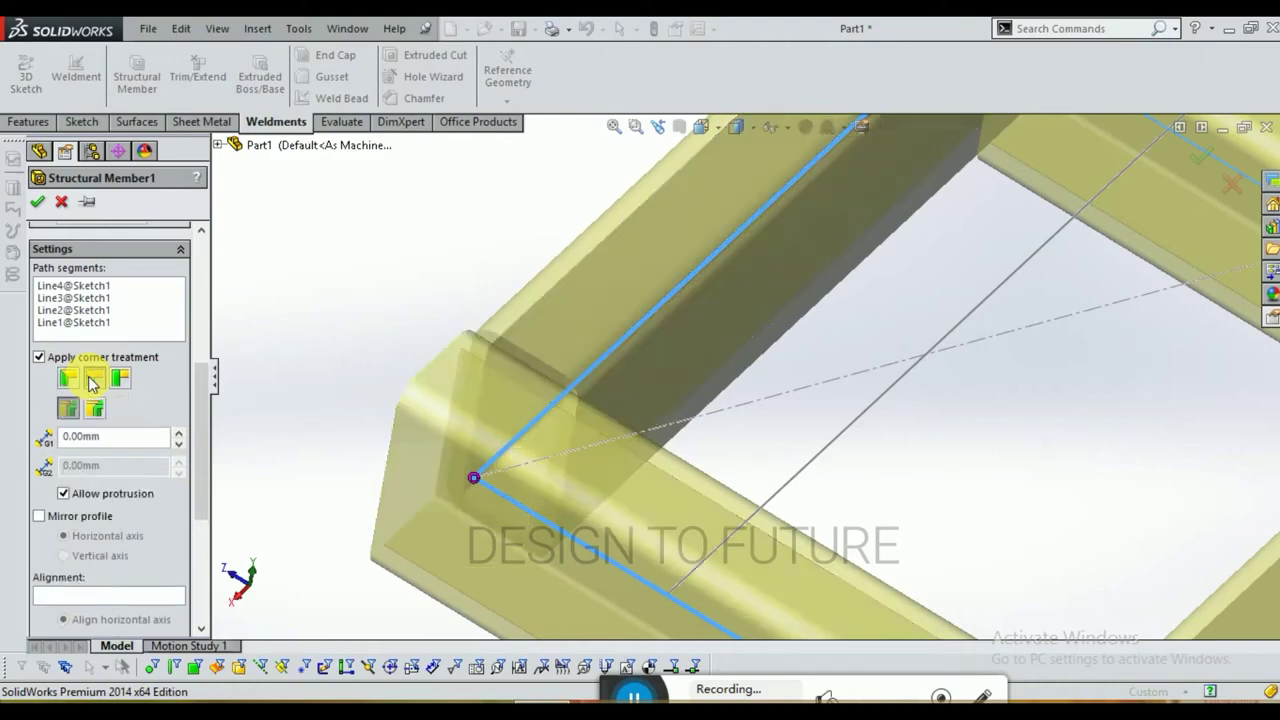
{"action": "left_click", "coordinate": [121, 380]}
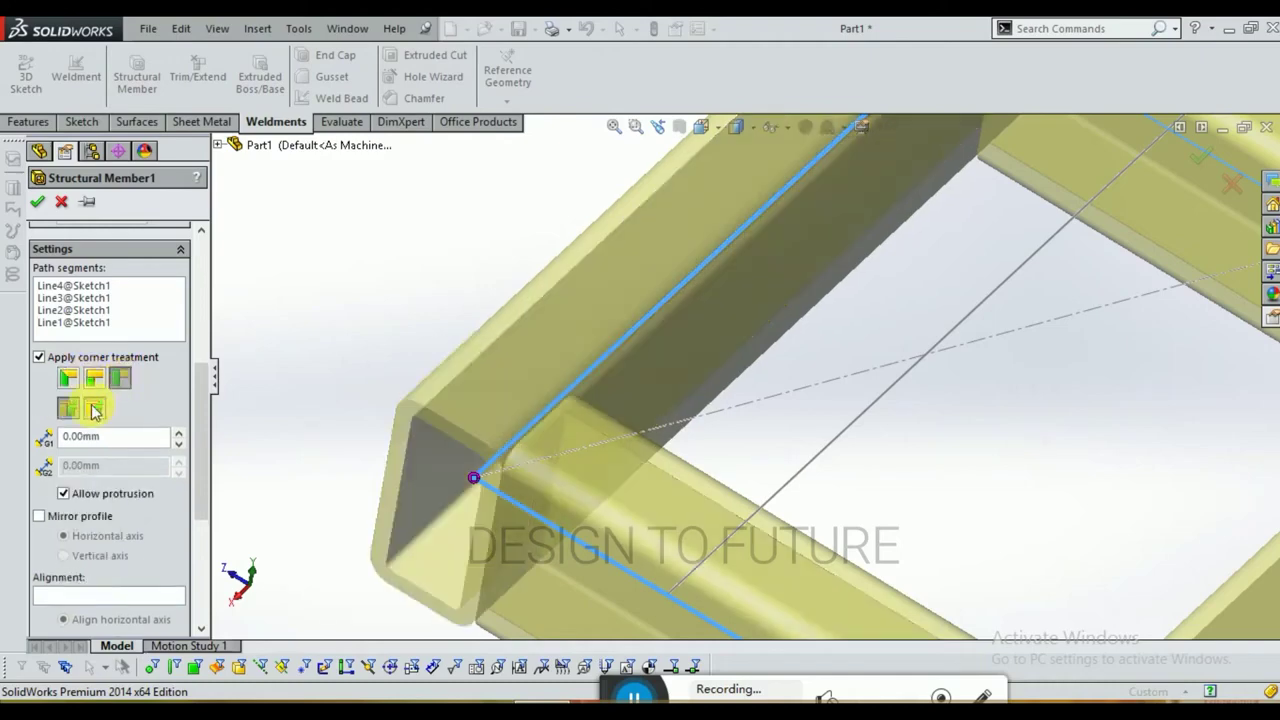
{"action": "left_click", "coordinate": [95, 410]}
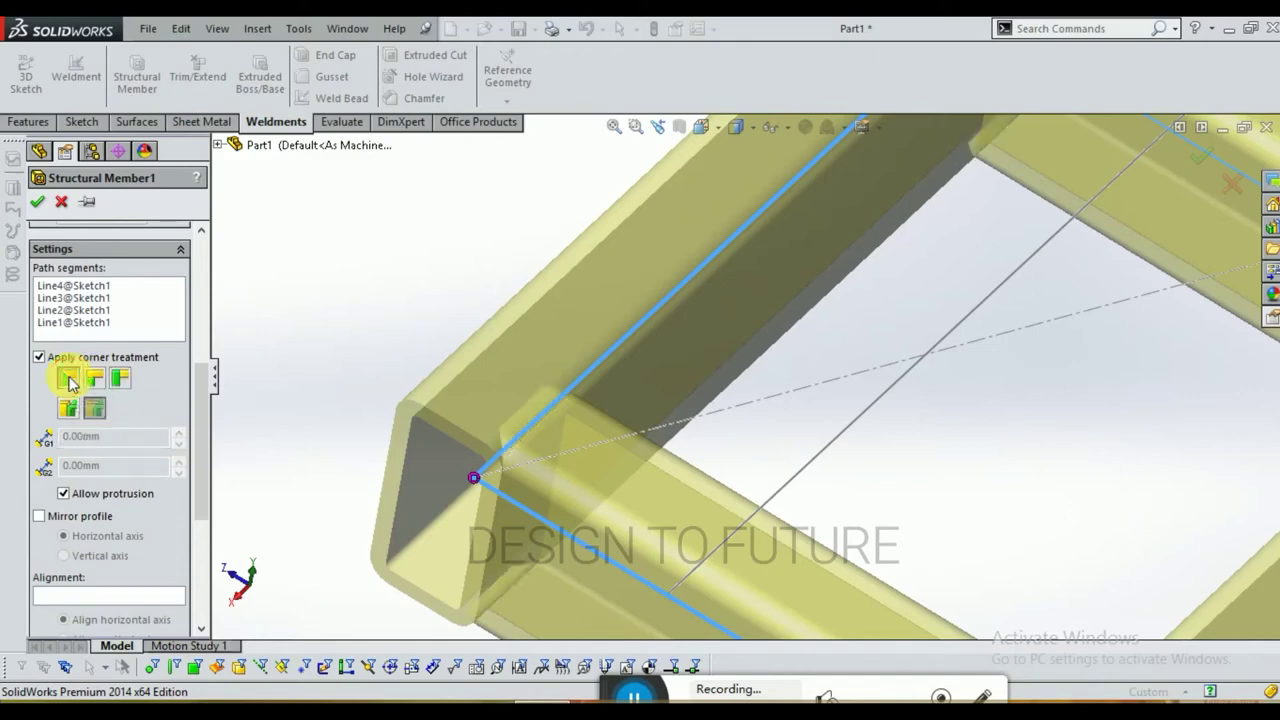
Step: Restore the End Miter corner treatment for the outer members and accept the structural member
{"action": "left_click", "coordinate": [67, 378]}
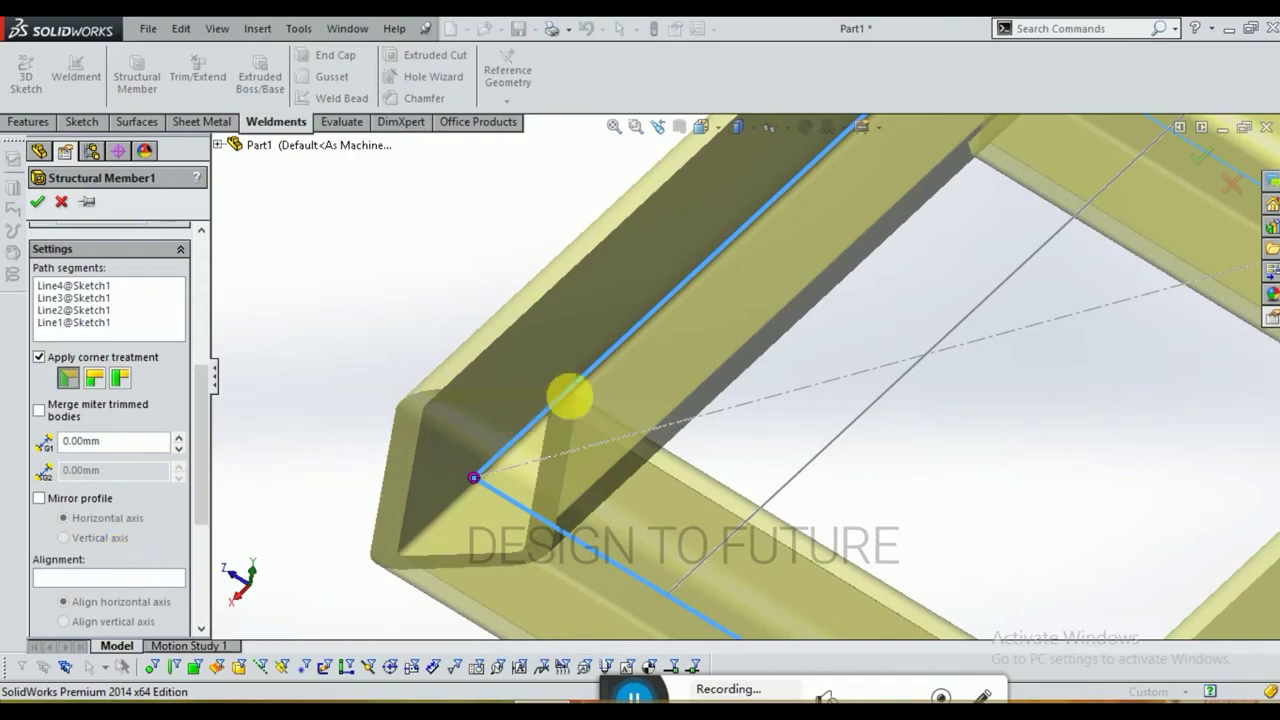
{"action": "scroll", "coordinate": [784, 337], "scroll_direction": "down", "scroll_amount": 2}
{"action": "middle_click_drag", "start_coordinate": [723, 344], "coordinate": [510, 353]}
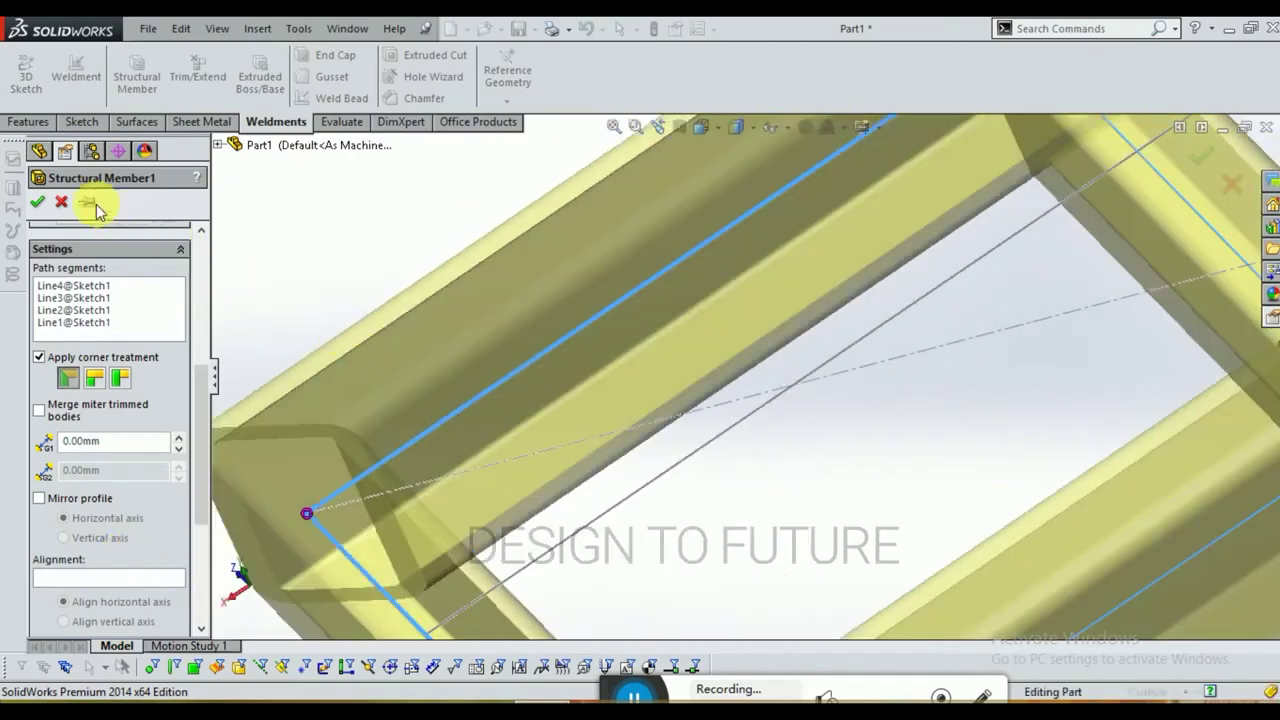
{"action": "key", "text": "Return"}
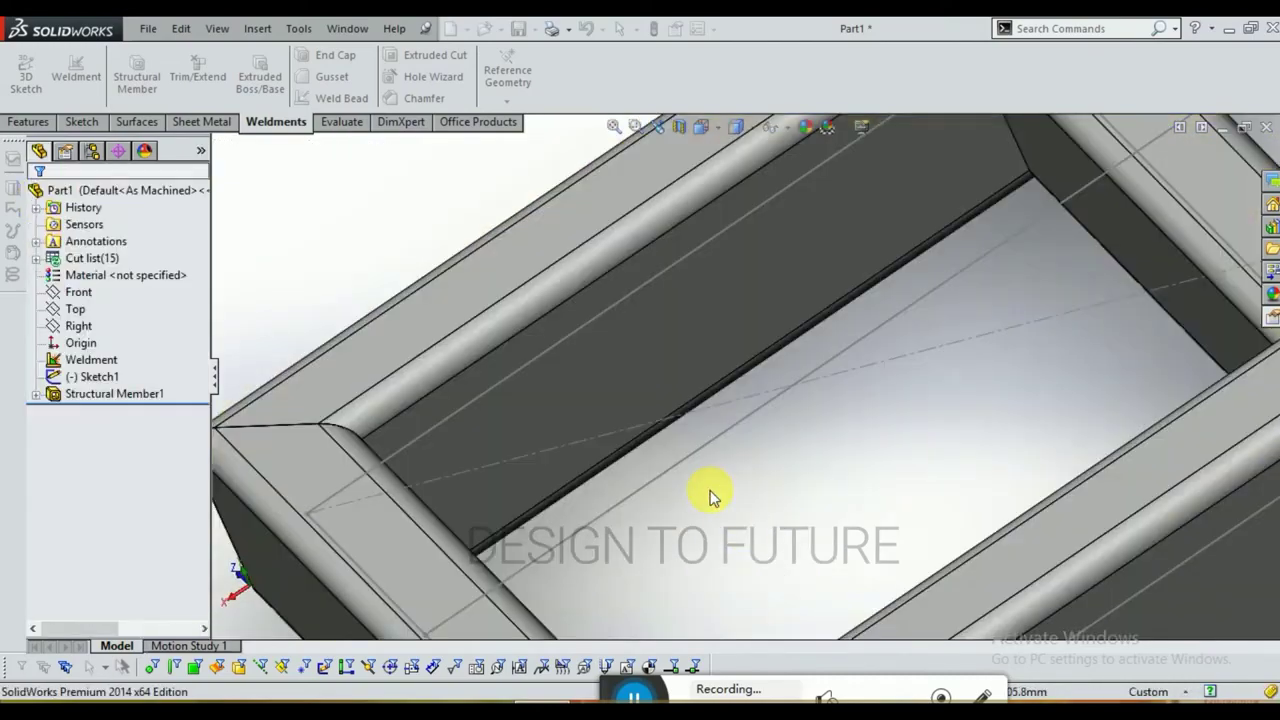
{"action": "scroll", "coordinate": [714, 491], "scroll_direction": "up", "scroll_amount": 5}
{"action": "scroll", "coordinate": [840, 468], "scroll_direction": "up", "scroll_amount": 1}
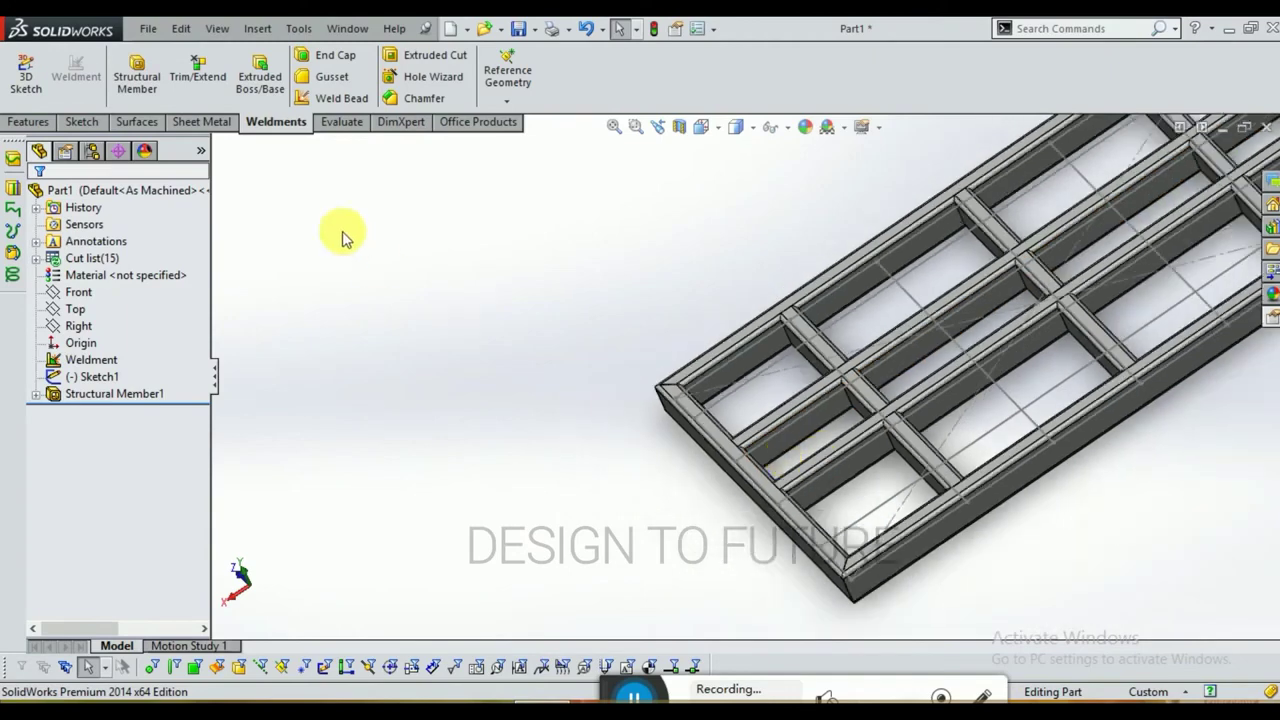
Step: Set up a Trim/Extend with the short outer end member as the body to trim and the nearer inner lengthwise member as the boundary body
{"action": "left_click", "coordinate": [206, 82]}
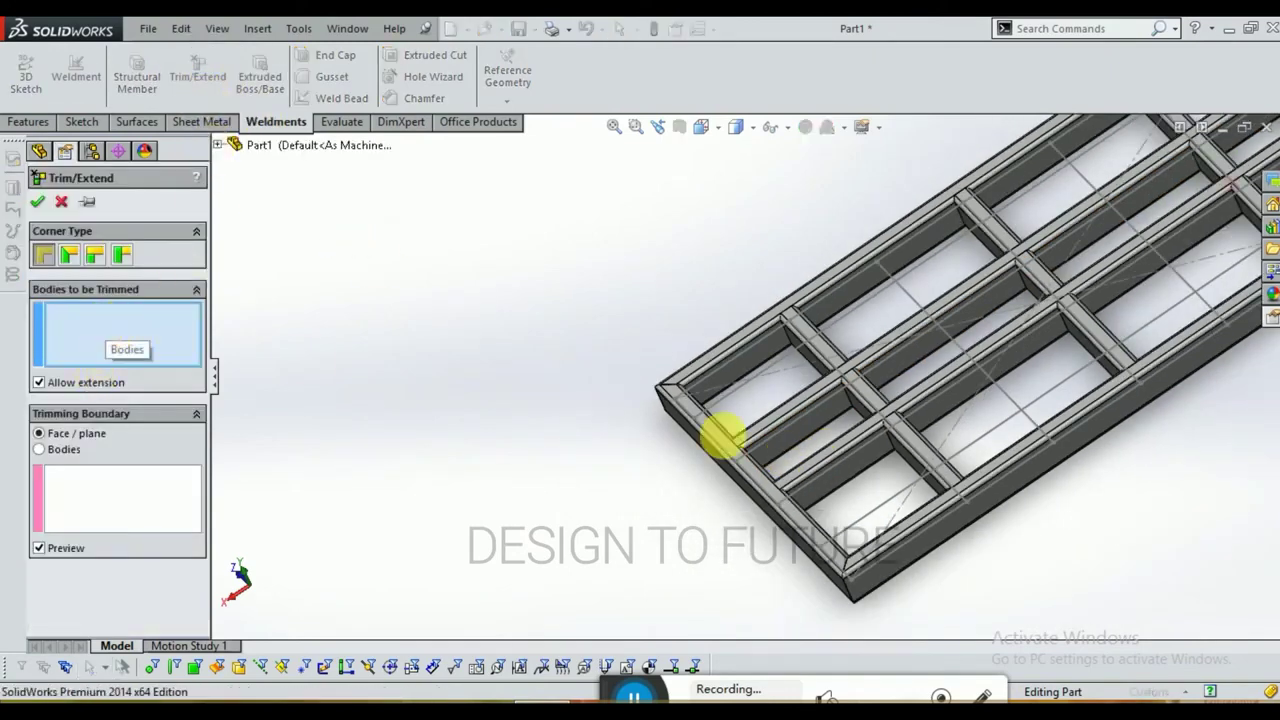
{"action": "scroll", "coordinate": [722, 436], "scroll_direction": "down", "scroll_amount": 4}
{"action": "left_click", "coordinate": [646, 447]}
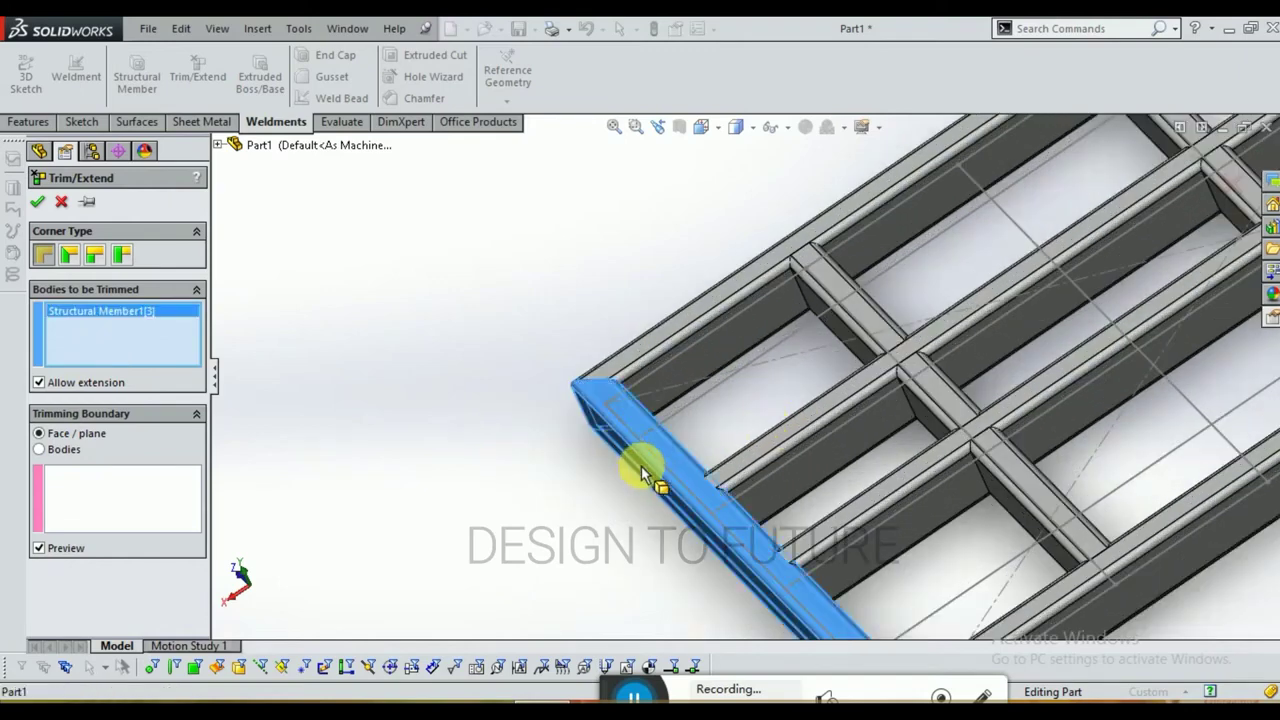
{"action": "left_click", "coordinate": [140, 507]}
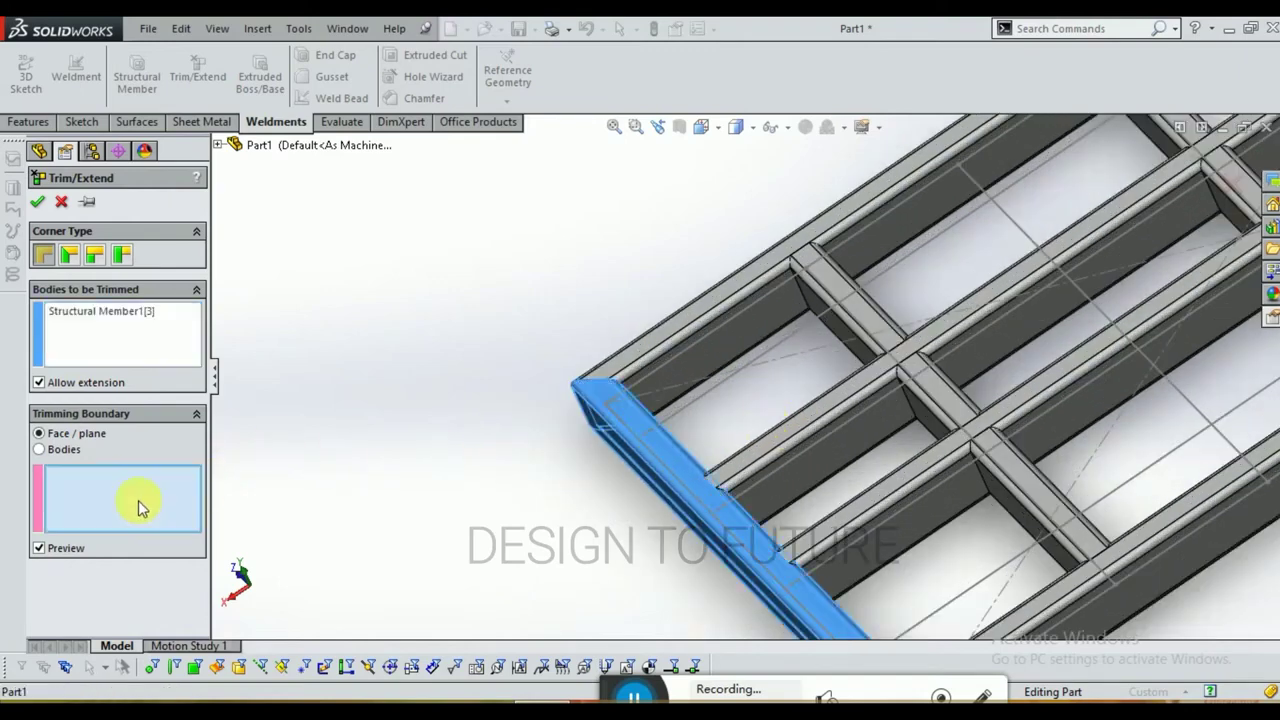
{"action": "left_click", "coordinate": [40, 450]}
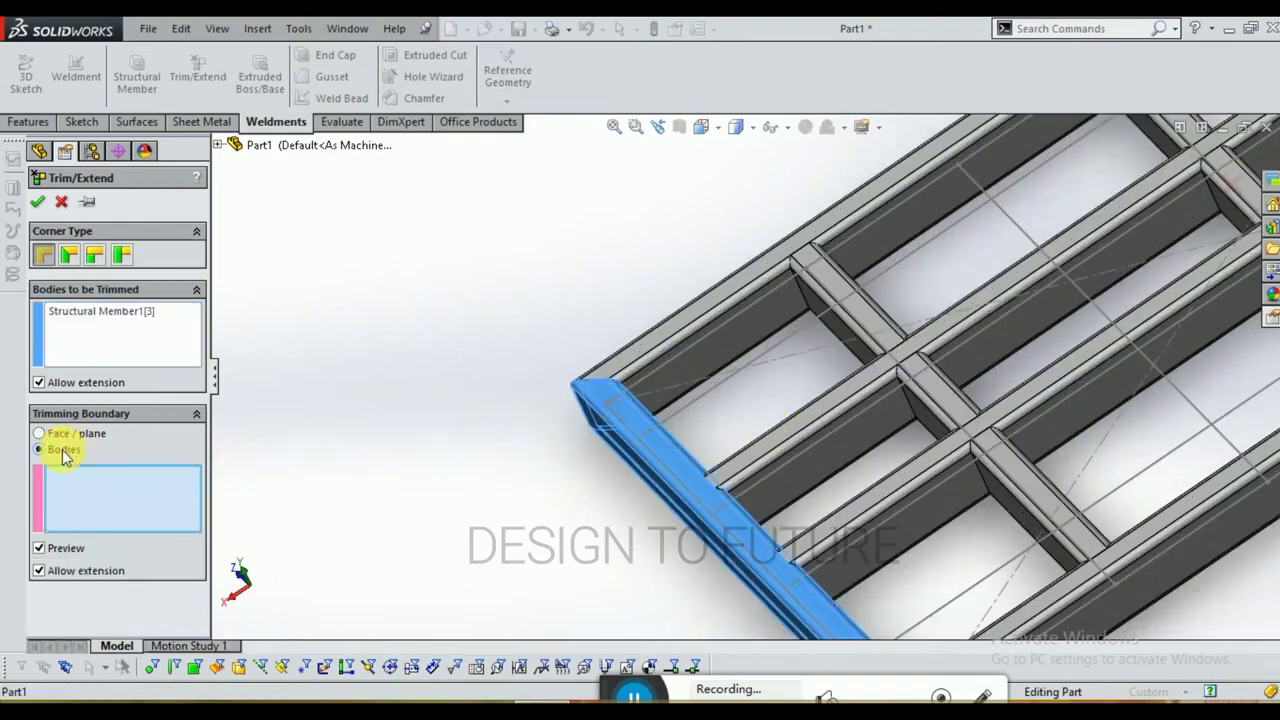
{"action": "left_click", "coordinate": [755, 454]}
{"action": "scroll", "coordinate": [733, 503], "scroll_direction": "down", "scroll_amount": 5}
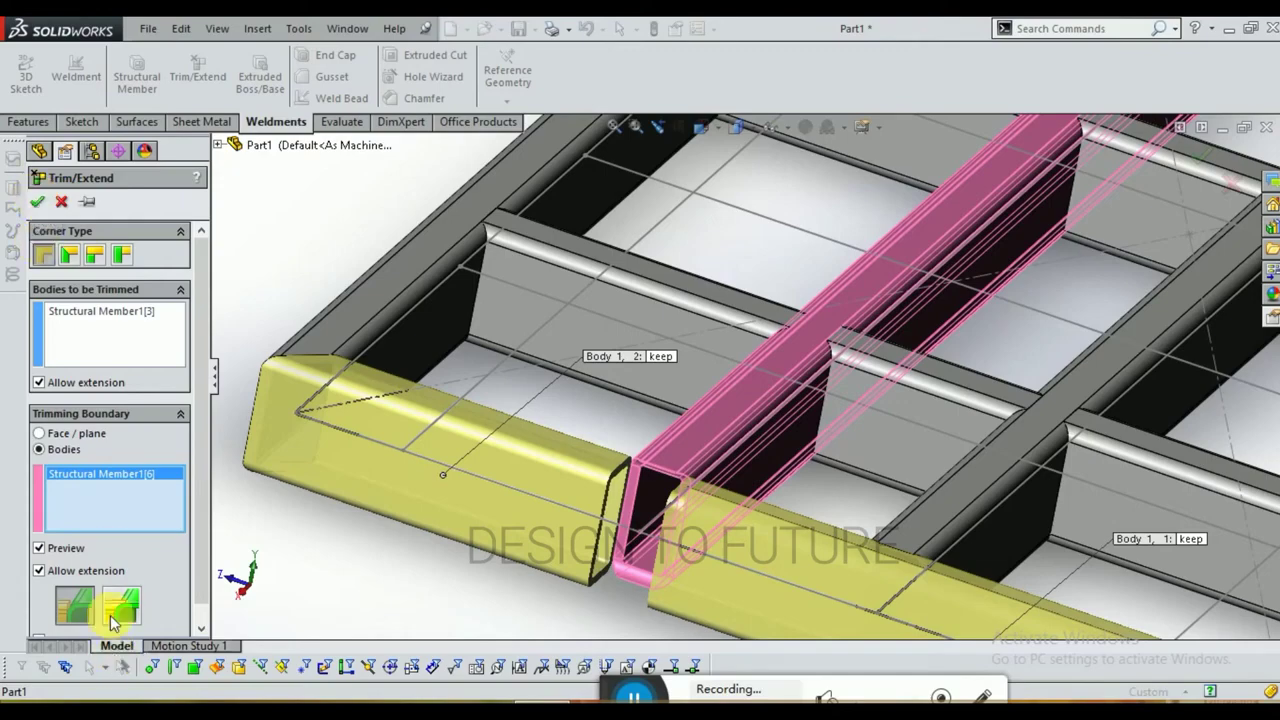
Step: Try the coped cut between the end member and its boundary body, and examine the previewed joint up close
{"action": "left_click", "coordinate": [113, 620]}
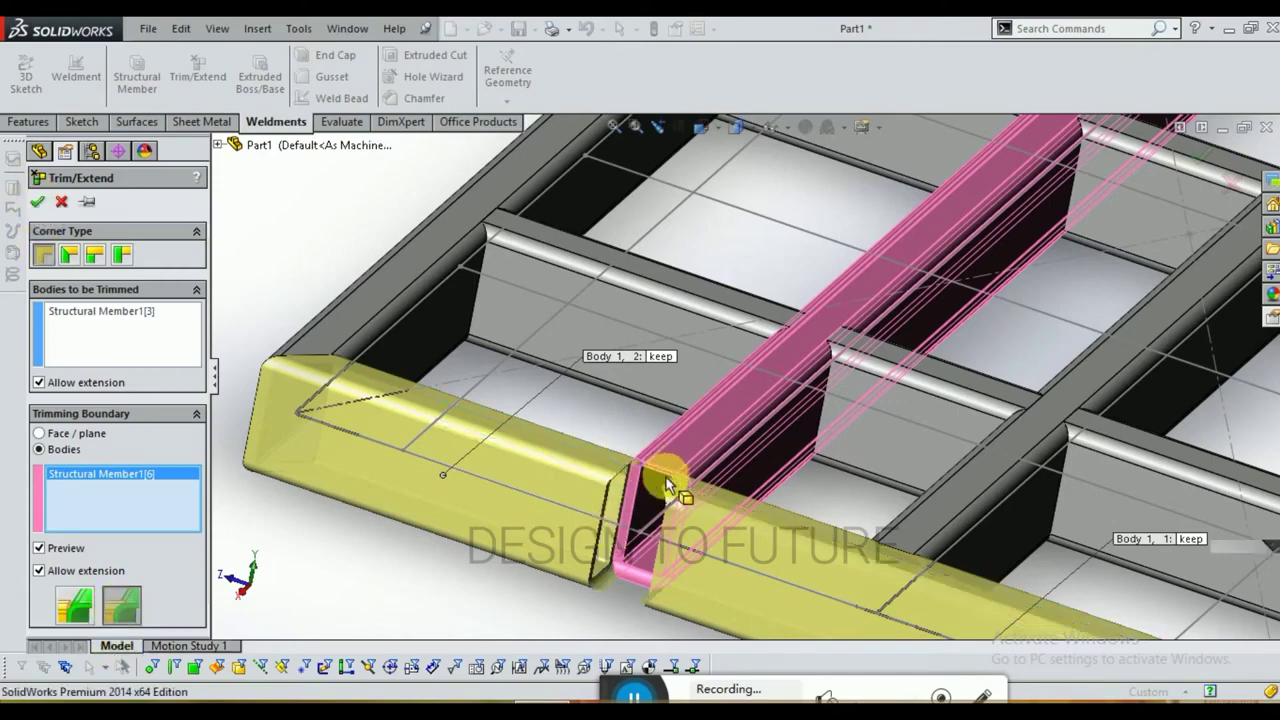
{"action": "scroll", "coordinate": [667, 487], "scroll_direction": "down", "scroll_amount": 4}
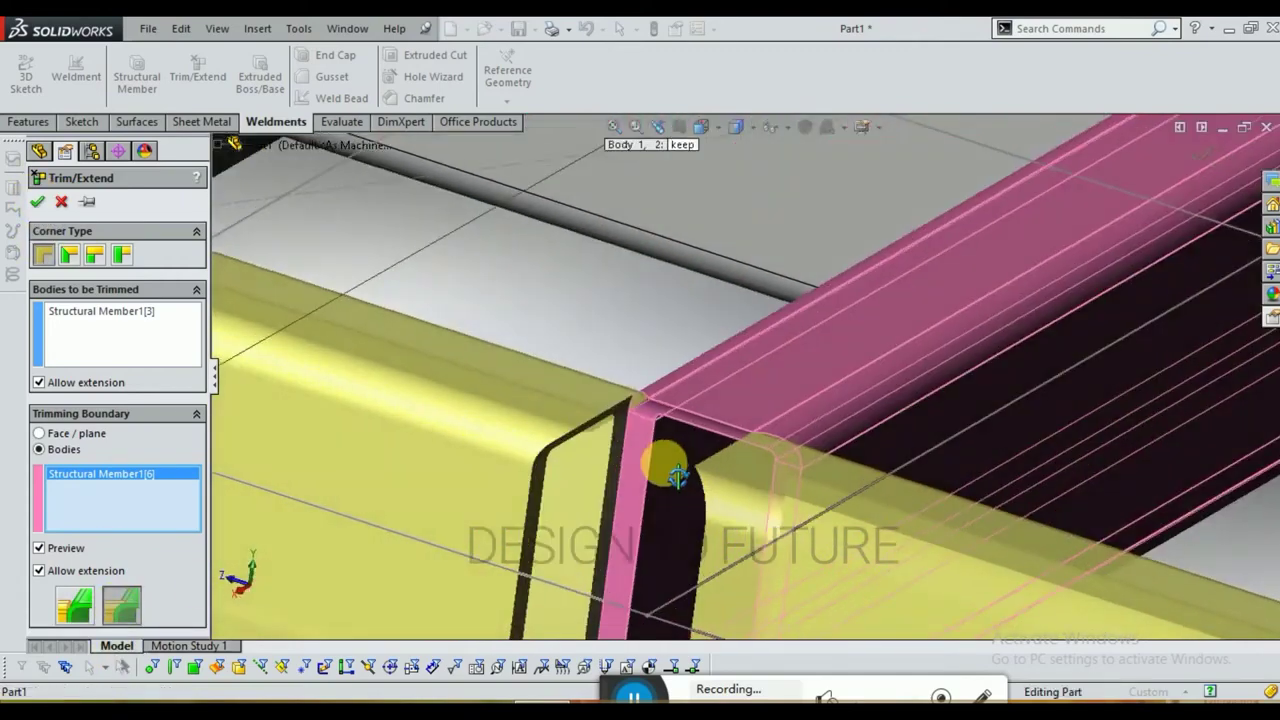
{"action": "mouse_move", "coordinate": [664, 463]}
{"action": "middle_mouse_down"}
{"action": "mouse_move", "coordinate": [674, 443]}
{"action": "mouse_move", "coordinate": [645, 424]}
{"action": "mouse_move", "coordinate": [630, 489]}
{"action": "mouse_move", "coordinate": [668, 450]}
{"action": "middle_mouse_up"}
{"action": "scroll", "coordinate": [643, 424], "scroll_direction": "down", "scroll_amount": 2}
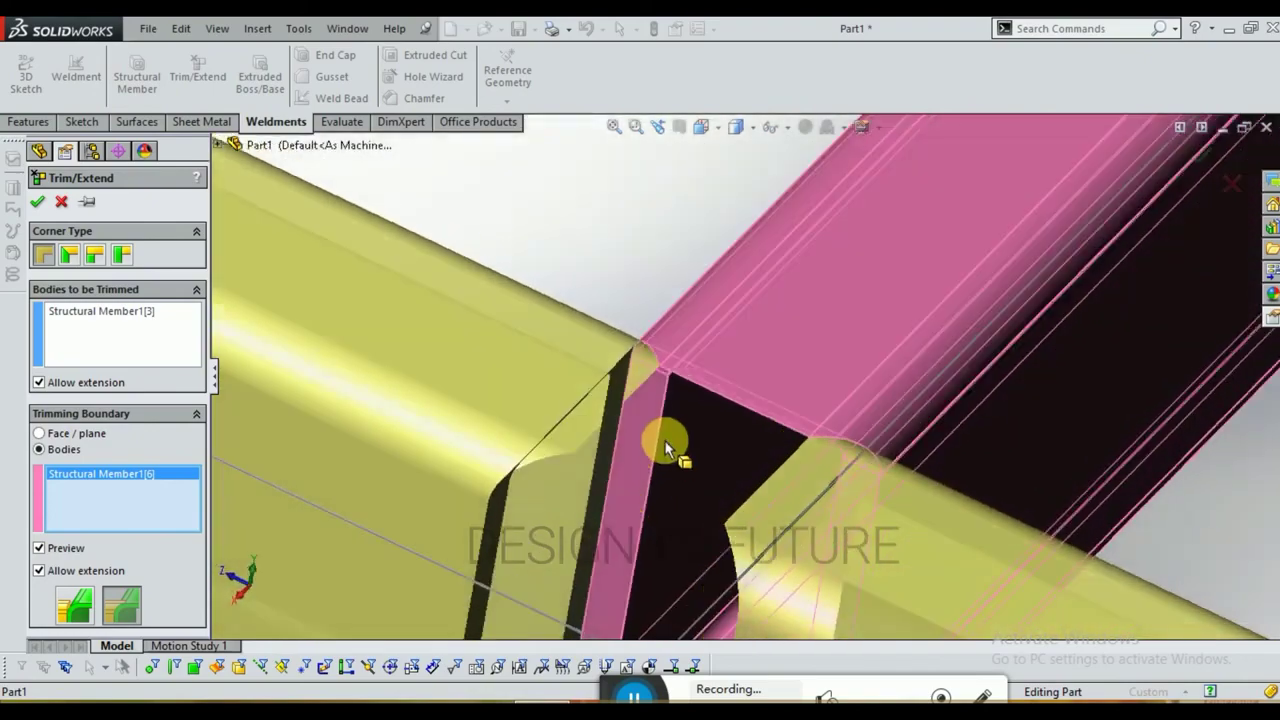
Step: Use the simple cut between the bodies, apply the trim keeping both segments, and inspect the split end member
{"action": "left_click", "coordinate": [78, 606]}
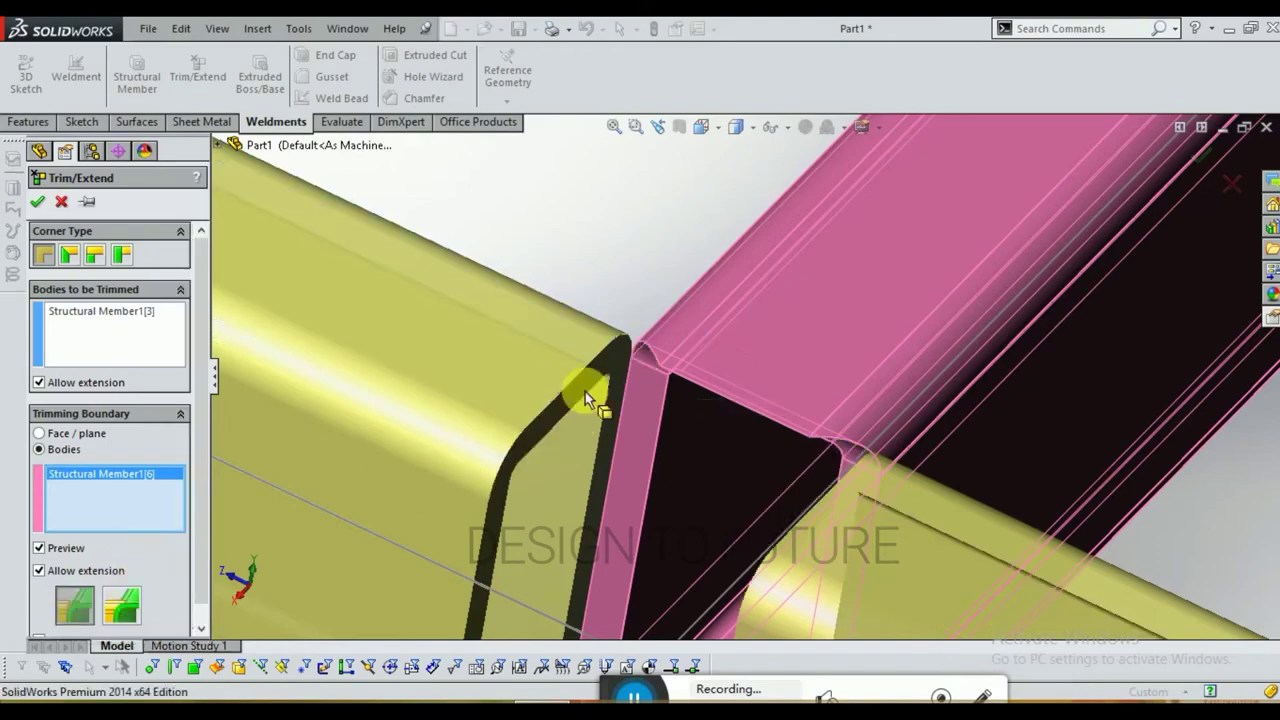
{"action": "mouse_move", "coordinate": [639, 356]}
{"action": "middle_mouse_down"}
{"action": "mouse_move", "coordinate": [686, 346]}
{"action": "mouse_move", "coordinate": [665, 315]}
{"action": "mouse_move", "coordinate": [626, 314]}
{"action": "mouse_move", "coordinate": [623, 331]}
{"action": "mouse_move", "coordinate": [646, 337]}
{"action": "middle_mouse_up"}
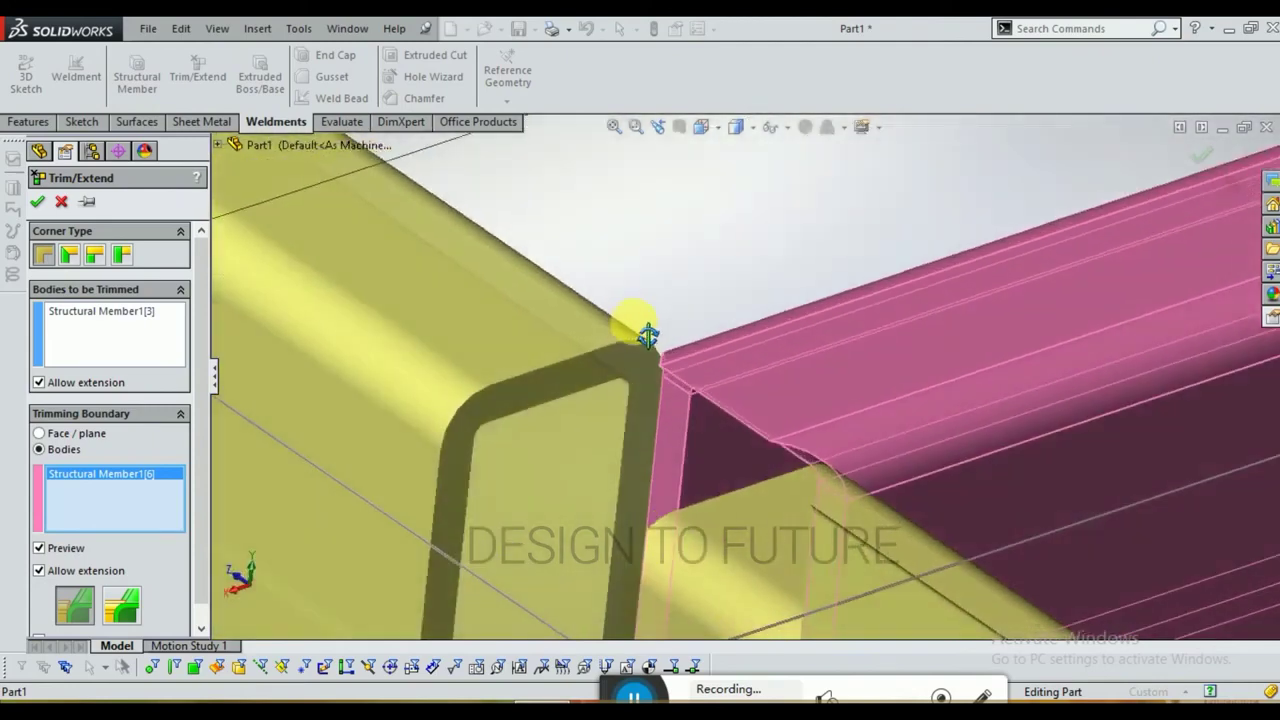
{"action": "left_click", "coordinate": [40, 203]}
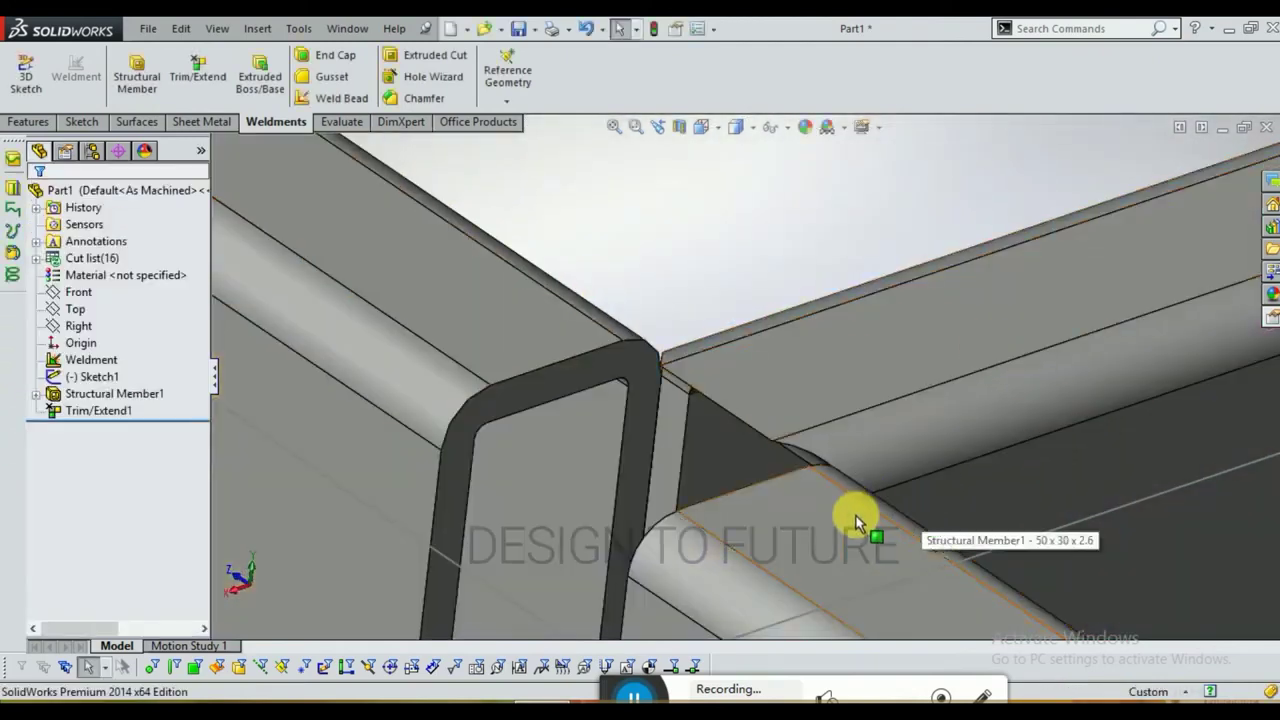
{"action": "scroll", "coordinate": [858, 522], "scroll_direction": "up", "scroll_amount": 6}
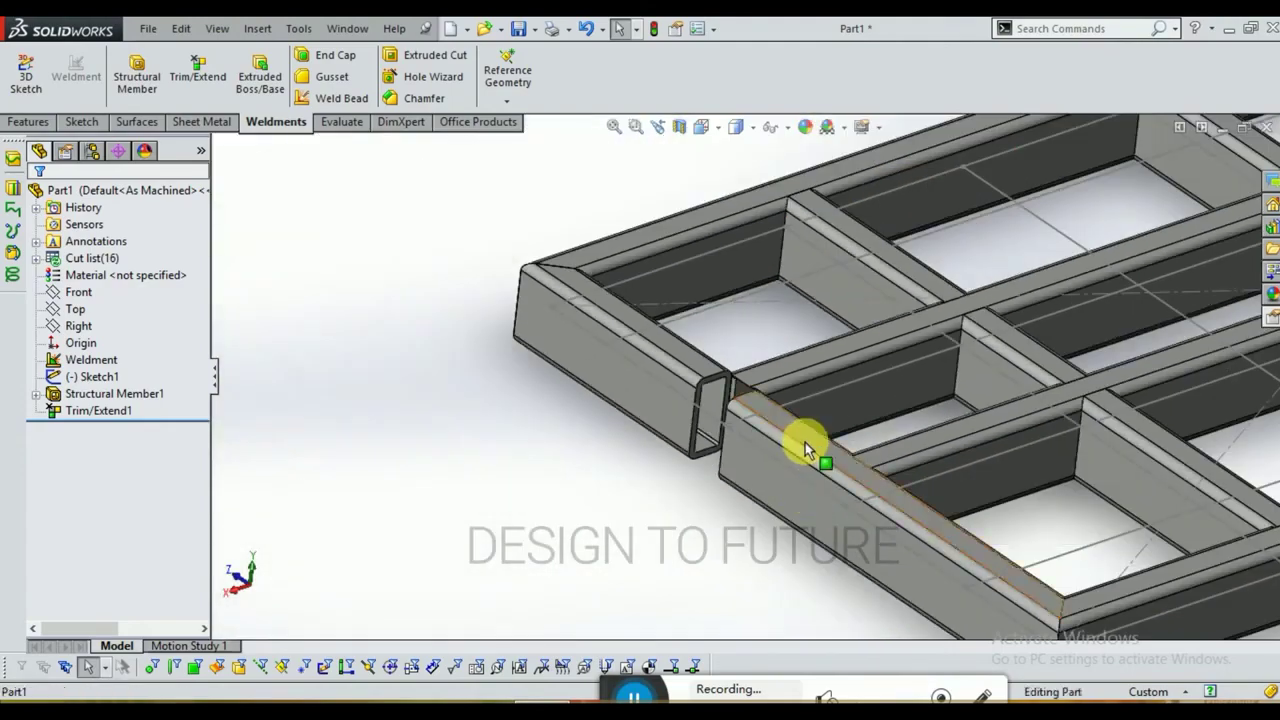
{"action": "middle_click_drag", "start_coordinate": [806, 450], "coordinate": [749, 491]}
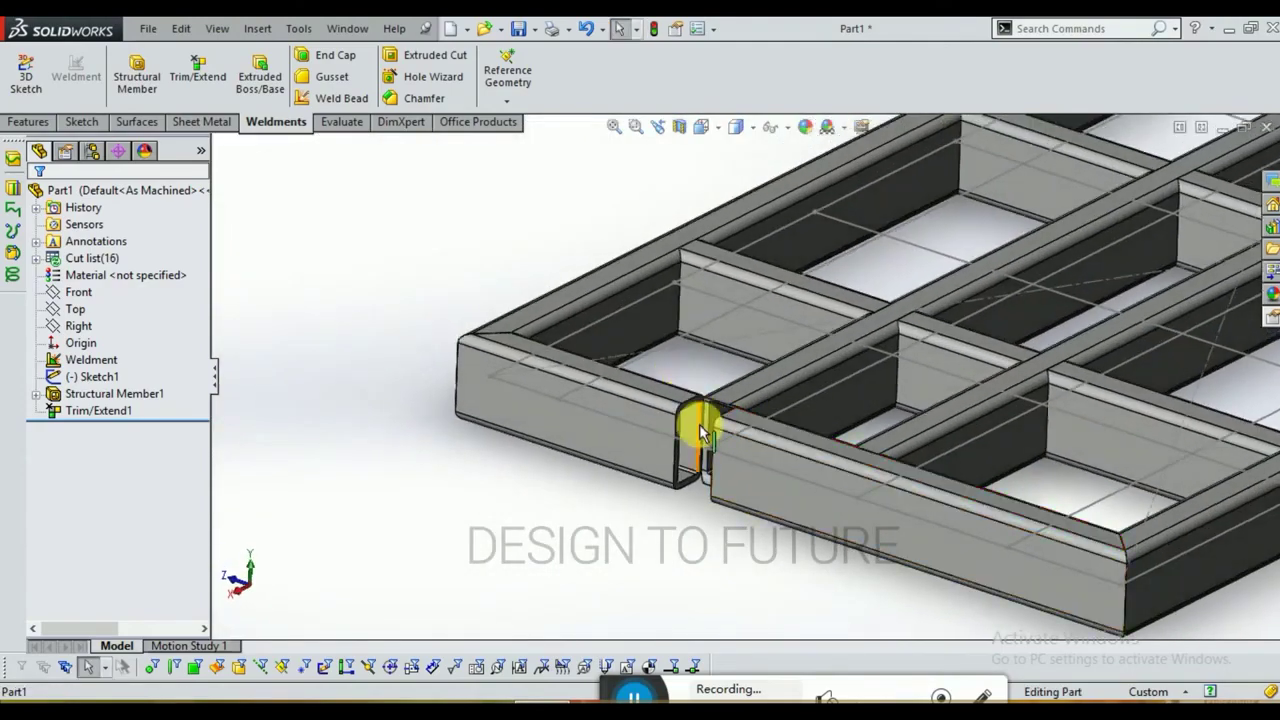
Step: Extend the shorter segment of the split end member to the facing cut end of the other segment, using a face as the trimming boundary
{"action": "left_click", "coordinate": [211, 72]}
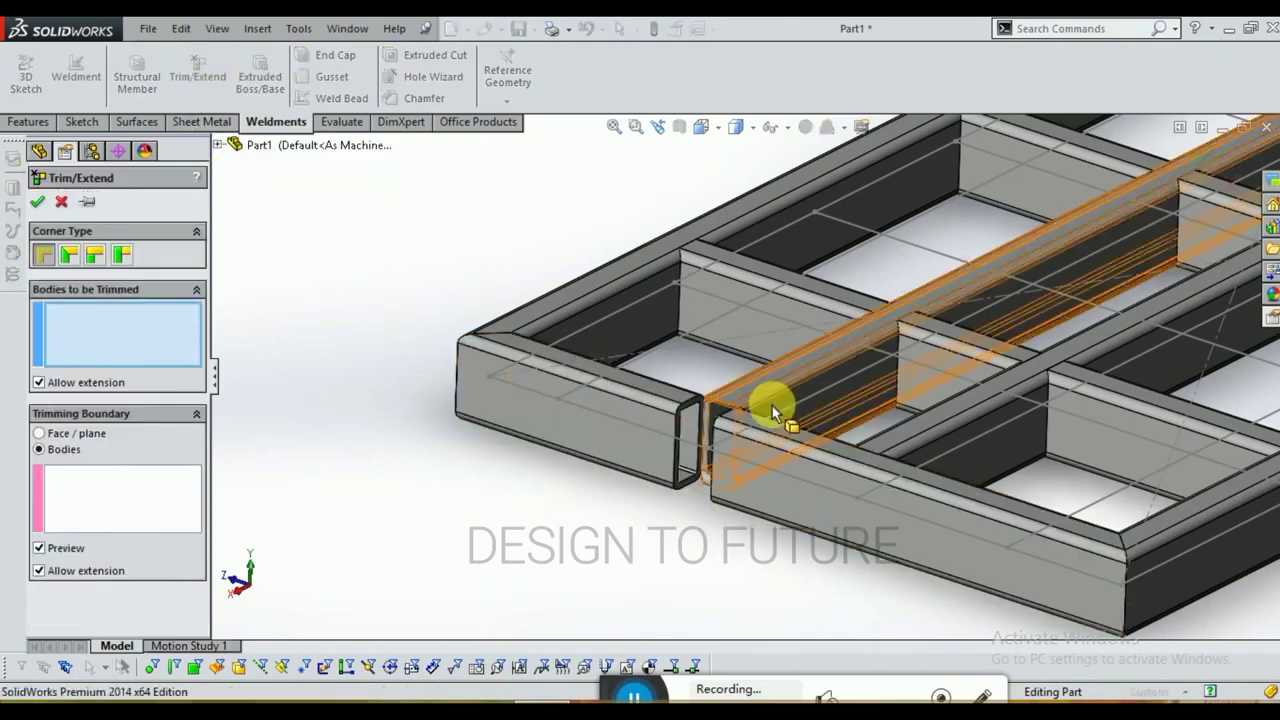
{"action": "scroll", "coordinate": [771, 409], "scroll_direction": "down", "scroll_amount": 5}
{"action": "left_click", "coordinate": [571, 394]}
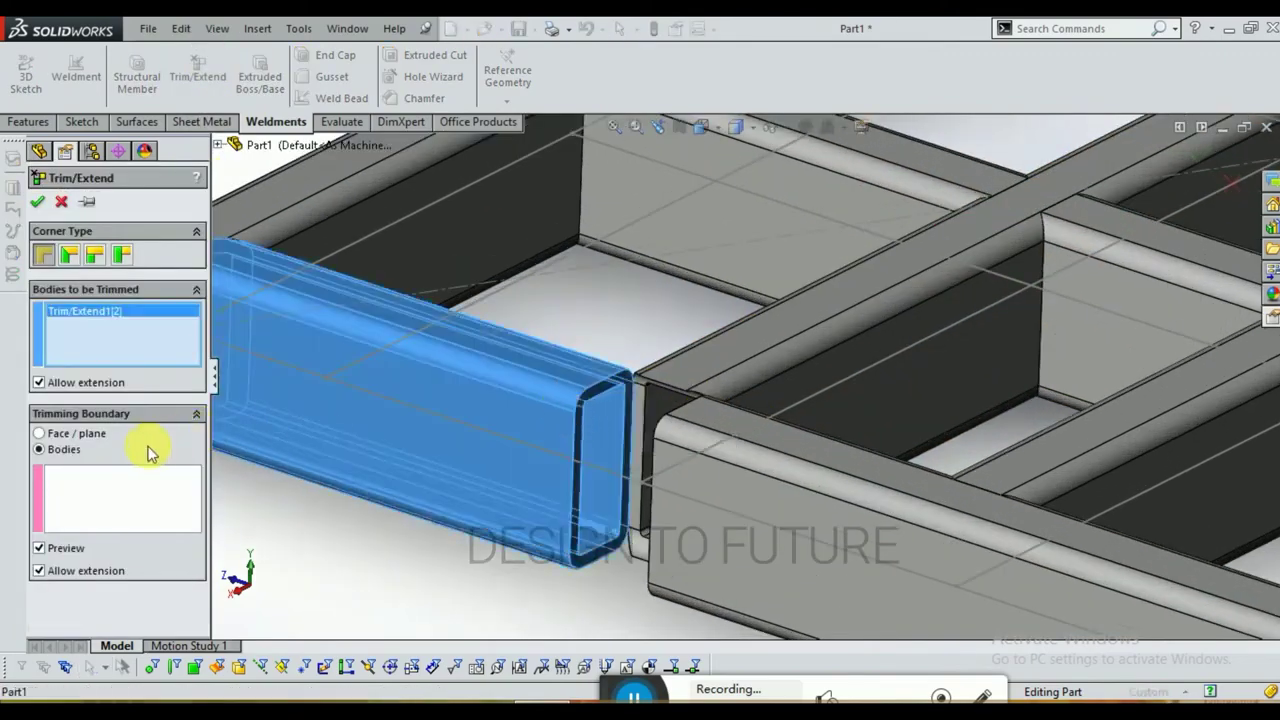
{"action": "left_click", "coordinate": [68, 512]}
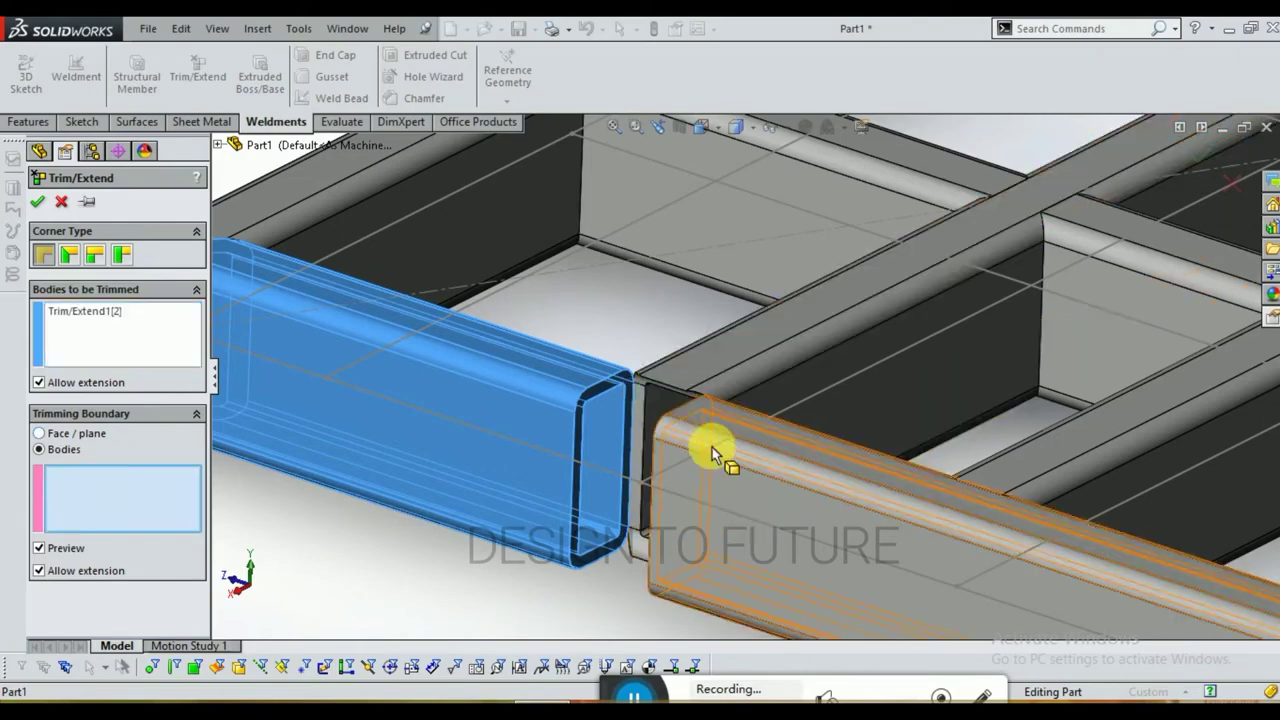
{"action": "left_click", "coordinate": [39, 434]}
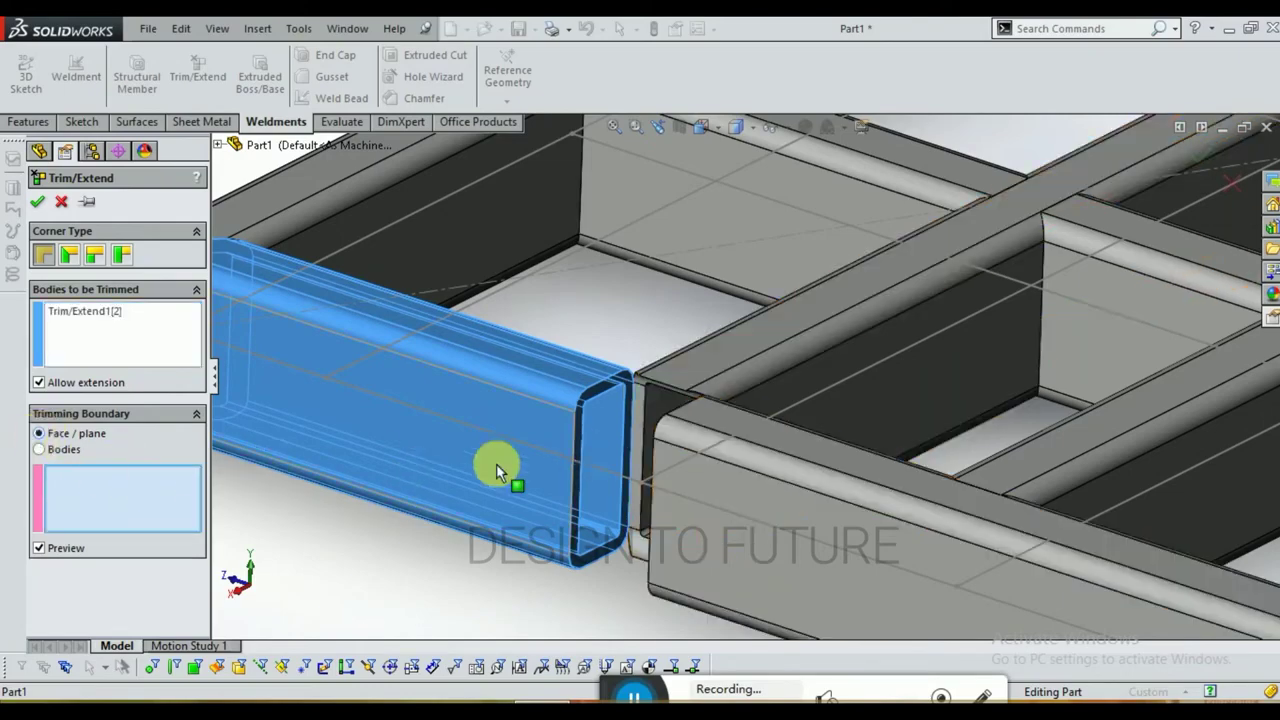
{"action": "middle_click_drag", "start_coordinate": [500, 466], "coordinate": [664, 404]}
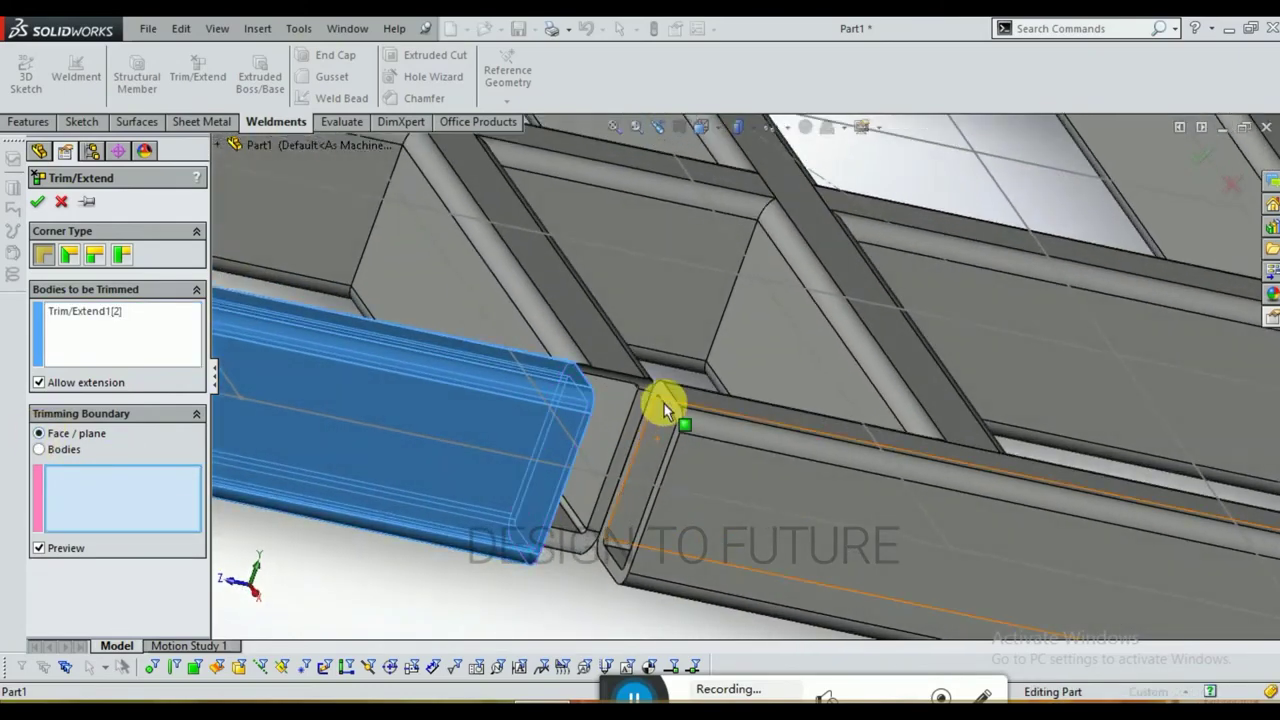
{"action": "left_click", "coordinate": [664, 396]}
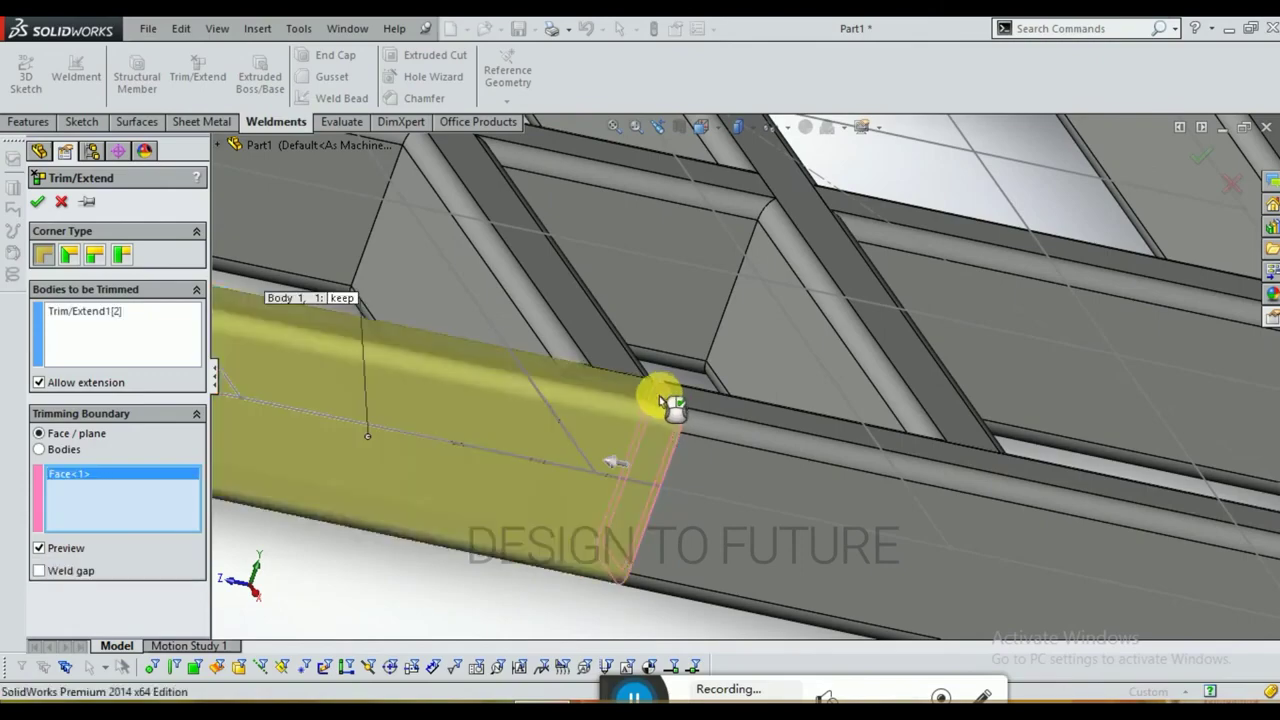
{"action": "left_click", "coordinate": [36, 203]}
{"action": "scroll", "coordinate": [850, 409], "scroll_direction": "up", "scroll_amount": 5}
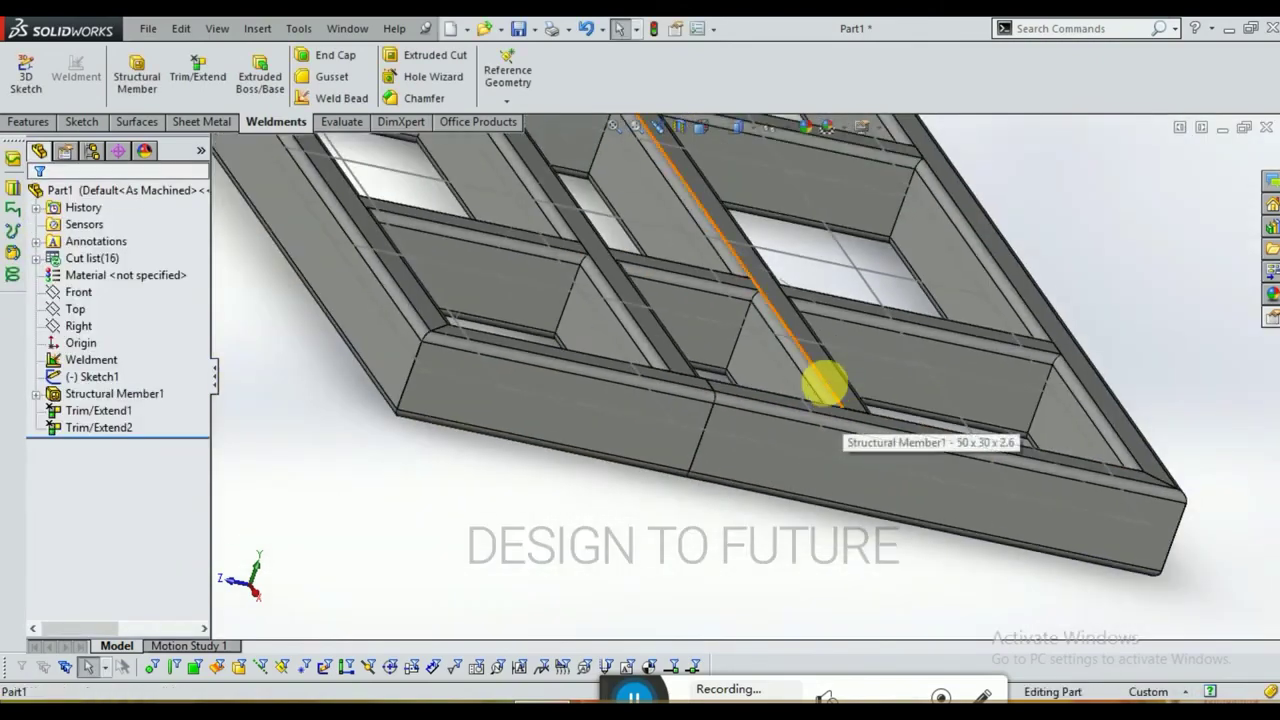
{"action": "middle_click_drag", "start_coordinate": [825, 383], "coordinate": [694, 404]}
{"action": "scroll", "coordinate": [642, 345], "scroll_direction": "down", "scroll_amount": 3}
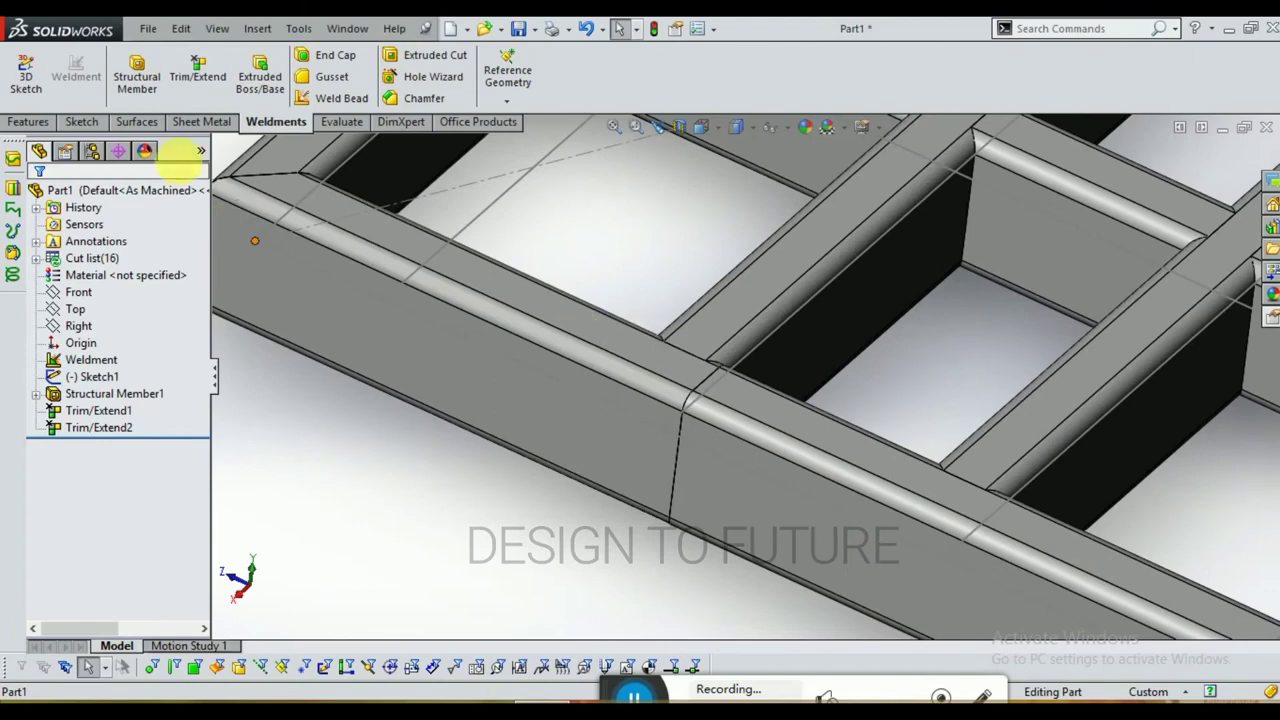
{"action": "scroll", "coordinate": [734, 457], "scroll_direction": "up", "scroll_amount": 5}
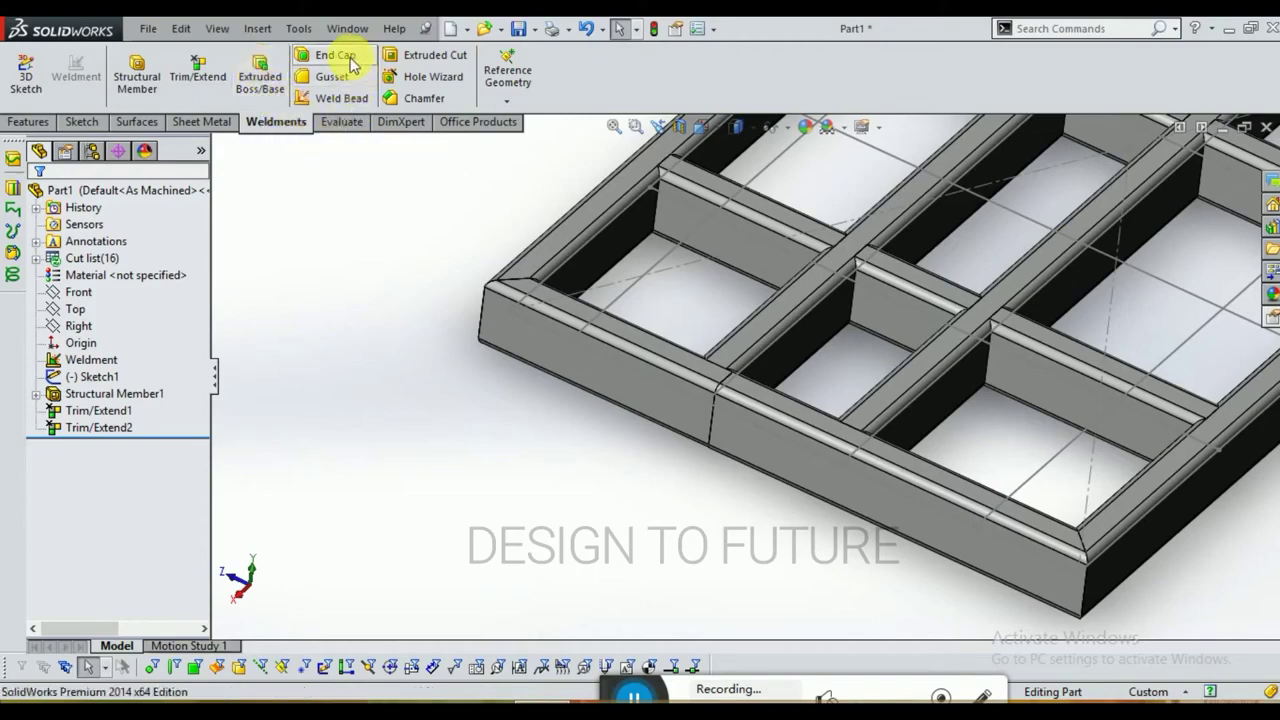
Step: Undo the last Trim/Extend and view the gap between the two end member segments up close
{"action": "left_click", "coordinate": [588, 28]}
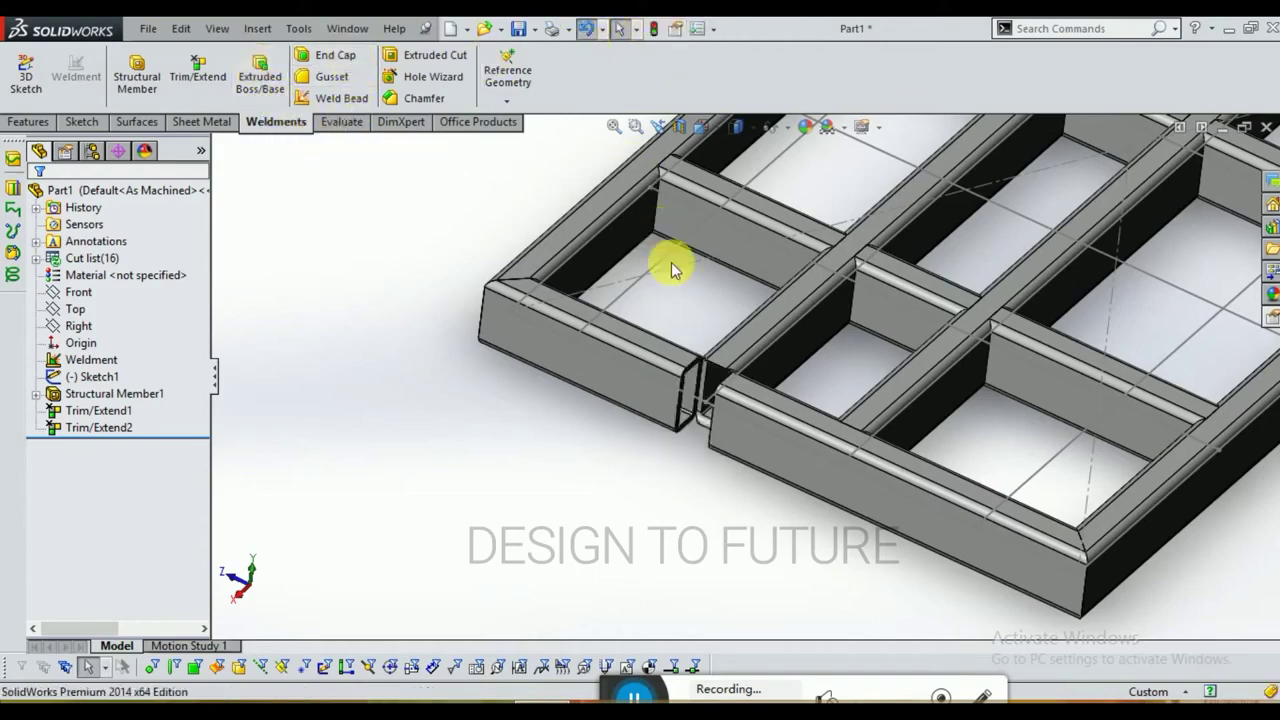
{"action": "scroll", "coordinate": [671, 262], "scroll_direction": "down", "scroll_amount": 5}
{"action": "scroll", "coordinate": [671, 418], "scroll_direction": "down", "scroll_amount": 2}
{"action": "middle_click_drag", "start_coordinate": [674, 395], "coordinate": [654, 457]}
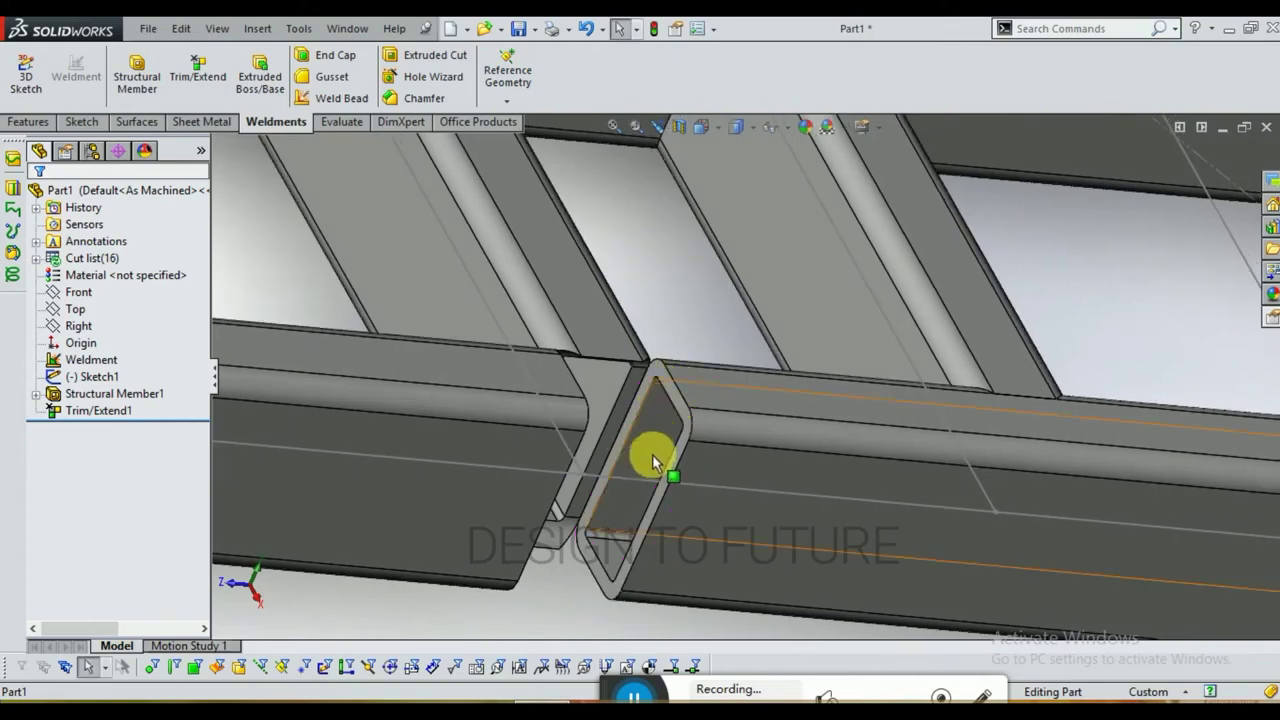
Step: Close the open cut end of the longer end member segment with a 2 mm thick end cap
{"action": "left_click", "coordinate": [318, 55]}
{"action": "left_click", "coordinate": [657, 370]}
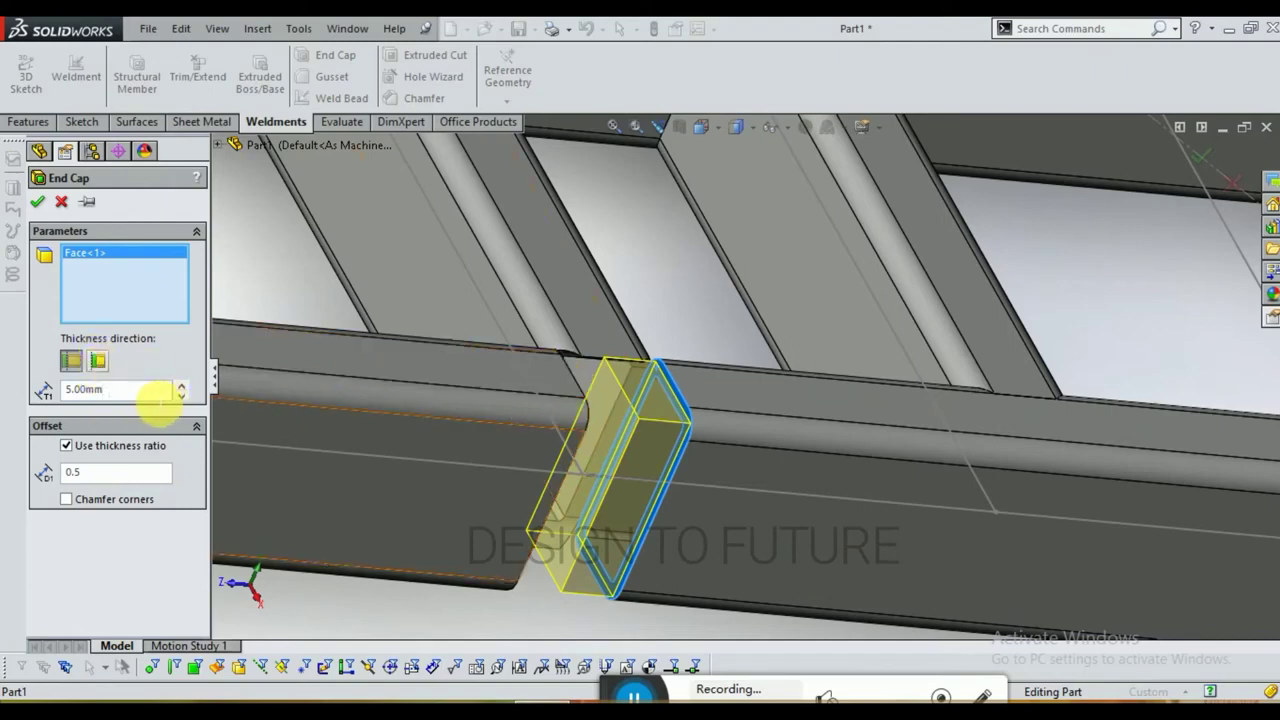
{"action": "key", "text": "Return"}
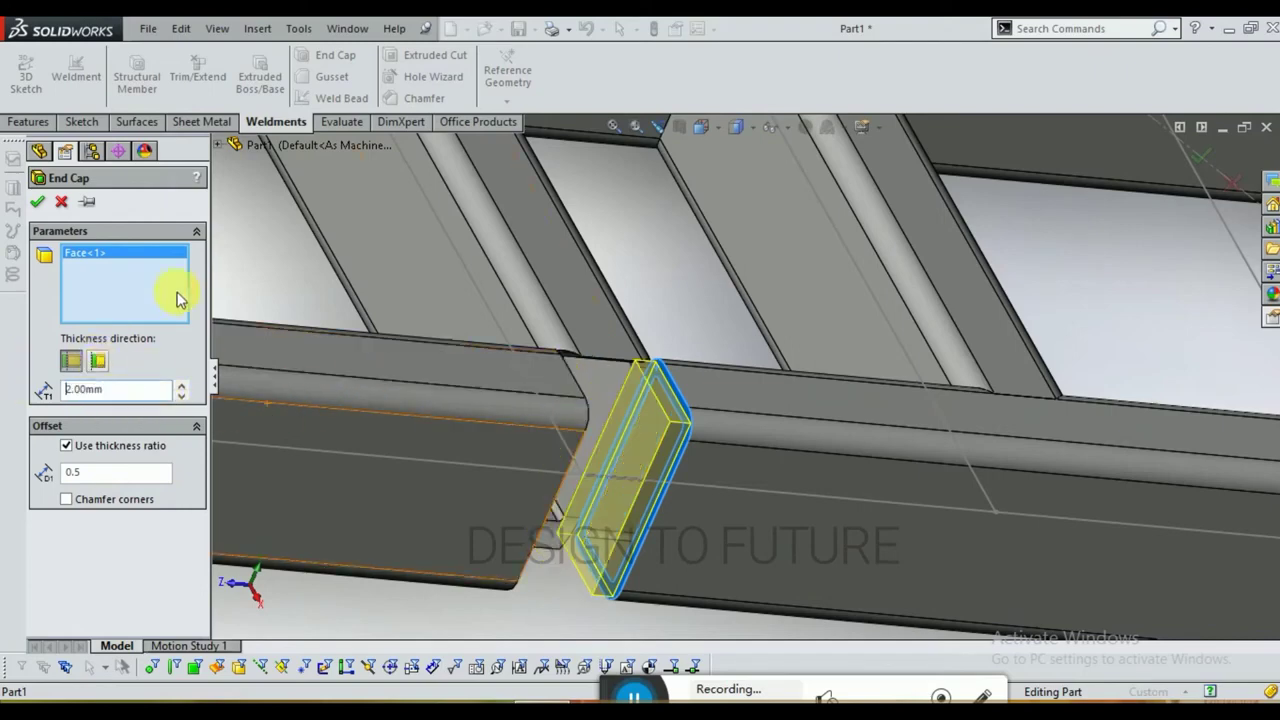
{"action": "left_click", "coordinate": [37, 202]}
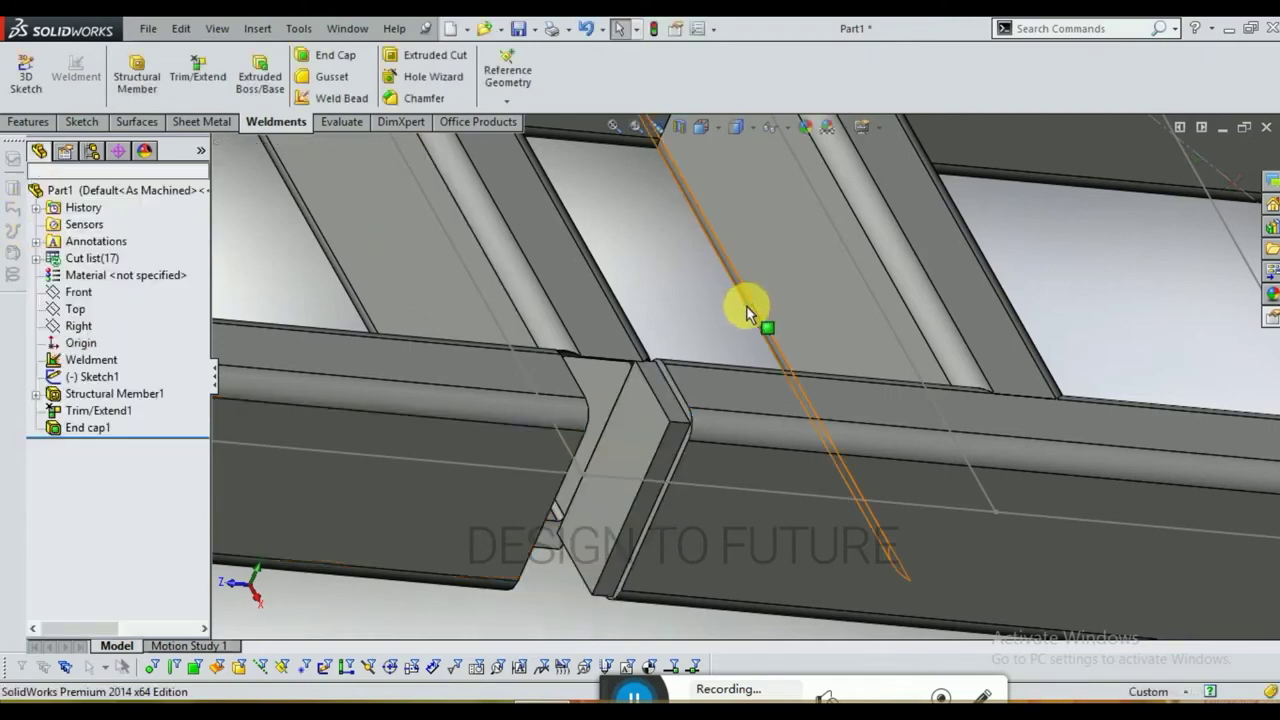
{"action": "scroll", "coordinate": [690, 405], "scroll_direction": "down", "scroll_amount": 2}
{"action": "middle_click_drag", "start_coordinate": [674, 403], "coordinate": [686, 431]}
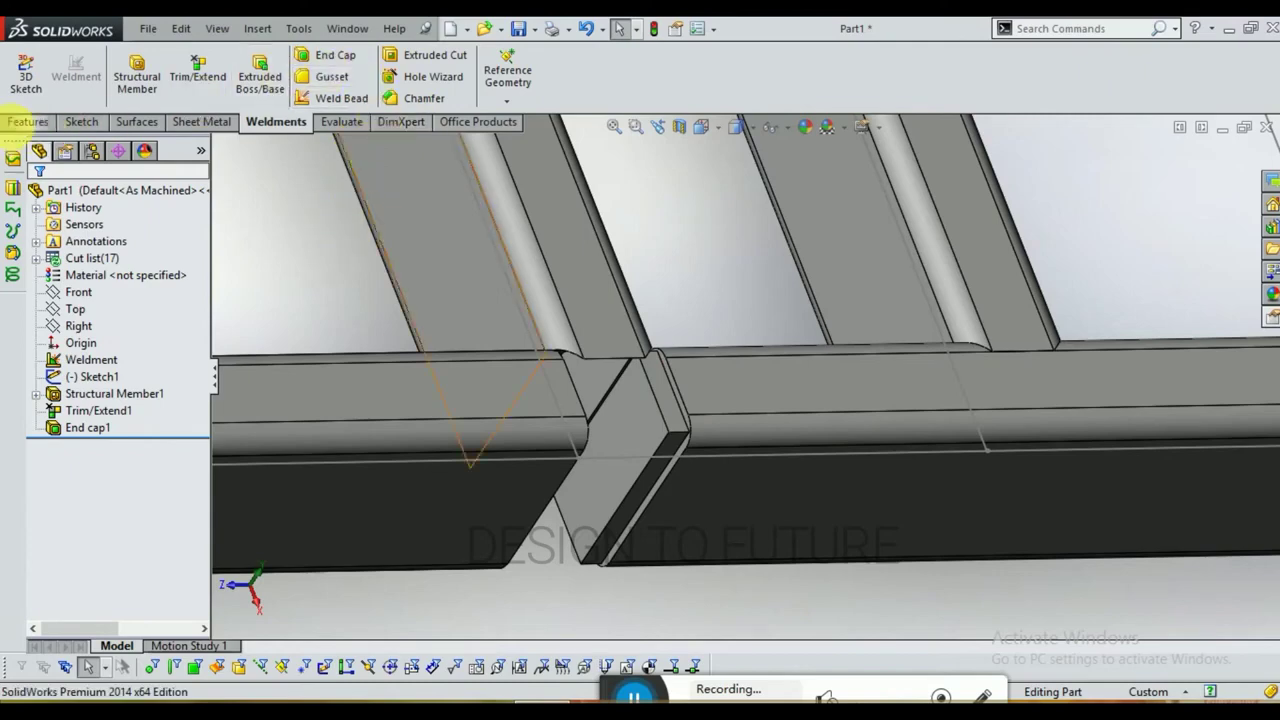
Step: Start a gusset between the adjoining inner faces of the outer side member and the first crossbar, in the end bay beside the end cap
{"action": "left_click", "coordinate": [27, 122]}
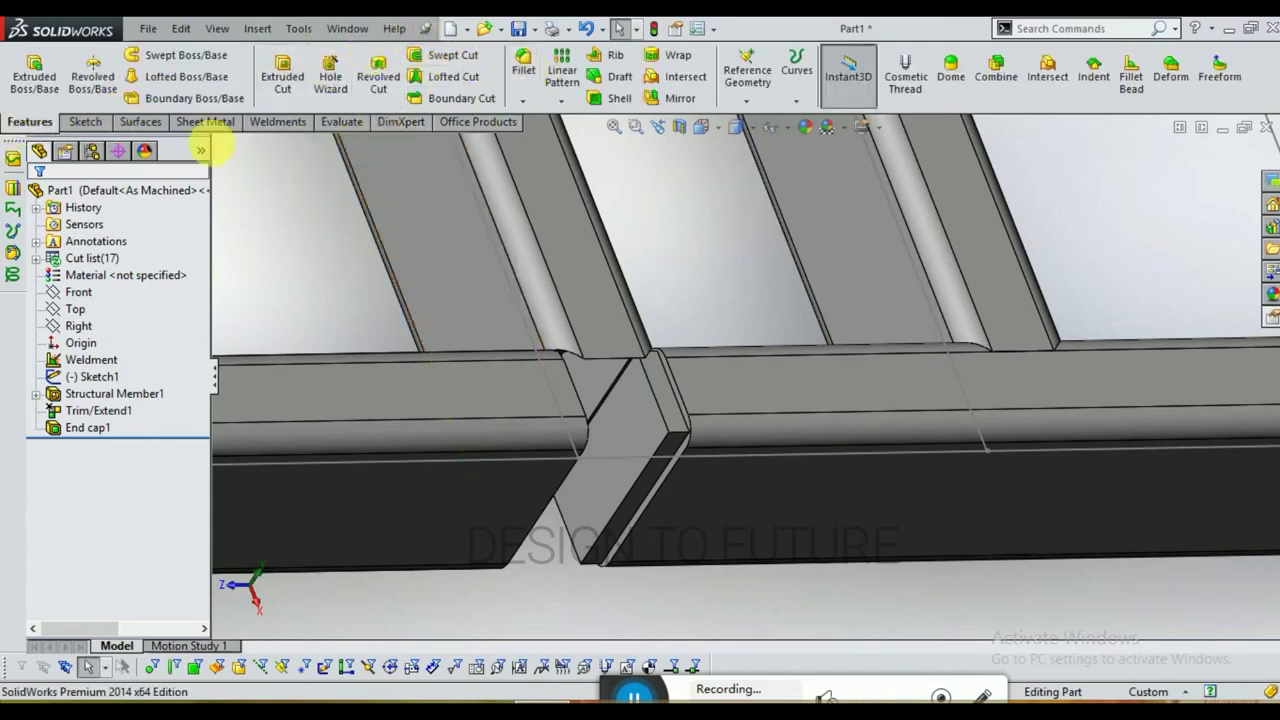
{"action": "left_click", "coordinate": [297, 122]}
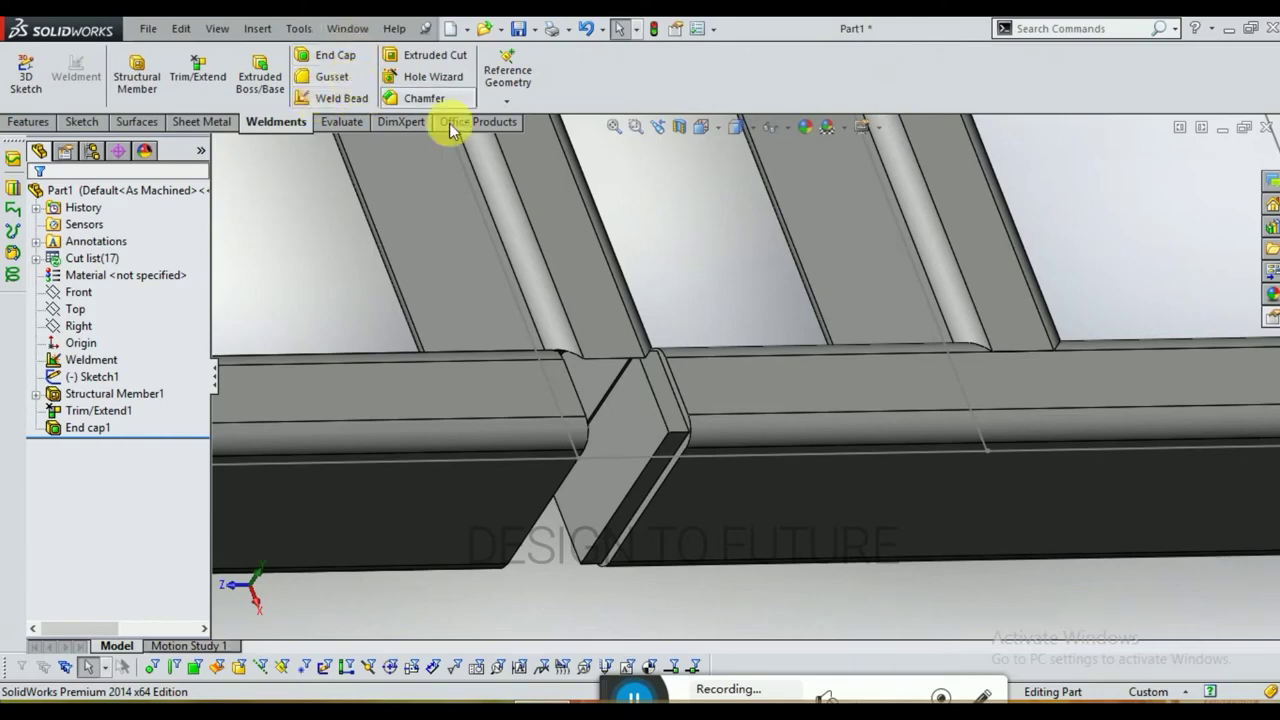
{"action": "scroll", "coordinate": [600, 166], "scroll_direction": "up", "scroll_amount": 5}
{"action": "middle_click_drag", "start_coordinate": [1057, 183], "coordinate": [1029, 257]}
{"action": "middle_click_drag", "start_coordinate": [1005, 572], "coordinate": [1066, 440]}
{"action": "scroll", "coordinate": [876, 400], "scroll_direction": "down", "scroll_amount": 5}
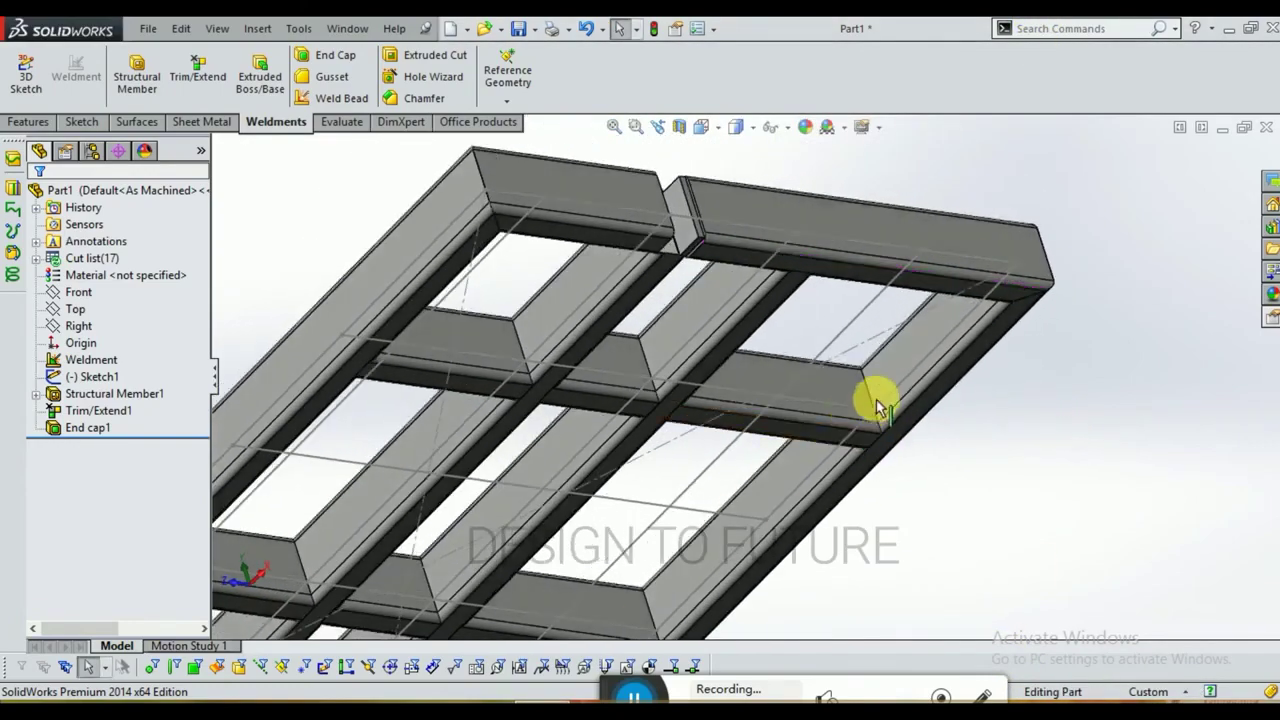
{"action": "left_click", "coordinate": [347, 80]}
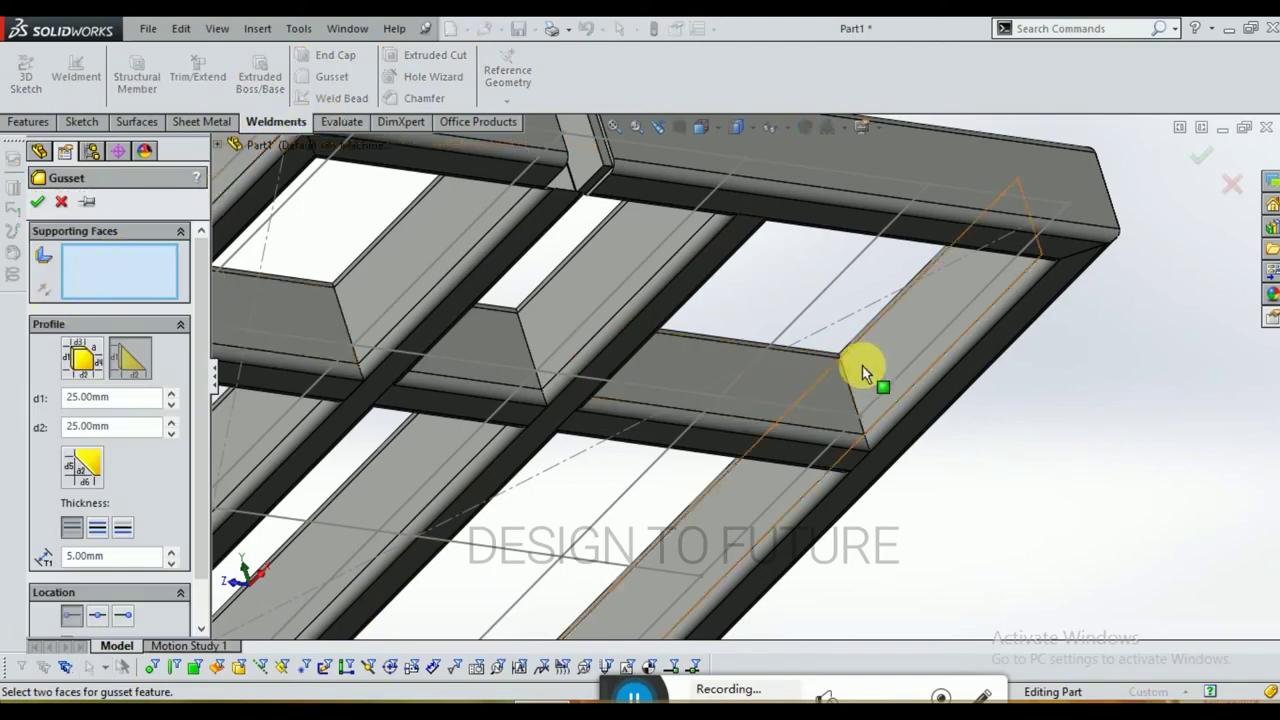
{"action": "left_click", "coordinate": [860, 370]}
{"action": "left_click", "coordinate": [829, 386]}
{"action": "scroll", "coordinate": [868, 416], "scroll_direction": "down", "scroll_amount": 2}
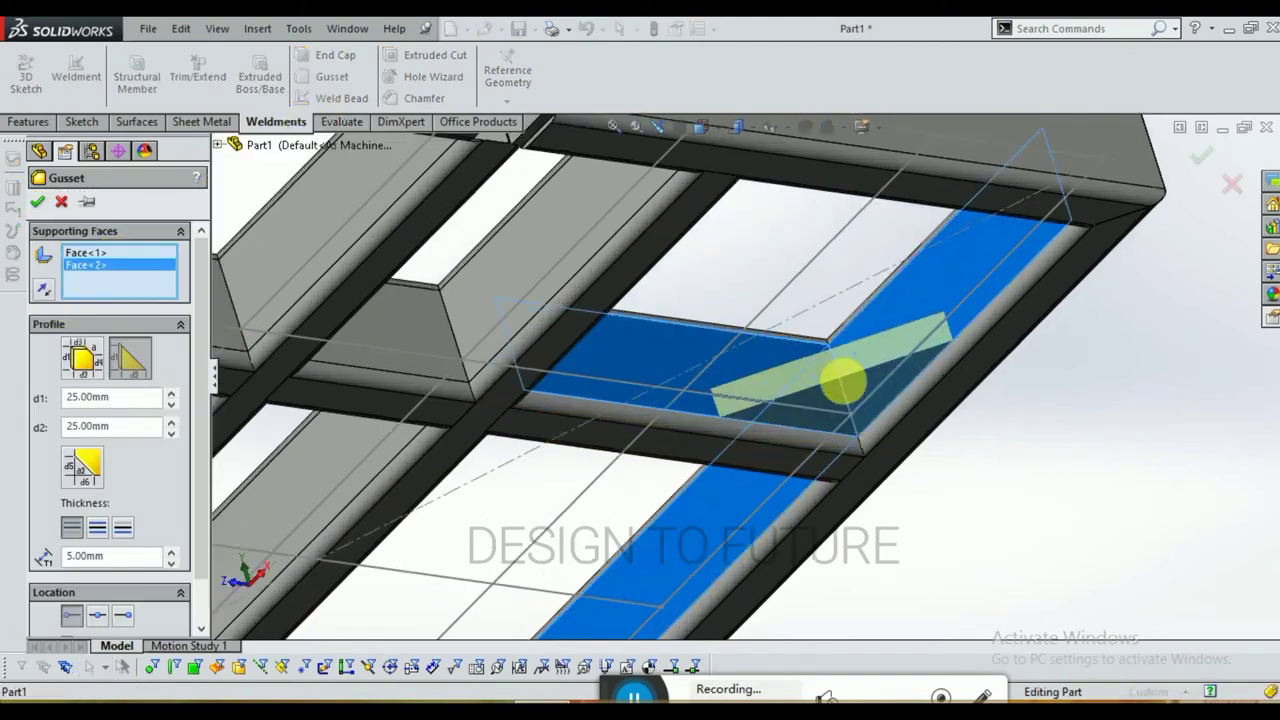
{"action": "middle_click_drag", "start_coordinate": [837, 374], "coordinate": [877, 354]}
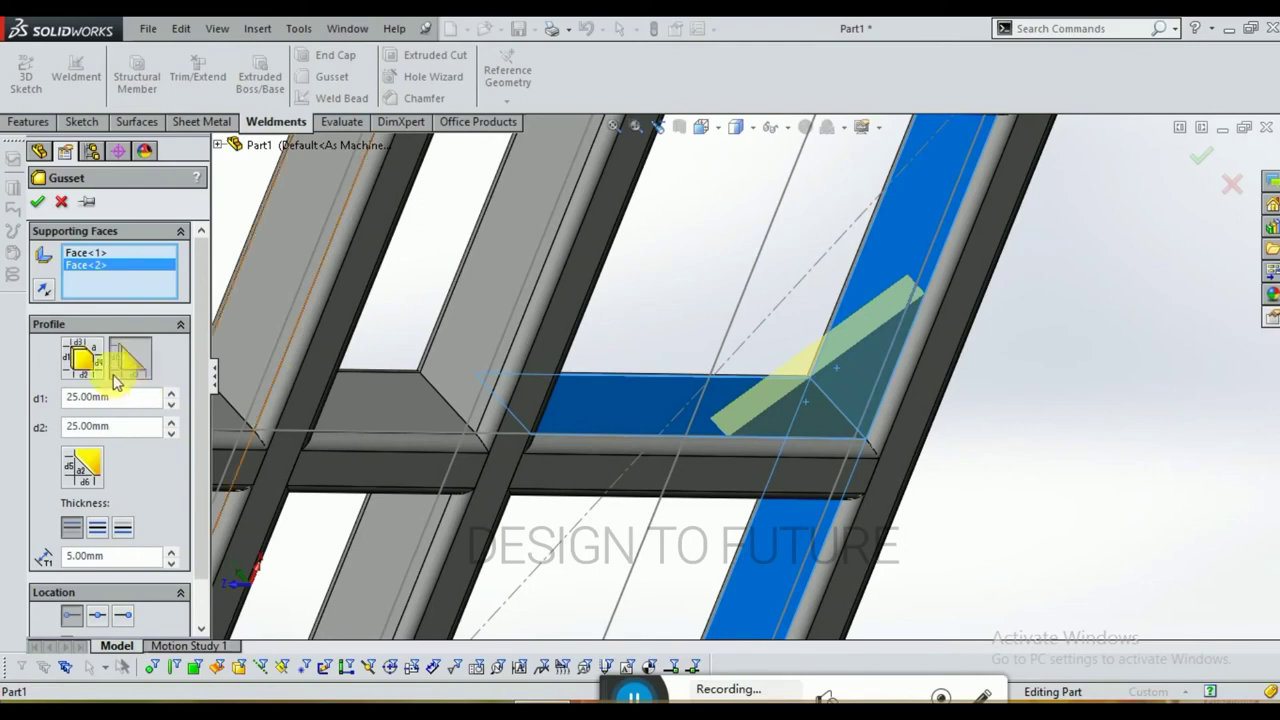
Step: Give the gusset a polygonal profile, 2 mm outer-side thickness and mid-point location, and create it
{"action": "left_click", "coordinate": [121, 366]}
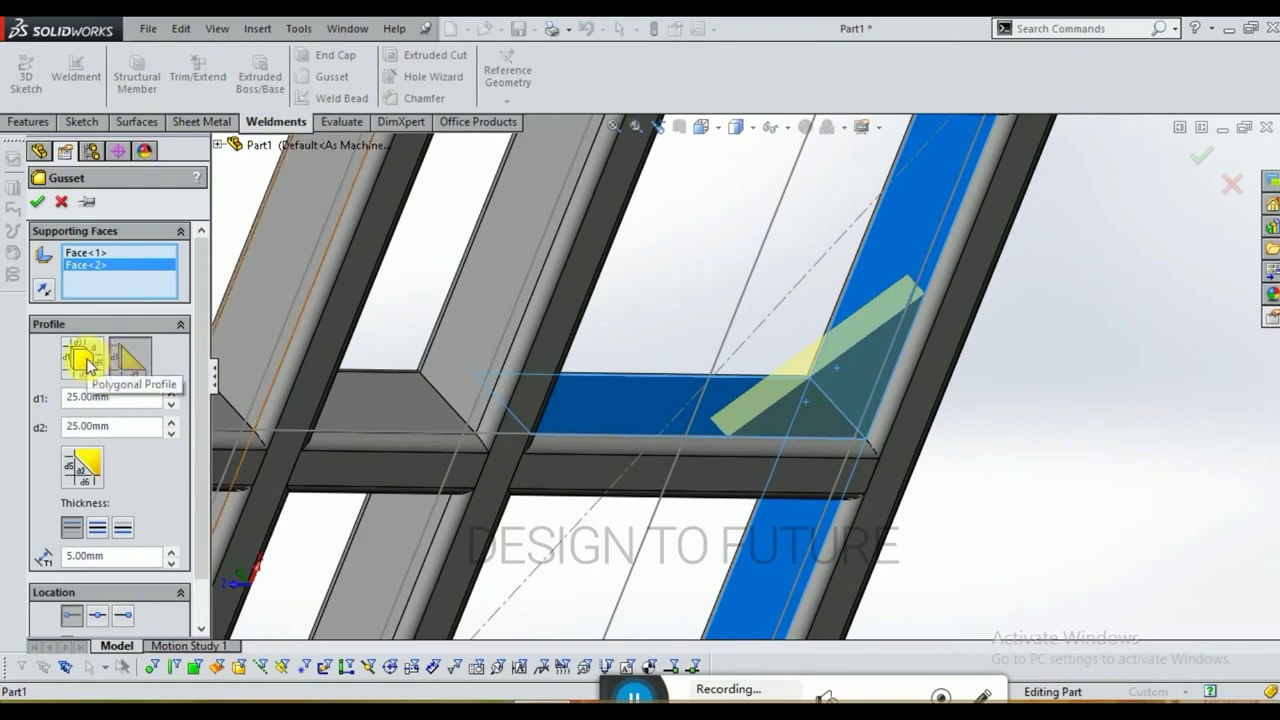
{"action": "left_click", "coordinate": [87, 366]}
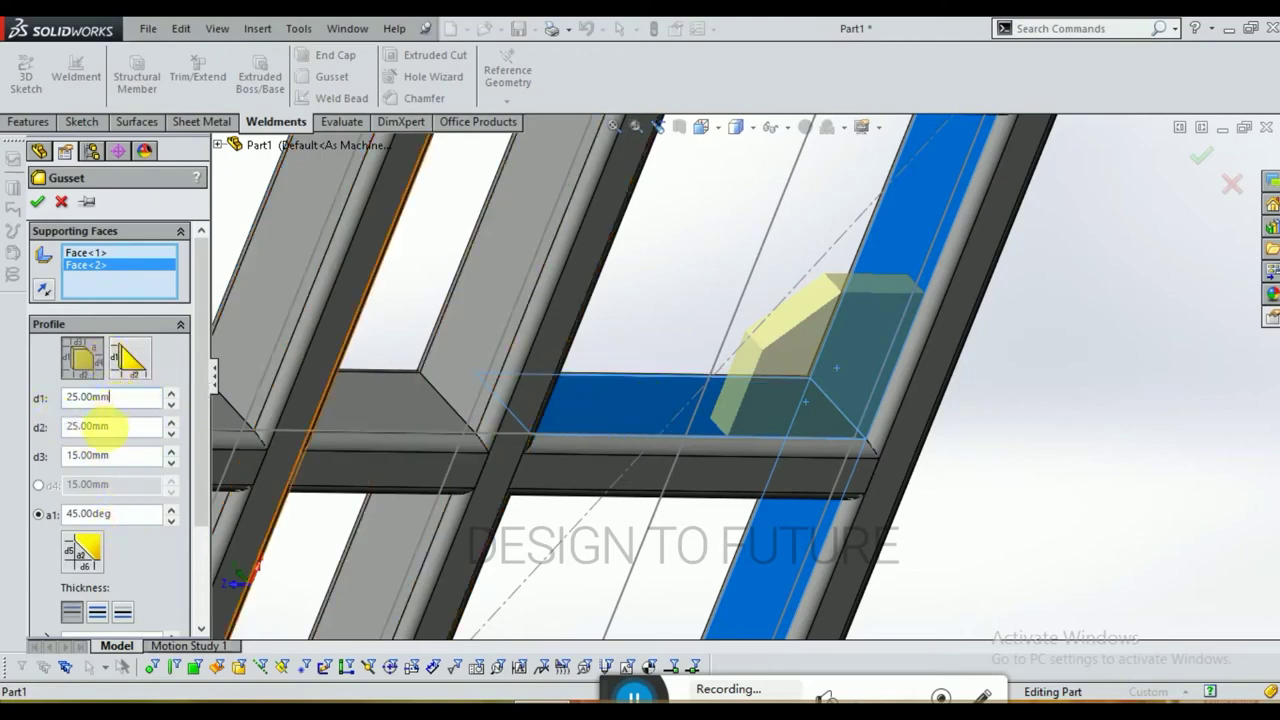
{"action": "scroll", "coordinate": [127, 492], "scroll_direction": "down", "scroll_amount": 3}
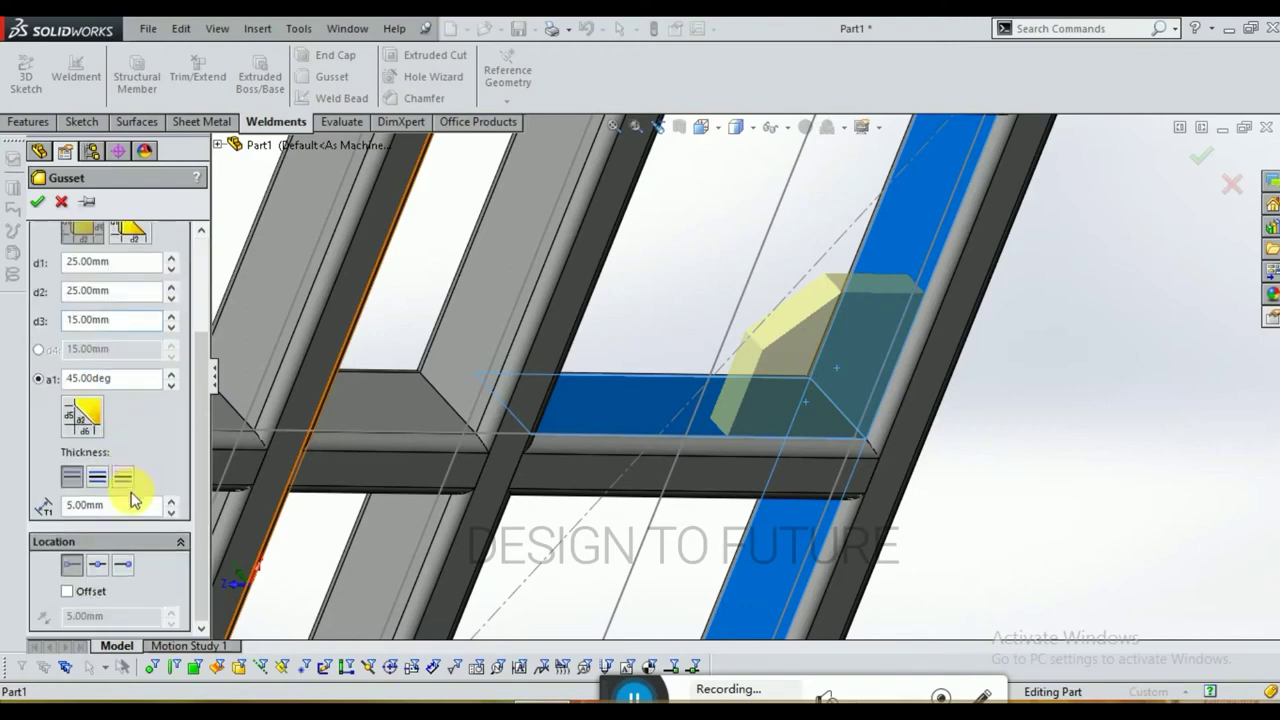
{"action": "key", "text": "Return"}
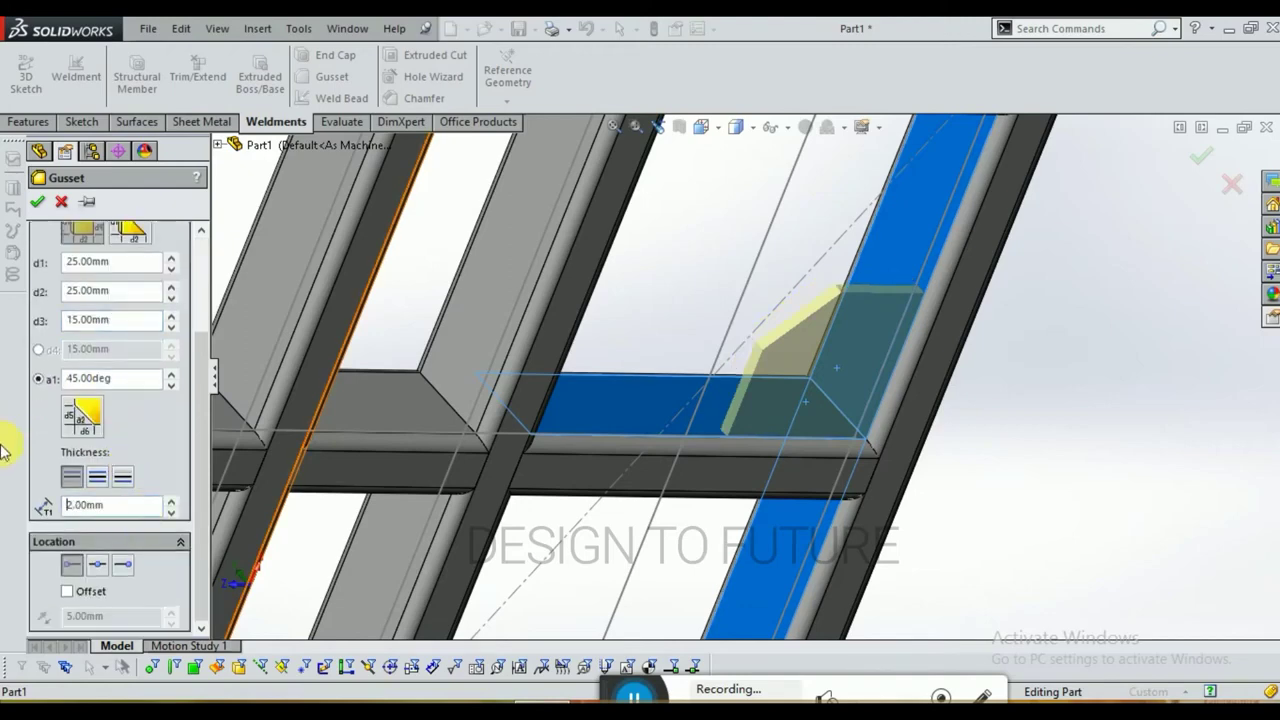
{"action": "left_click", "coordinate": [120, 567]}
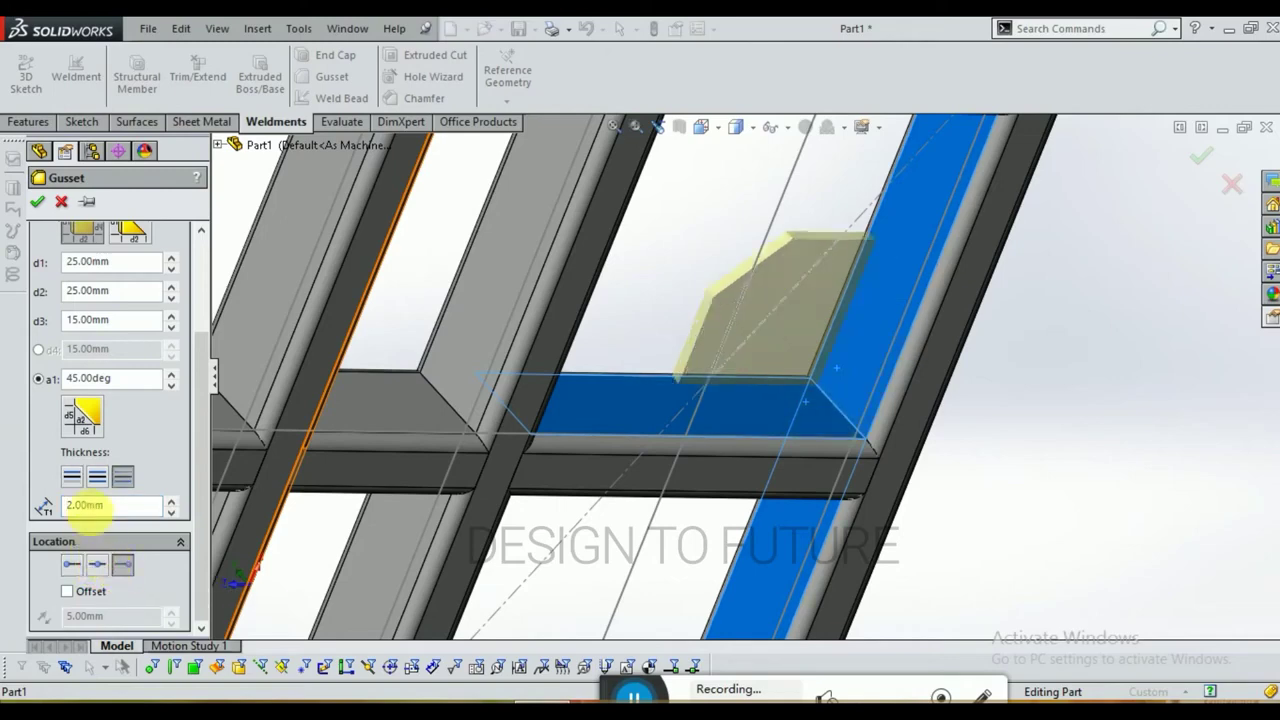
{"action": "left_click", "coordinate": [95, 566]}
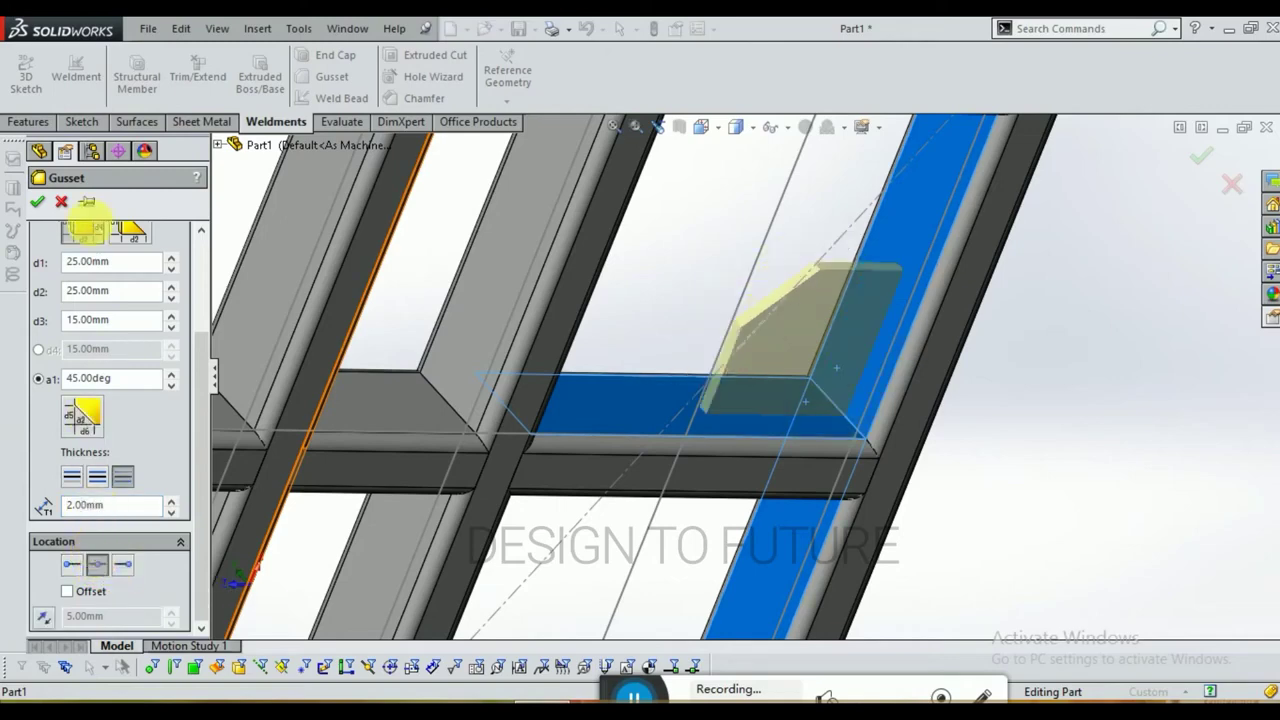
{"action": "left_click", "coordinate": [38, 200]}
{"action": "scroll", "coordinate": [911, 417], "scroll_direction": "up", "scroll_amount": 8}
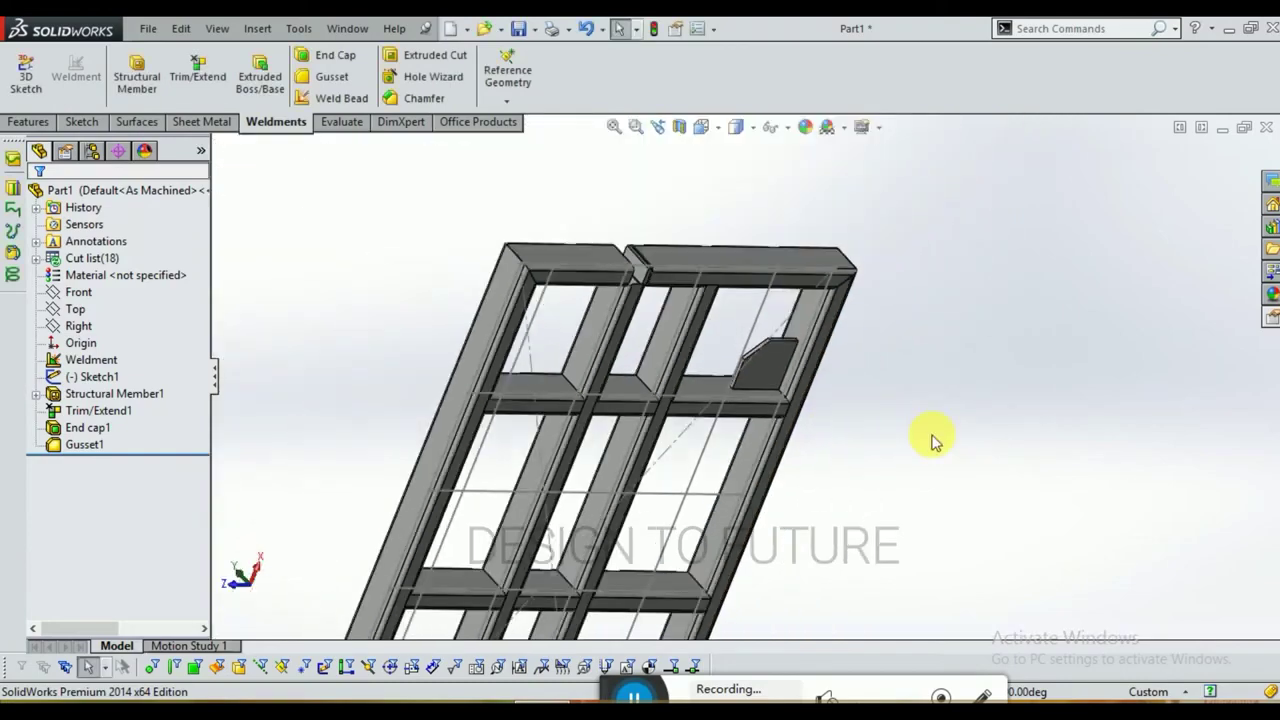
{"action": "mouse_move", "coordinate": [930, 440]}
{"action": "middle_mouse_down"}
{"action": "mouse_move", "coordinate": [894, 409]}
{"action": "mouse_move", "coordinate": [900, 357]}
{"action": "mouse_move", "coordinate": [920, 418]}
{"action": "middle_mouse_up"}
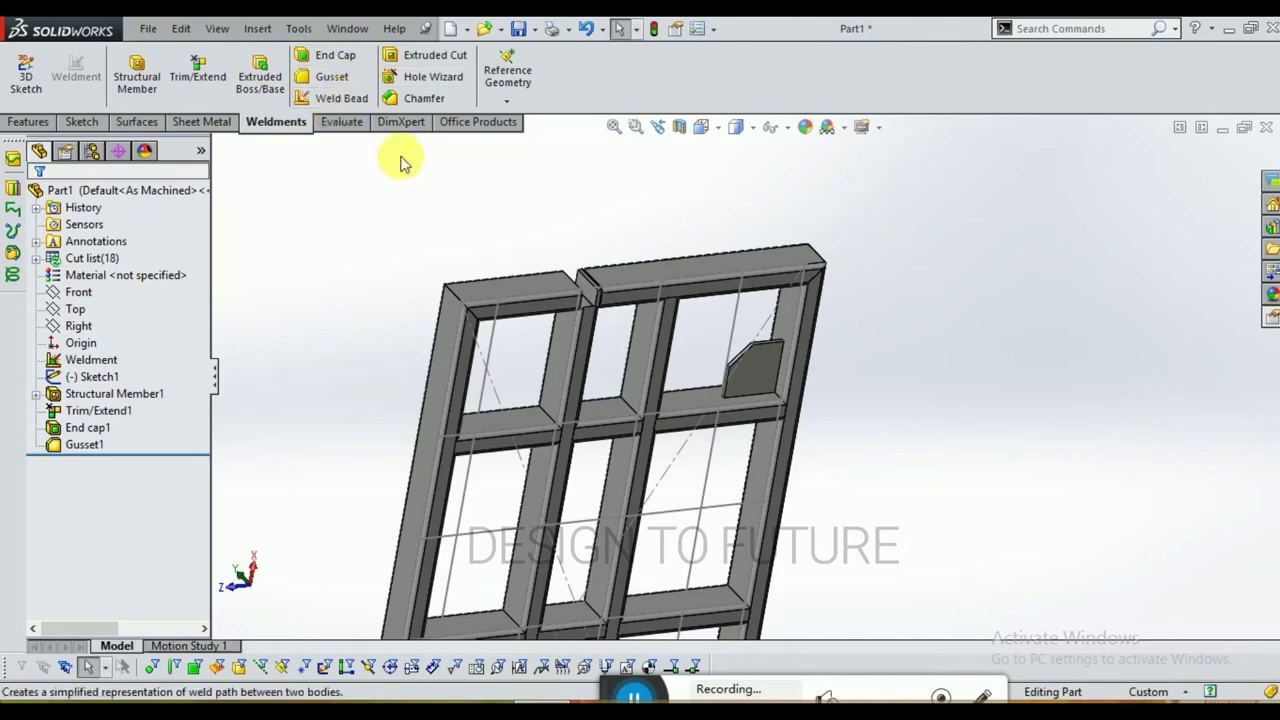
Step: Add a 2 mm weld bead with tangent propagation along the joint edge between the crossbar and the inner longitudinal member near the gusset
{"action": "scroll", "coordinate": [645, 400], "scroll_direction": "down", "scroll_amount": 5}
{"action": "scroll", "coordinate": [652, 372], "scroll_direction": "down", "scroll_amount": 2}
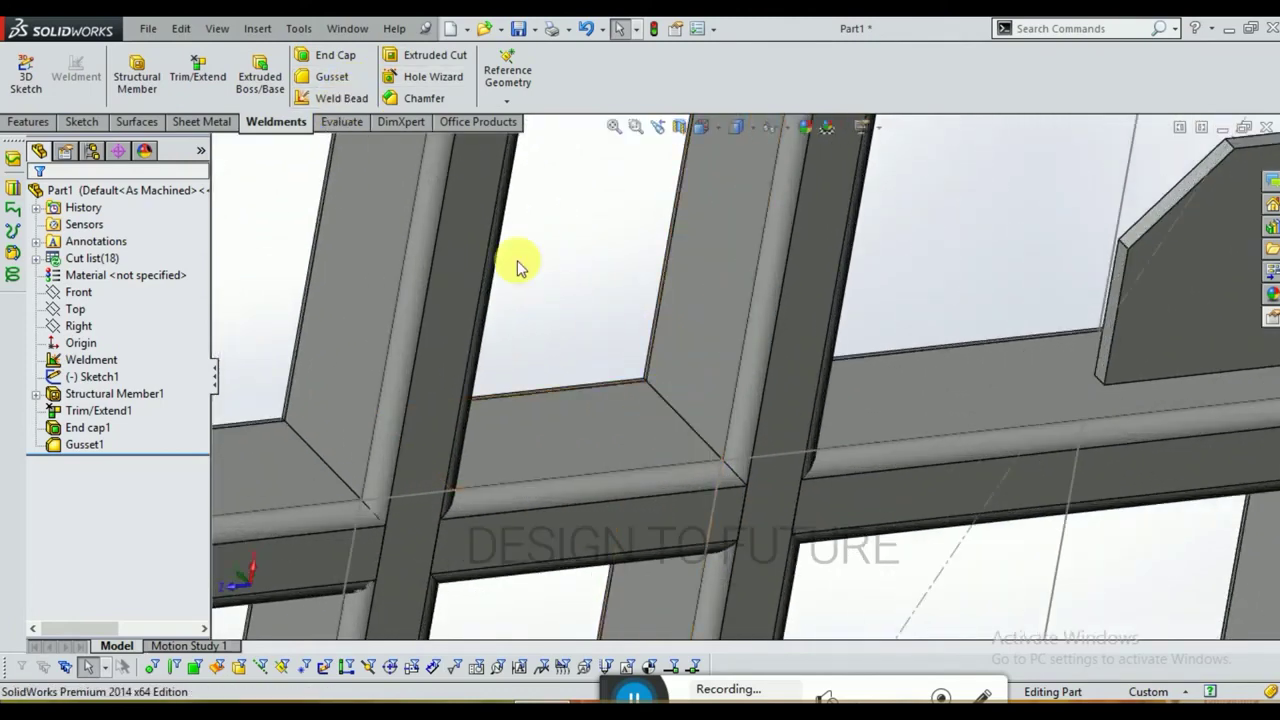
{"action": "left_click", "coordinate": [330, 97]}
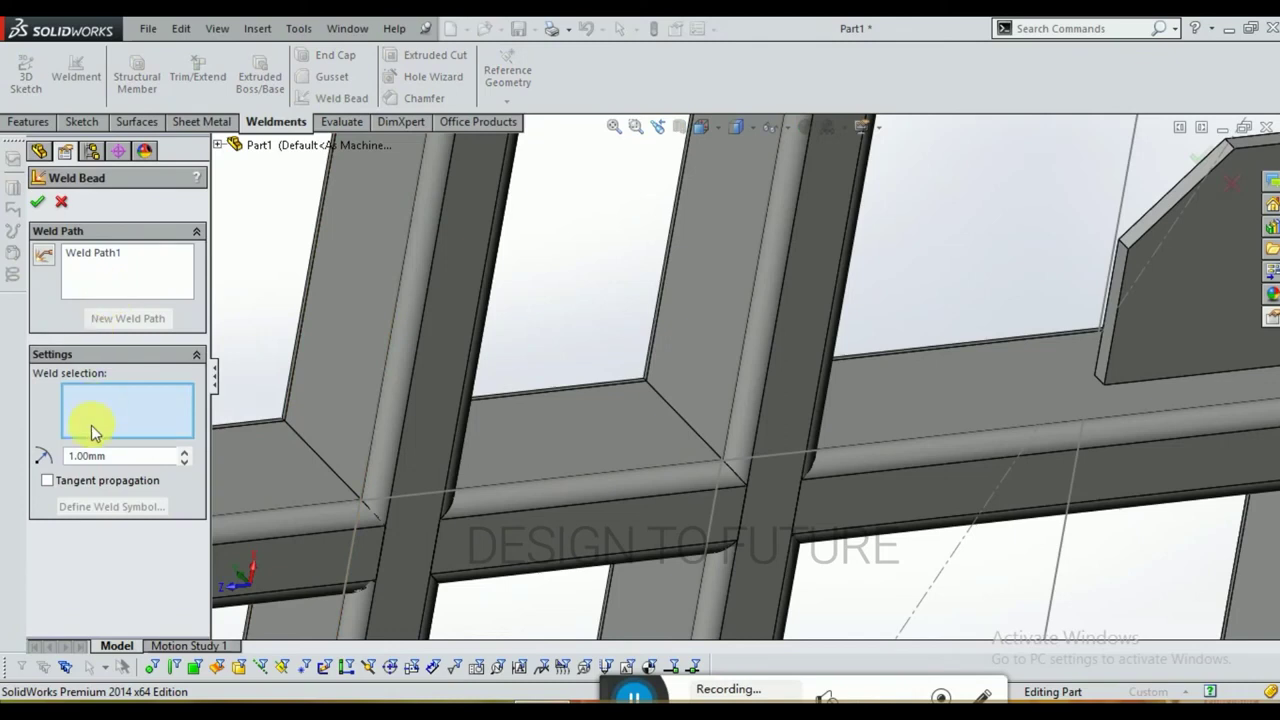
{"action": "left_click", "coordinate": [670, 414]}
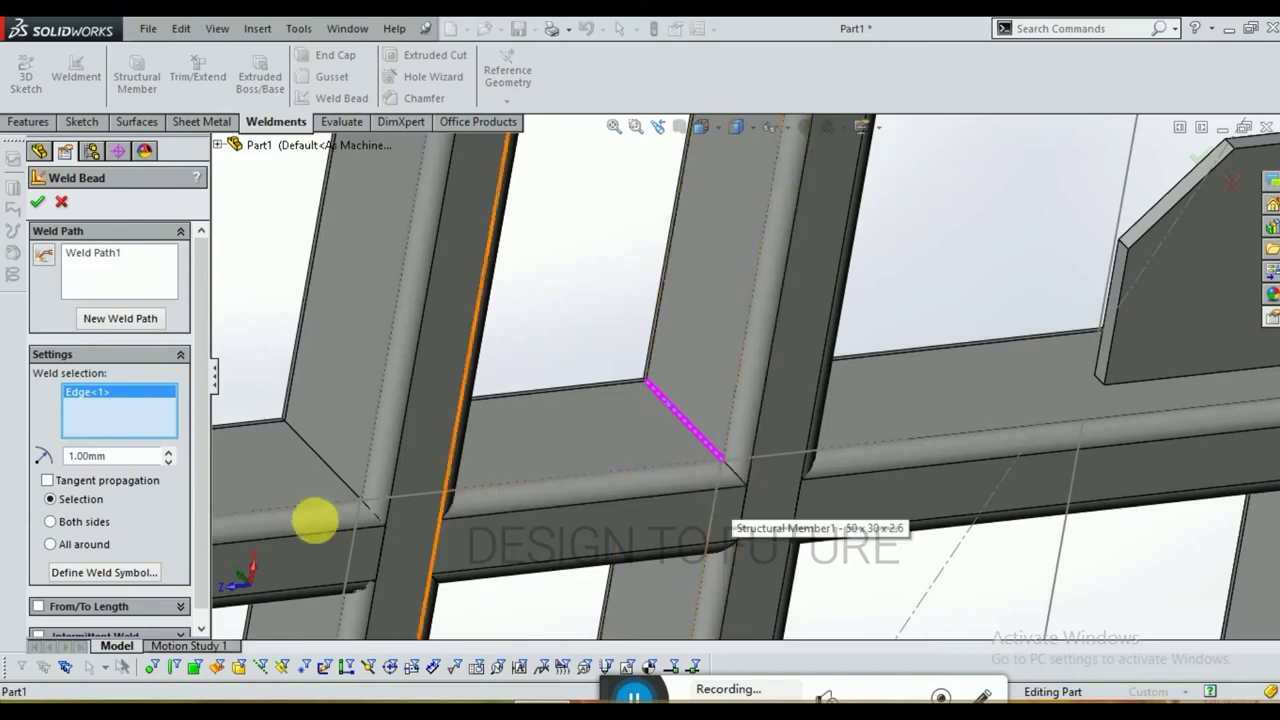
{"action": "left_click", "coordinate": [110, 484]}
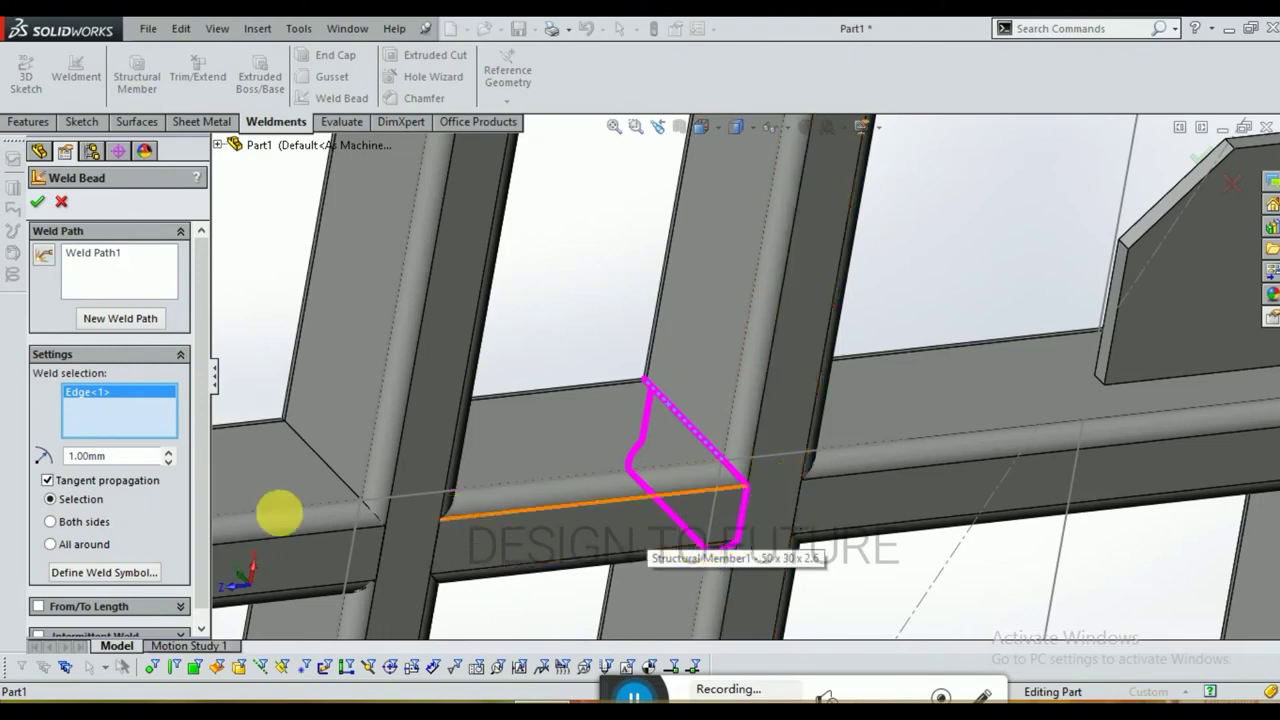
{"action": "scroll", "coordinate": [205, 503], "scroll_direction": "down", "scroll_amount": 1}
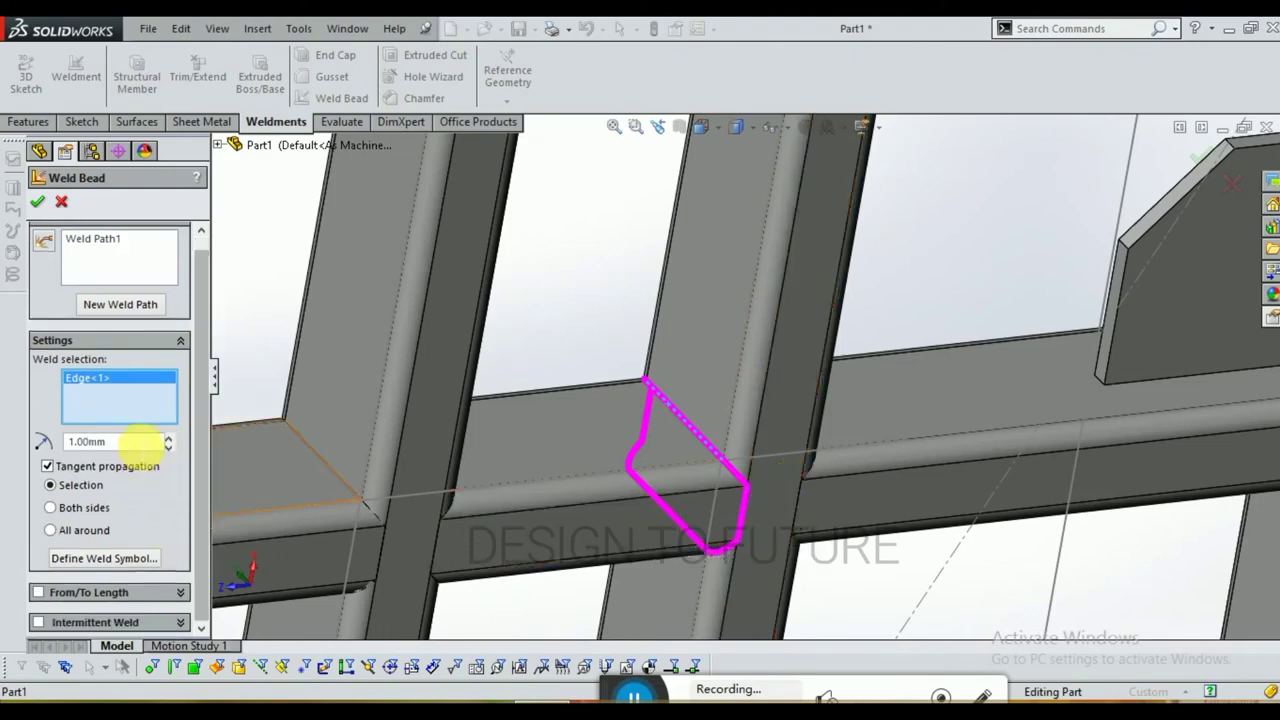
{"action": "left_click_drag", "start_coordinate": [144, 442], "coordinate": [3, 413]}
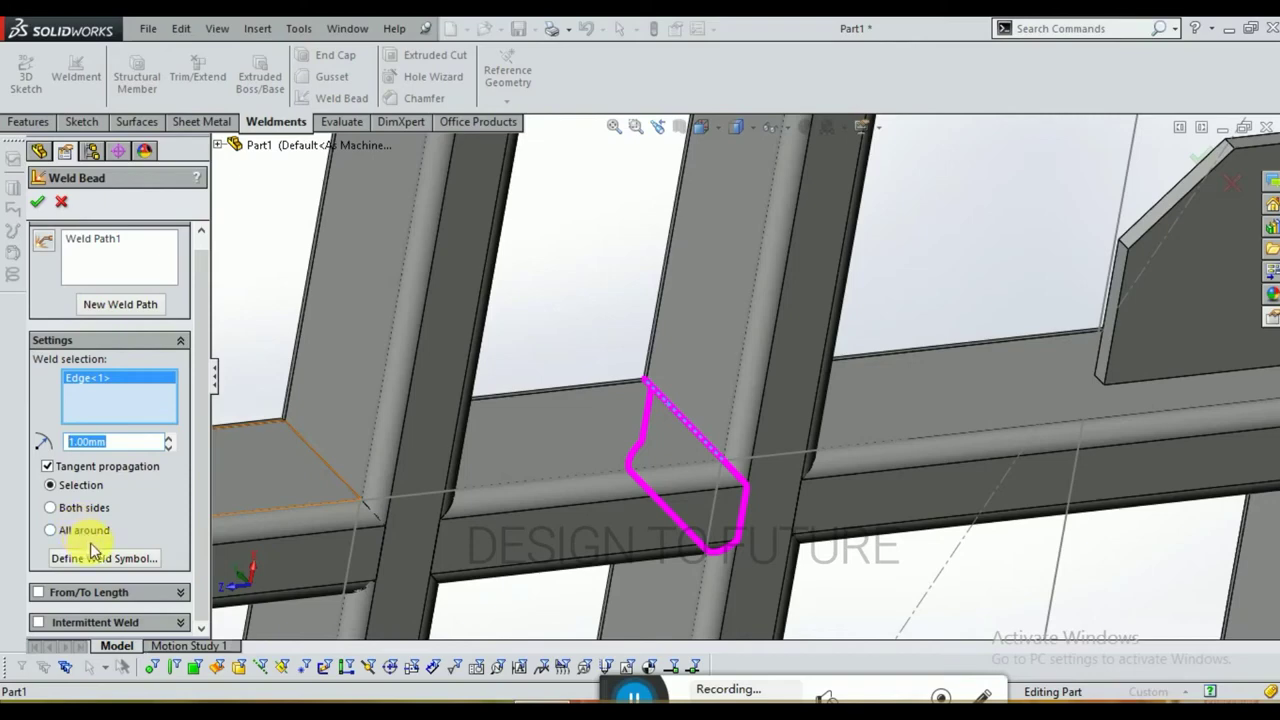
{"action": "left_click", "coordinate": [37, 204]}
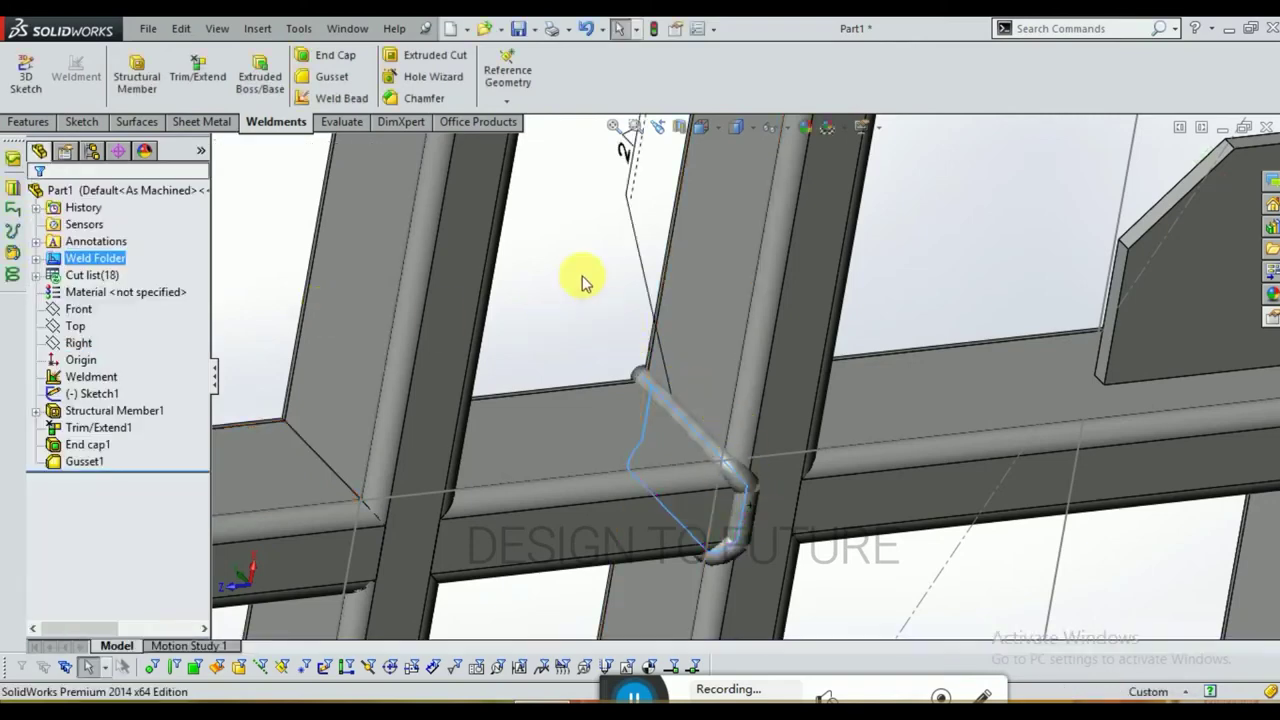
Step: Change the weld bead's annotation to the two-parallel-line square butt weld symbol
{"action": "middle_click_drag", "start_coordinate": [730, 462], "coordinate": [690, 515]}
{"action": "scroll", "coordinate": [690, 515], "scroll_direction": "up", "scroll_amount": 5}
{"action": "scroll", "coordinate": [840, 540], "scroll_direction": "down", "scroll_amount": 8}
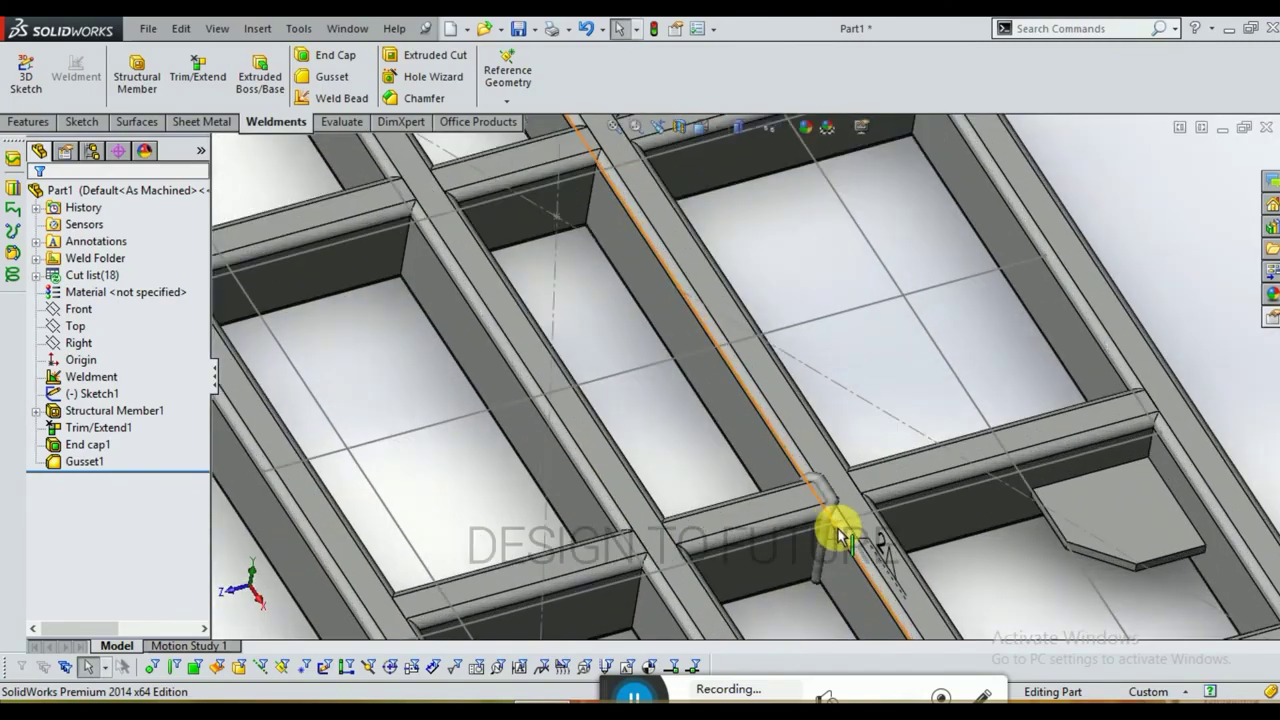
{"action": "scroll", "coordinate": [850, 527], "scroll_direction": "down", "scroll_amount": 5}
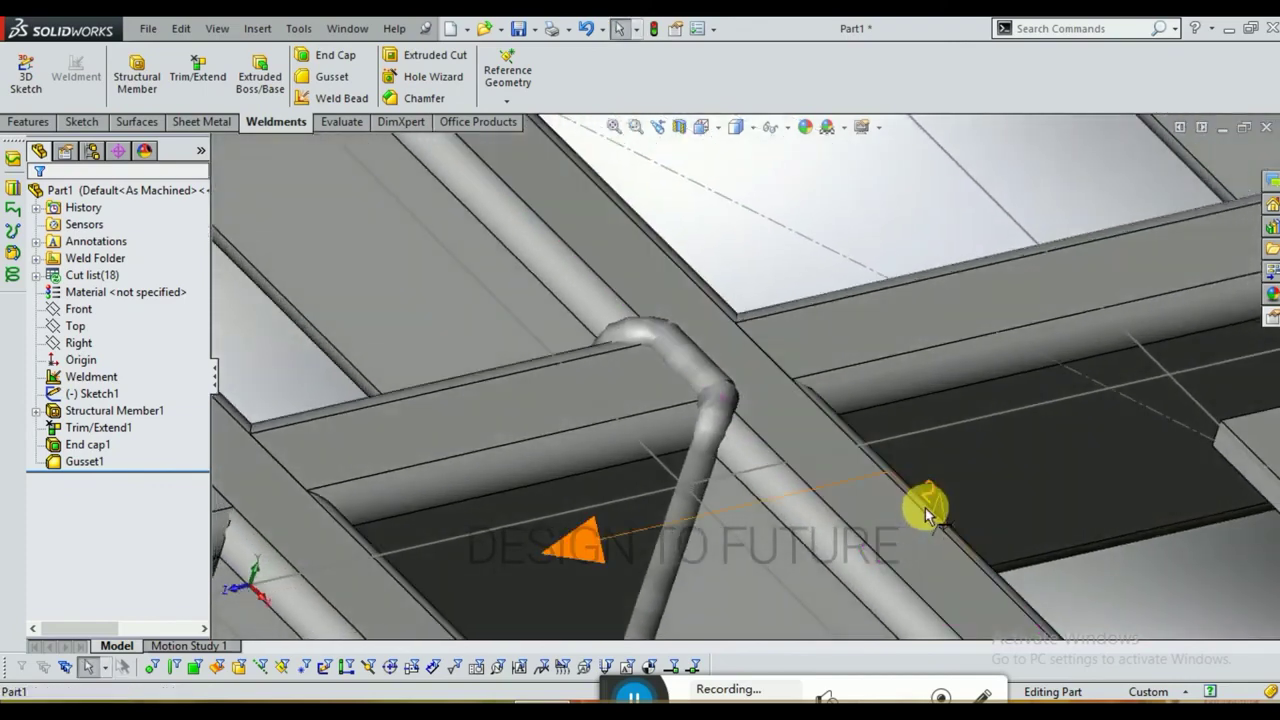
{"action": "left_click", "coordinate": [930, 508]}
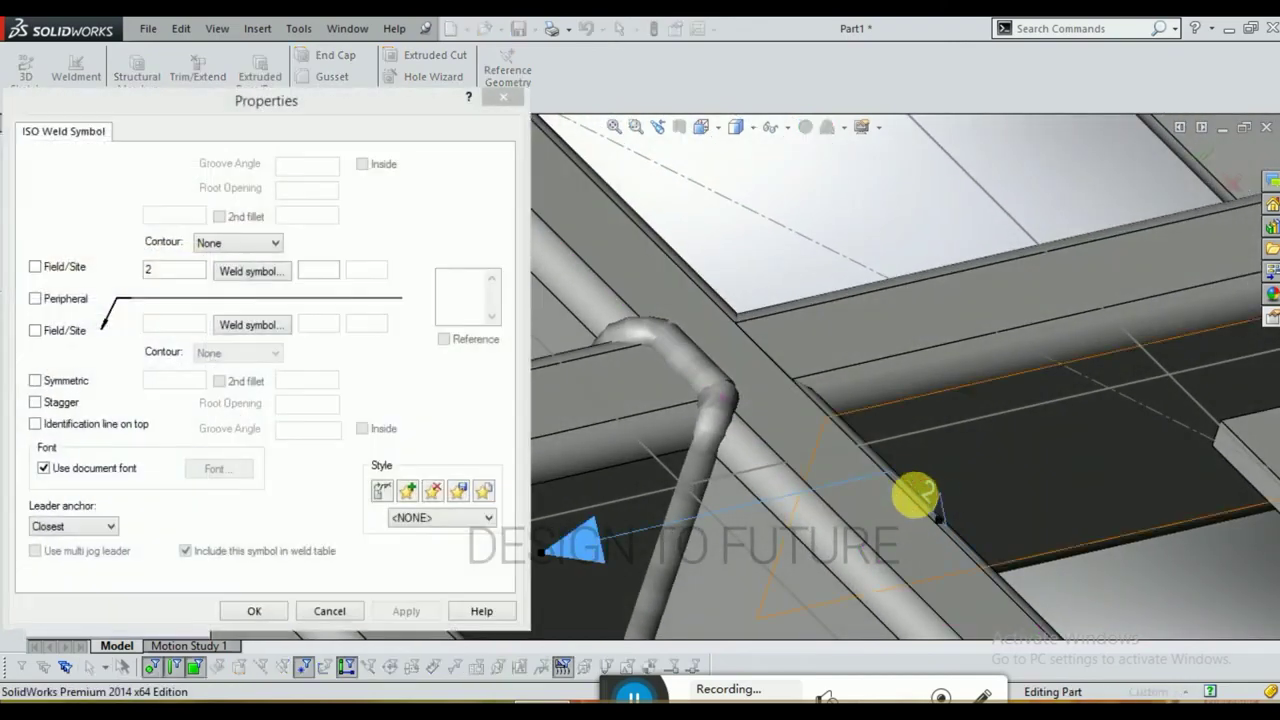
{"action": "left_click", "coordinate": [231, 276]}
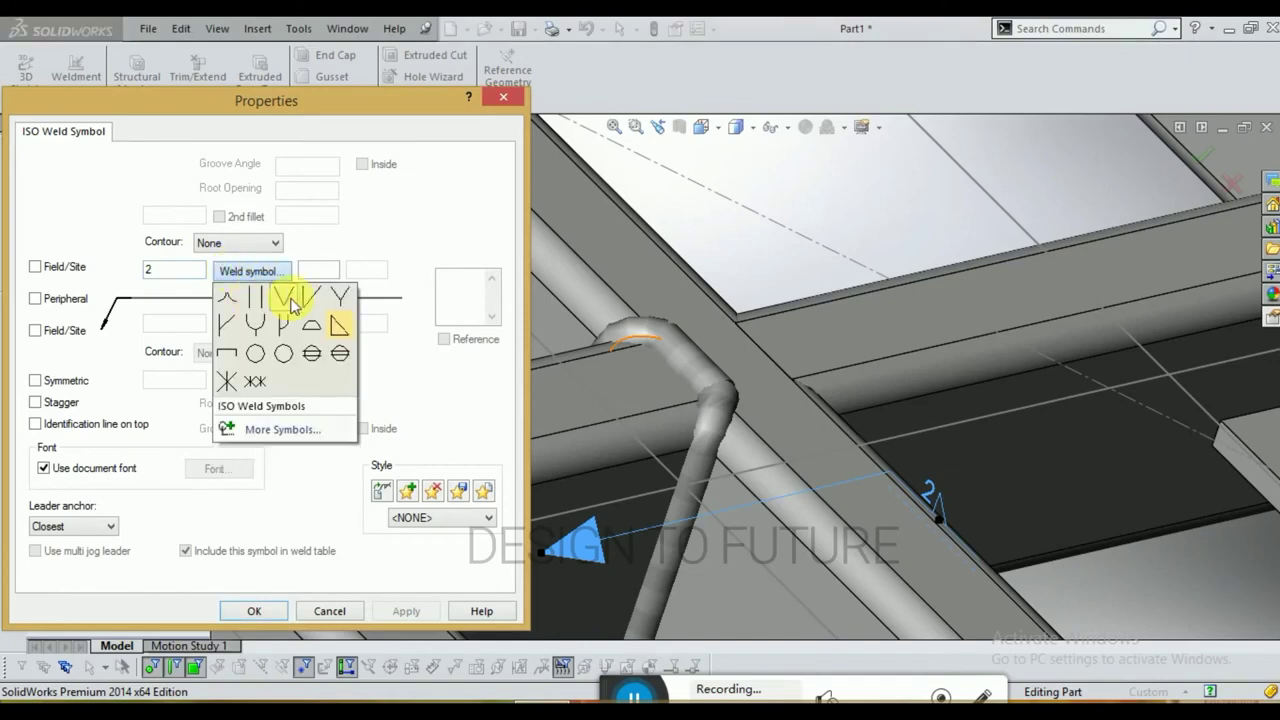
{"action": "left_click", "coordinate": [262, 302]}
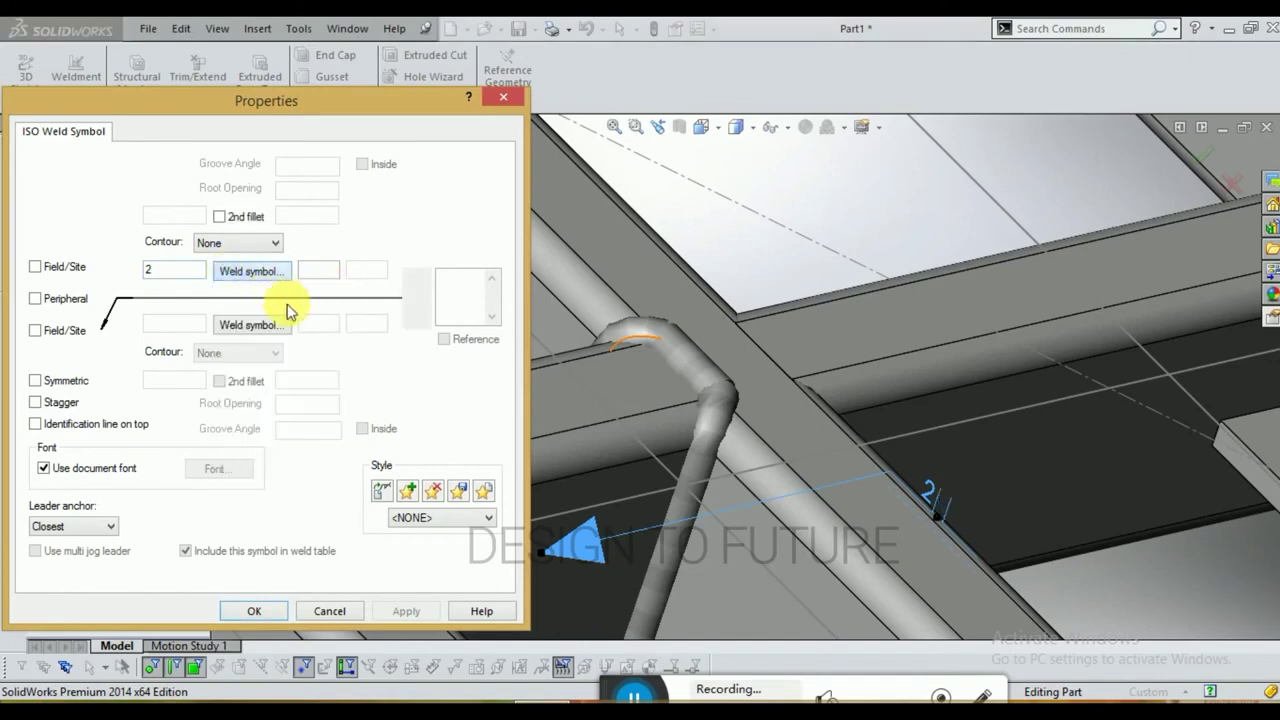
{"action": "left_click", "coordinate": [254, 611]}
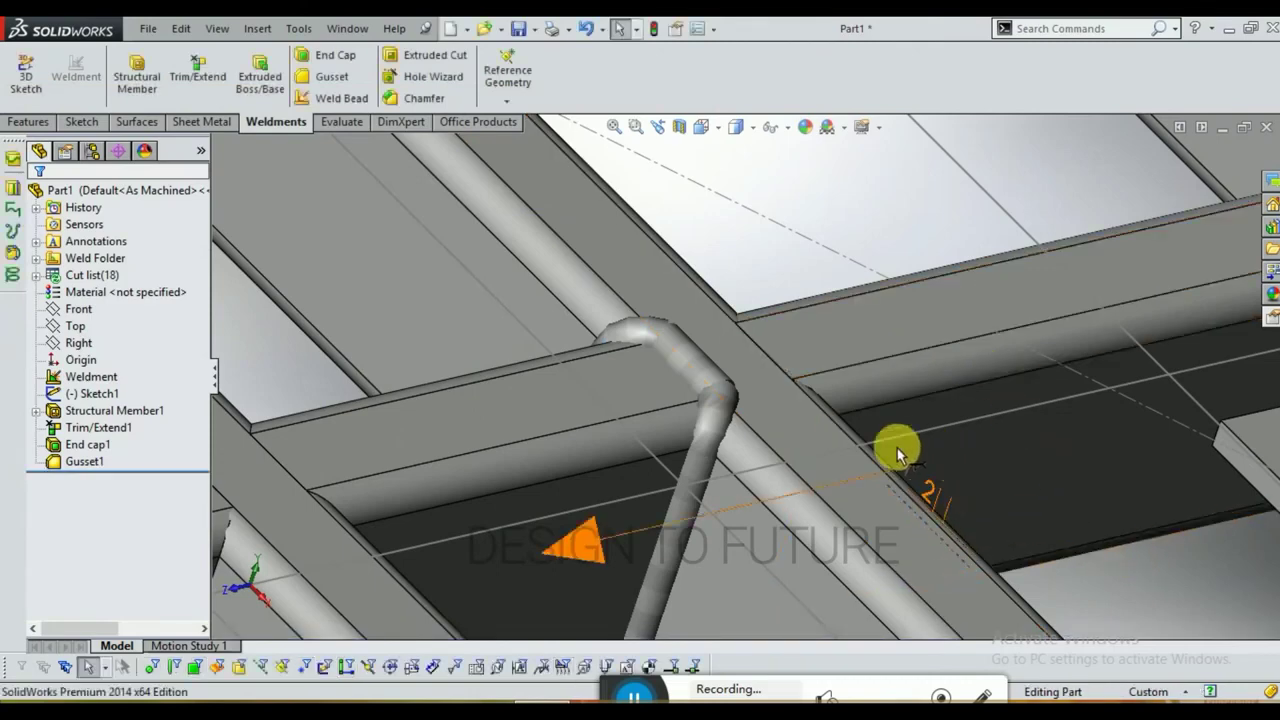
{"action": "middle_click_drag", "start_coordinate": [651, 589], "coordinate": [603, 335]}
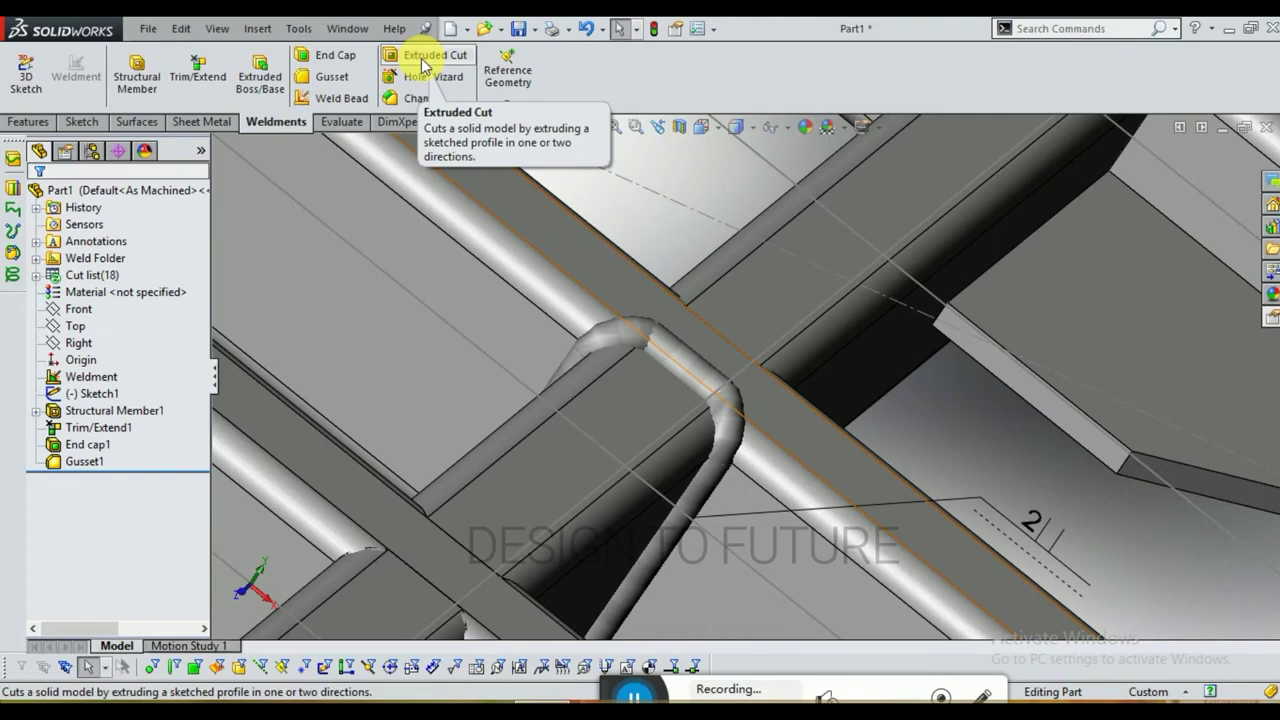
{"action": "left_click", "coordinate": [421, 172]}
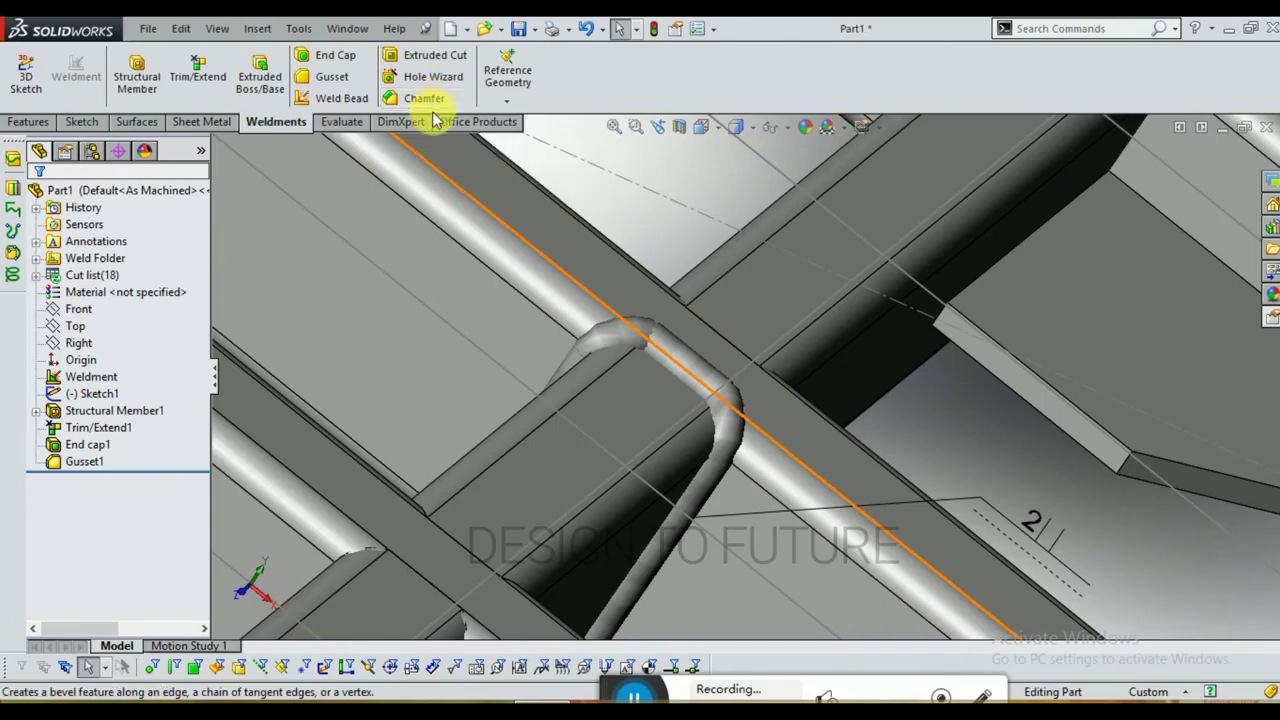
{"action": "scroll", "coordinate": [797, 290], "scroll_direction": "up", "scroll_amount": 10}
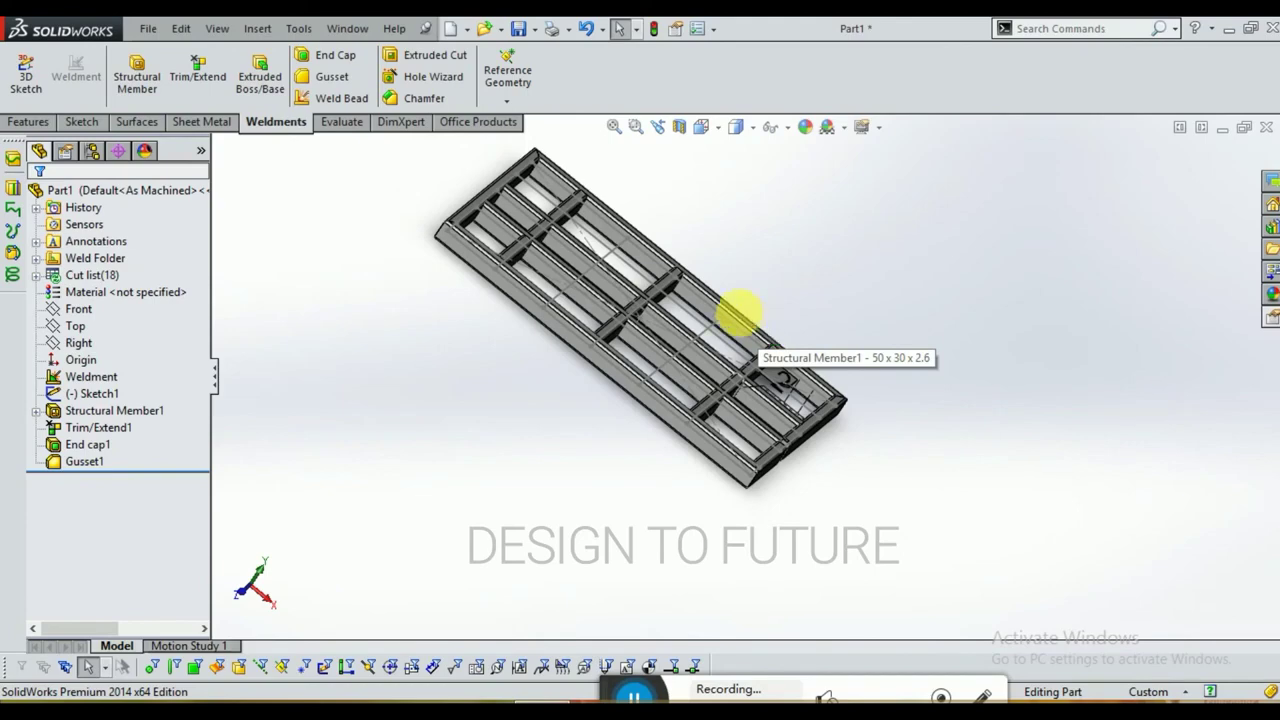
{"action": "middle_click_drag", "start_coordinate": [739, 313], "coordinate": [570, 282]}
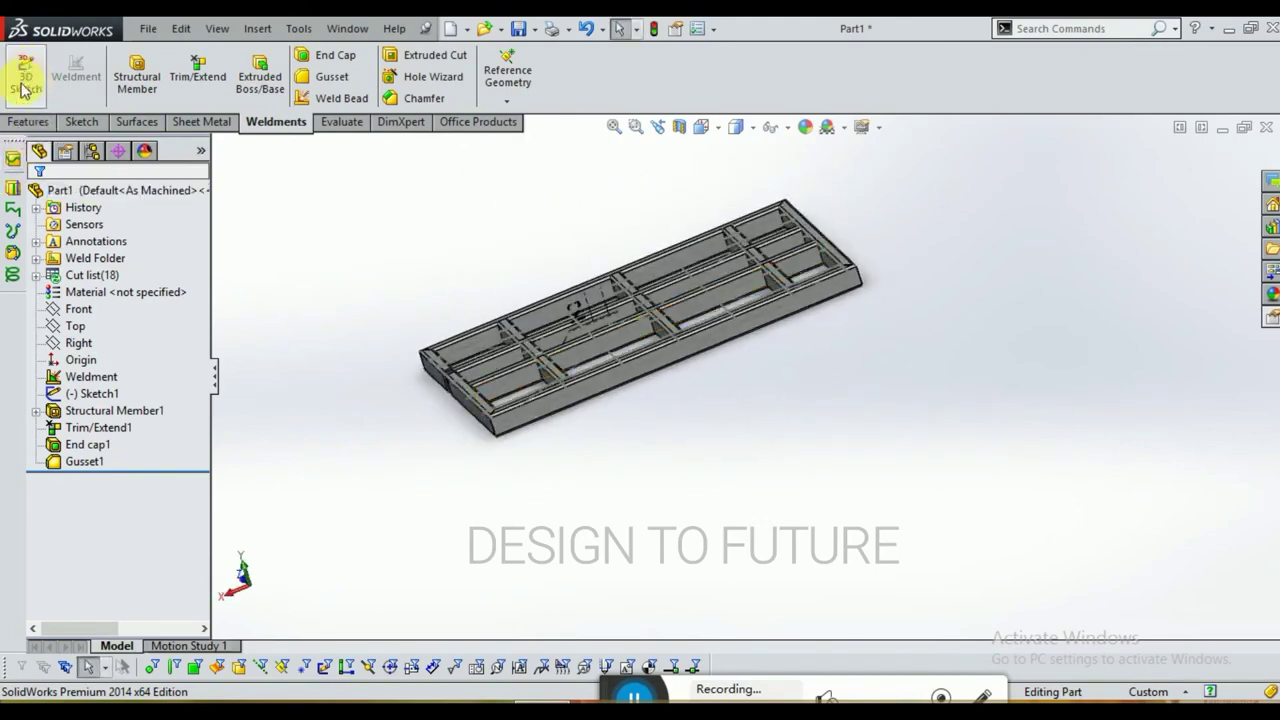
Step: Create a new part from the Tutorial part template and open a 3D sketch in it
{"action": "left_click", "coordinate": [451, 30]}
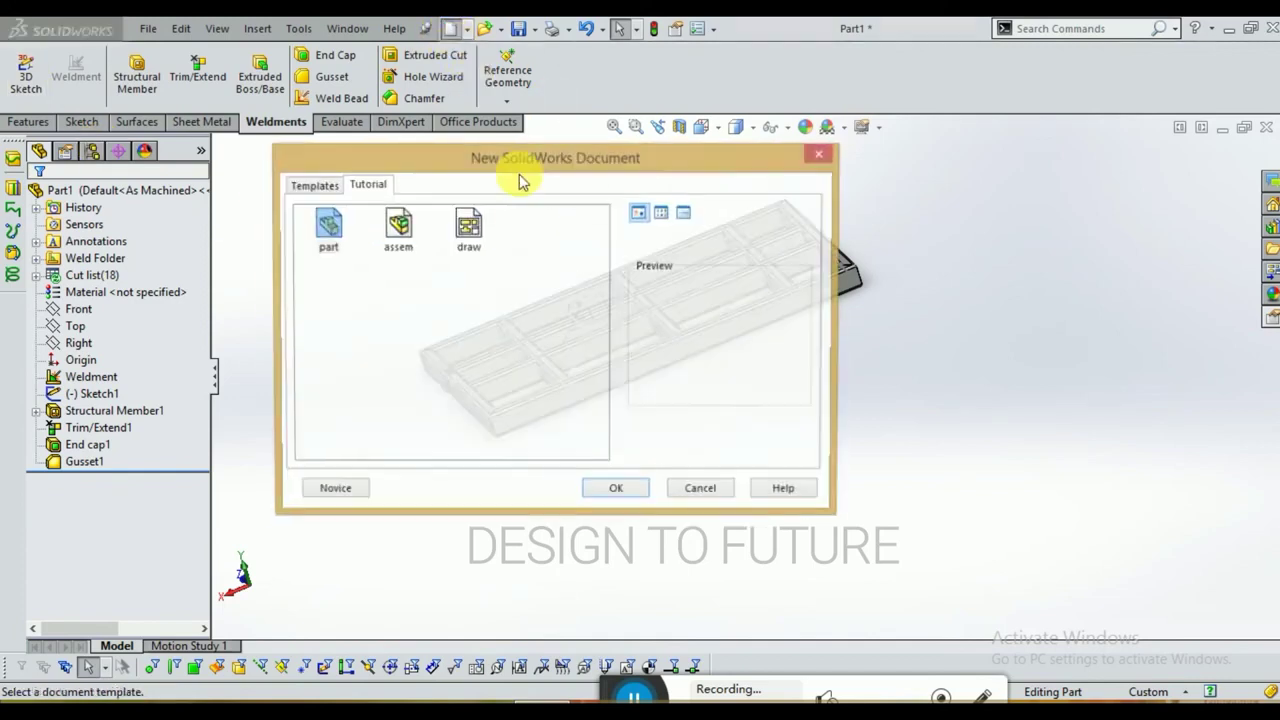
{"action": "double_click", "coordinate": [327, 226]}
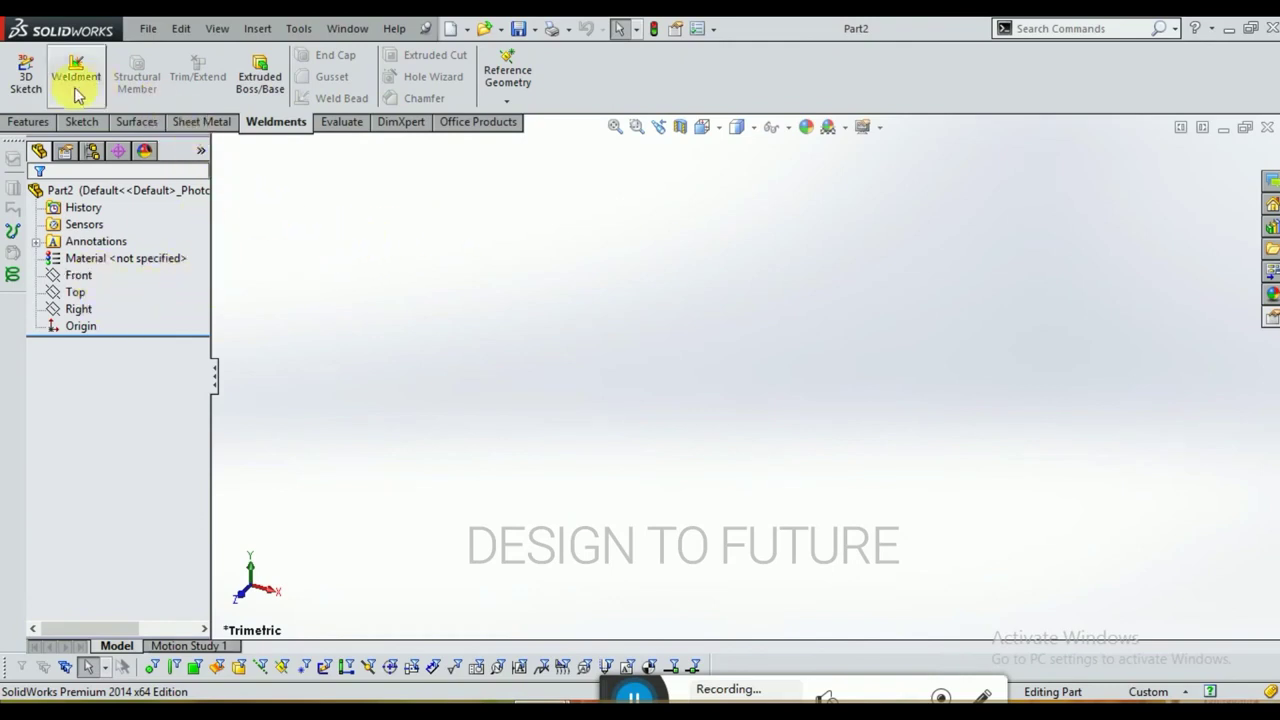
{"action": "left_click", "coordinate": [27, 76]}
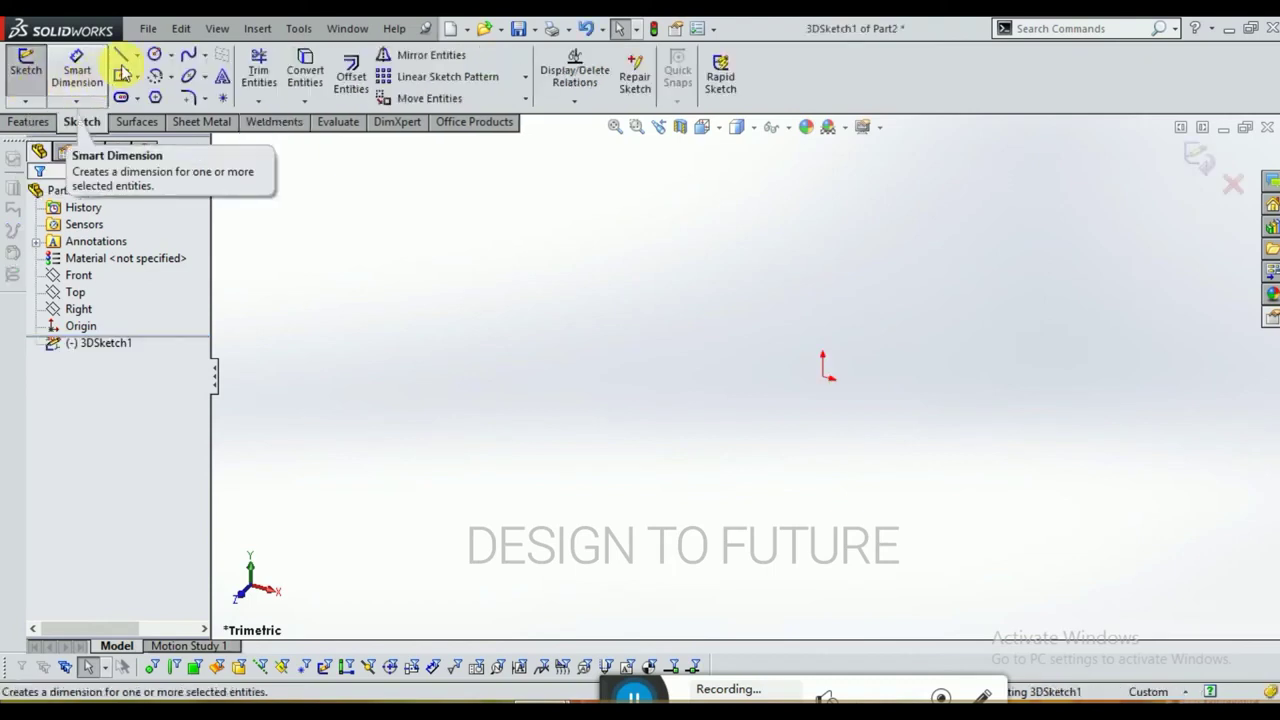